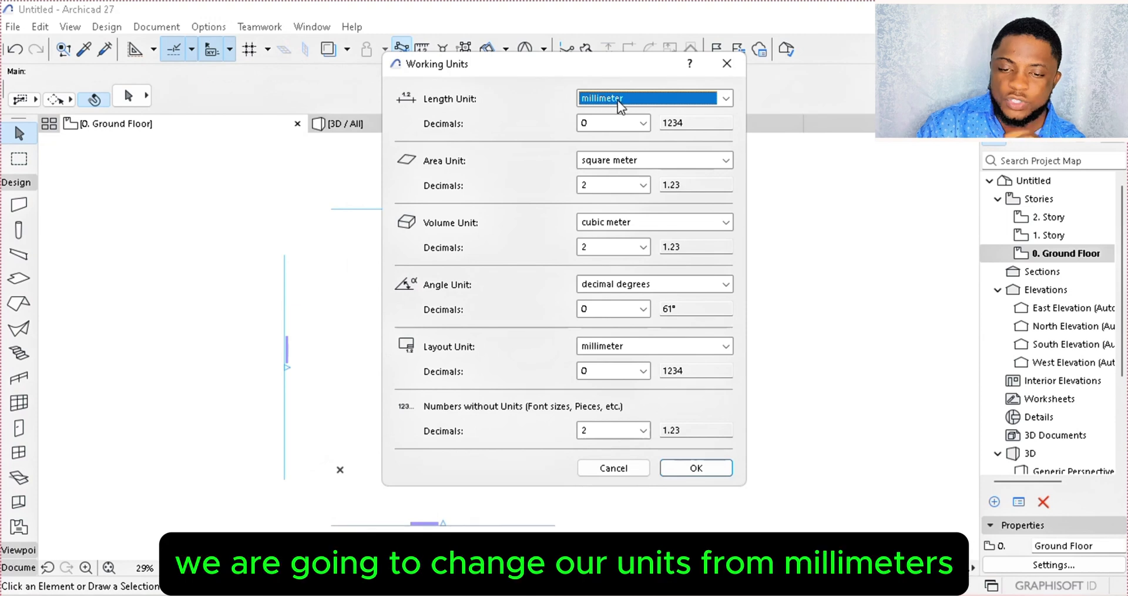
Set the working length unit to meter with 2 decimals.
{"action": "left_click", "coordinate": [611, 100]}
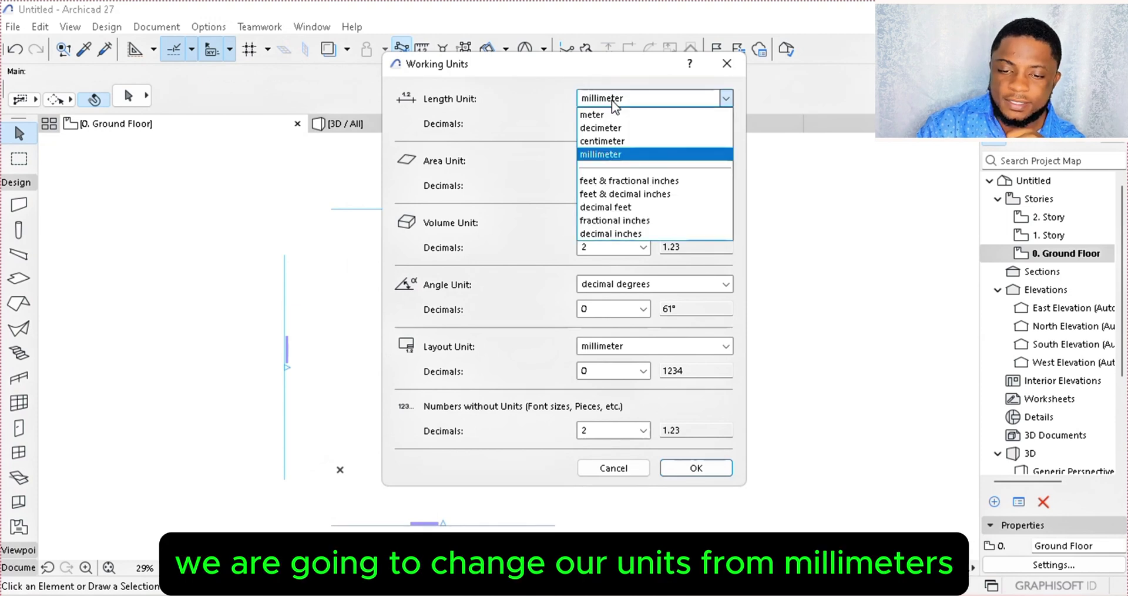
{"action": "left_click", "coordinate": [605, 115]}
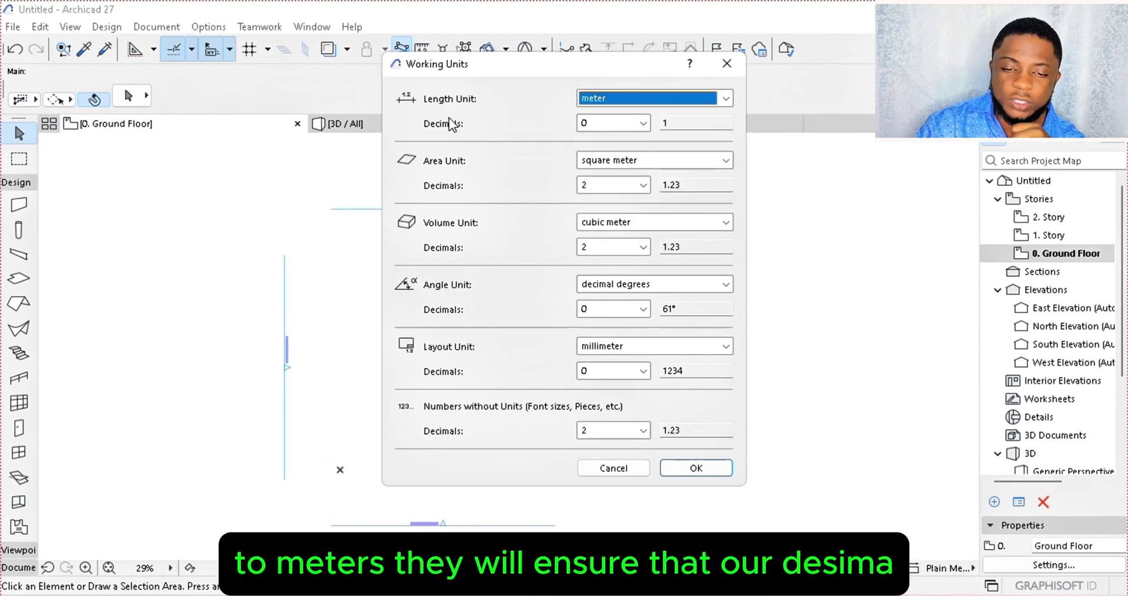
{"action": "left_click", "coordinate": [643, 123]}
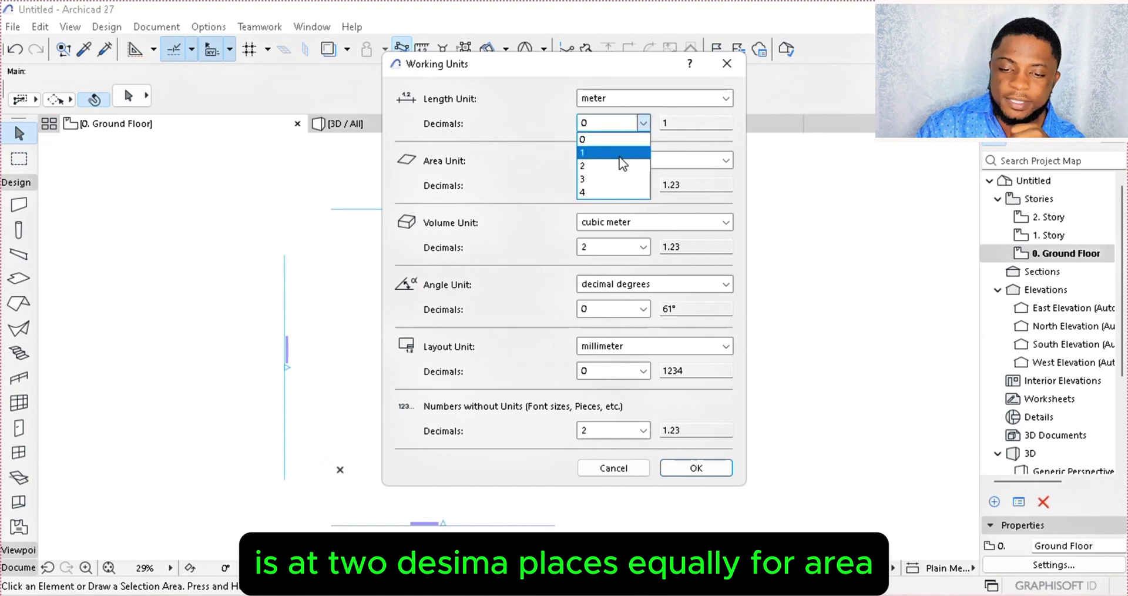
{"action": "left_click", "coordinate": [606, 157]}
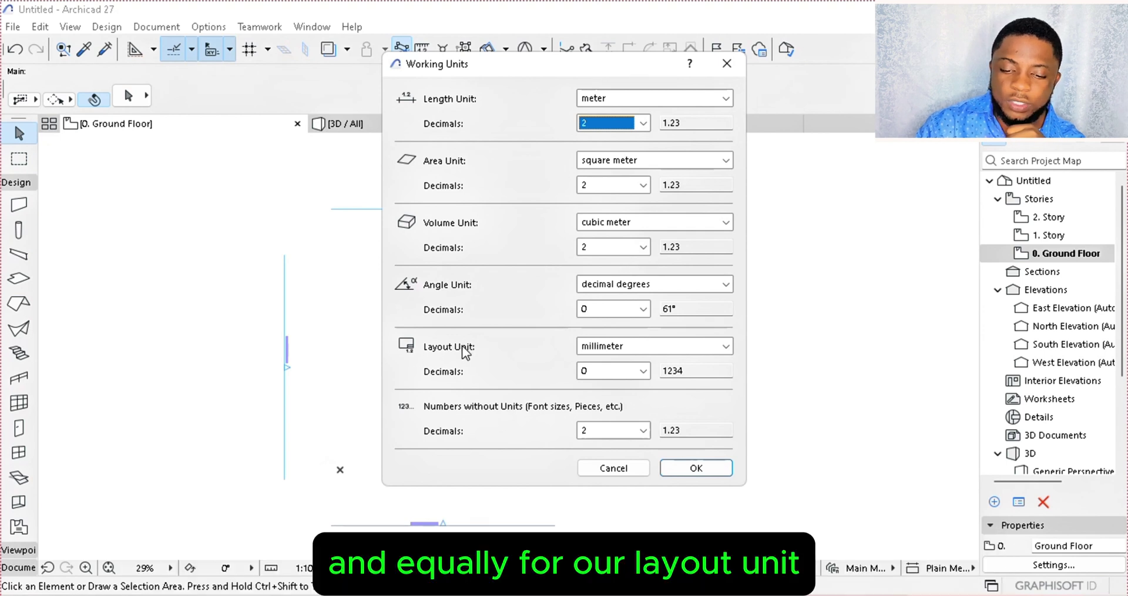
Set the layout unit to meter with 2 decimals and apply the working units.
{"action": "left_click", "coordinate": [604, 347]}
{"action": "left_click", "coordinate": [604, 362]}
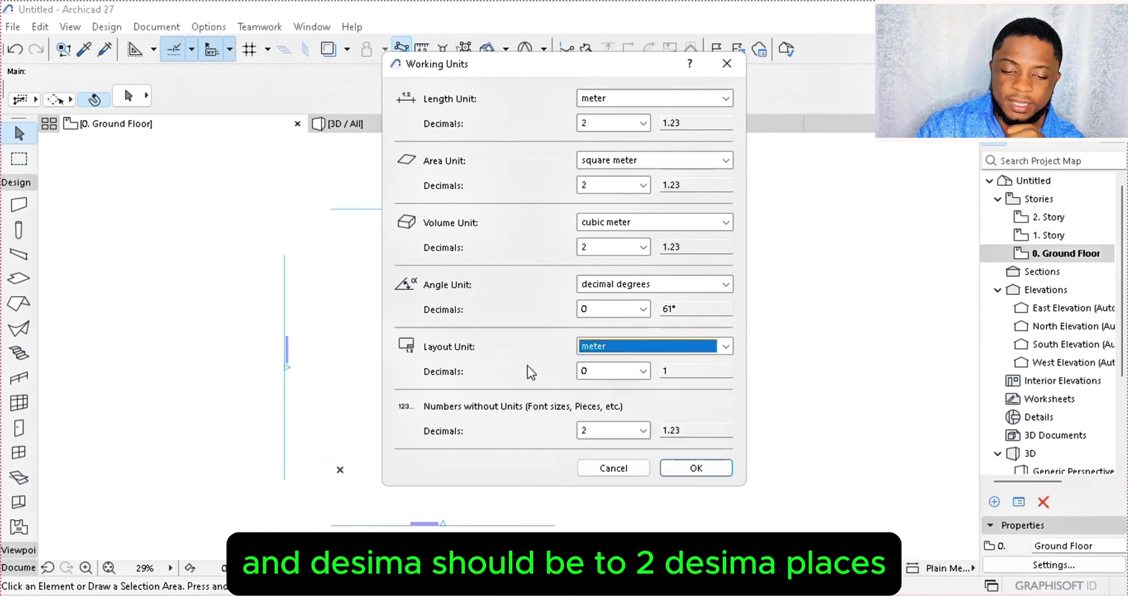
{"action": "left_click", "coordinate": [612, 377]}
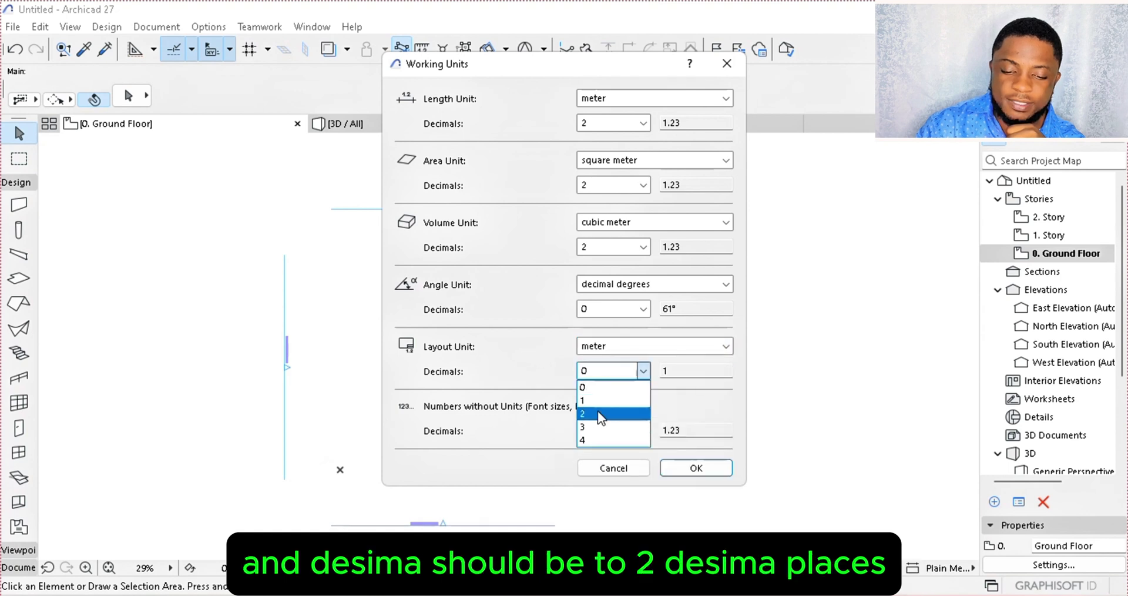
{"action": "left_click", "coordinate": [598, 410]}
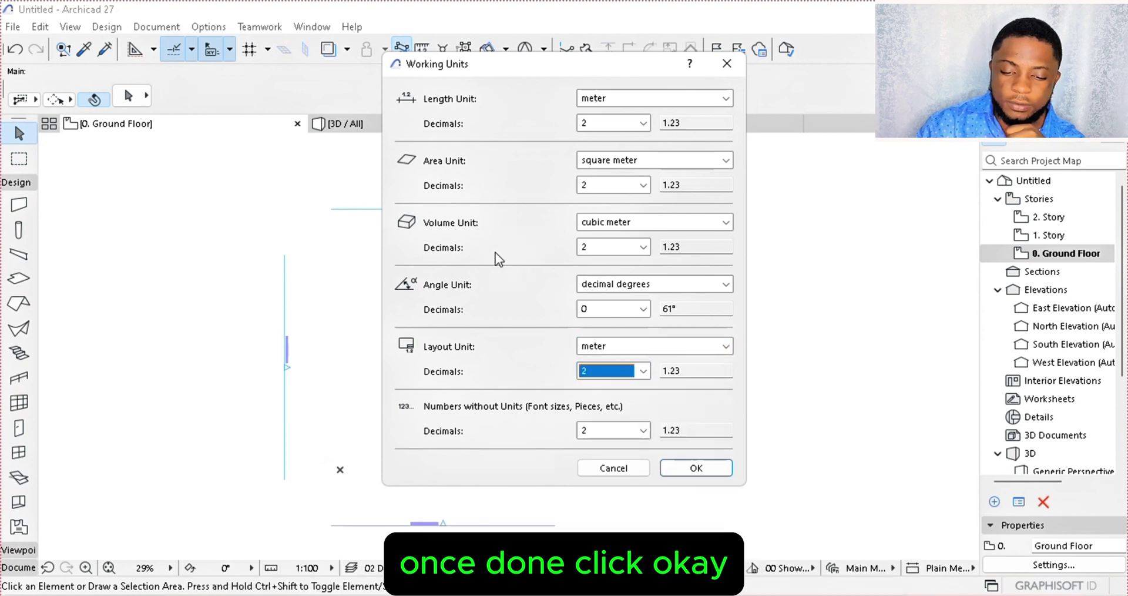
{"action": "left_click", "coordinate": [724, 470]}
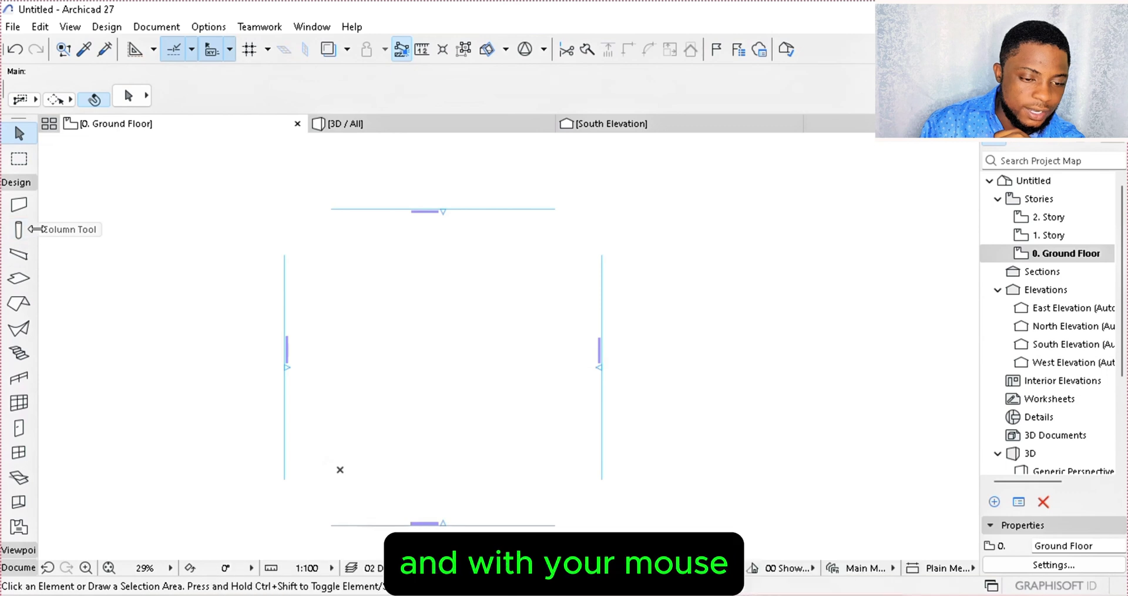
Widen the toolbox to show the tool names, collapse the Design group and expand the Document group.
{"action": "left_click_drag", "start_coordinate": [38, 228], "coordinate": [198, 231]}
{"action": "left_click", "coordinate": [32, 157]}
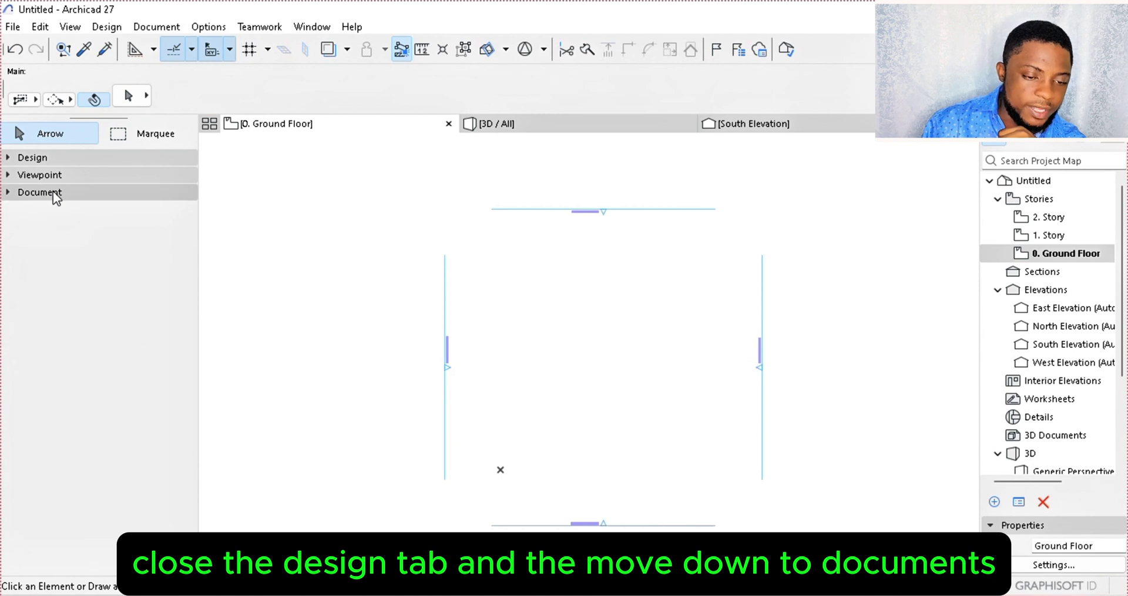
{"action": "left_click", "coordinate": [39, 193]}
Draw an 18.3 by 18.3 m rectangle with the Line tool, starting near the project origin between the elevation markers.
{"action": "left_click", "coordinate": [145, 313]}
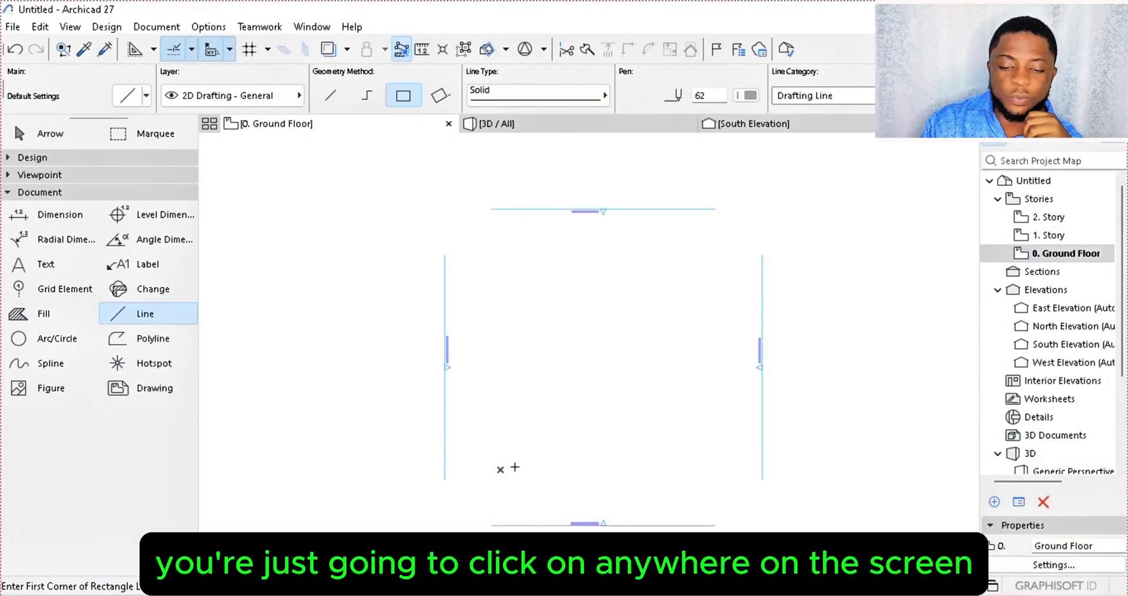
{"action": "left_click", "coordinate": [515, 468]}
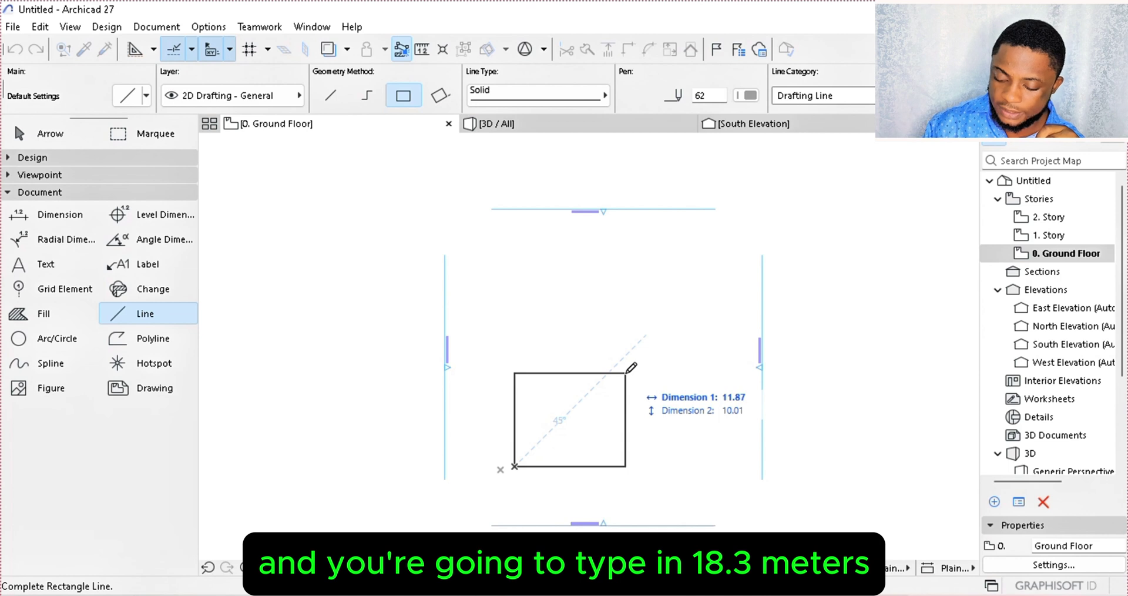
{"action": "type", "text": "18.3"}
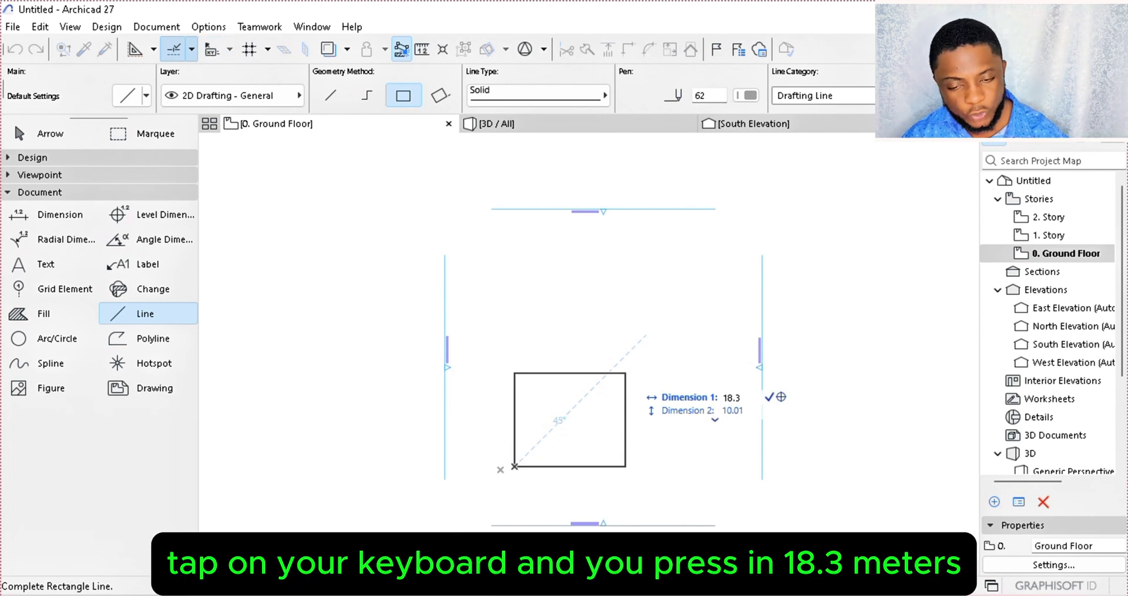
{"action": "key", "text": "Tab"}
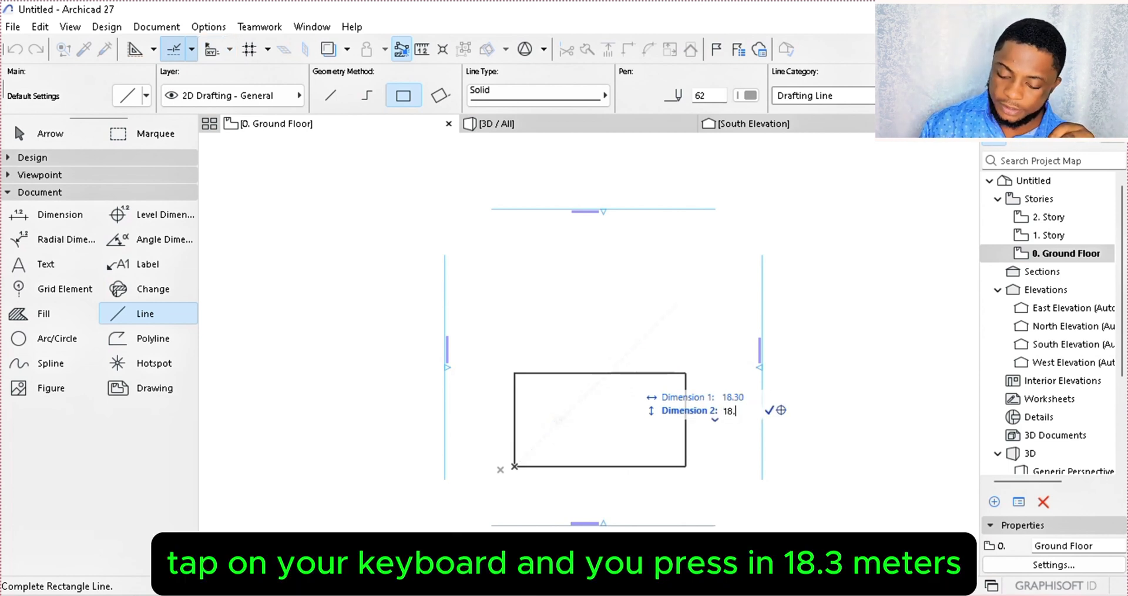
{"action": "key", "text": "Return"}
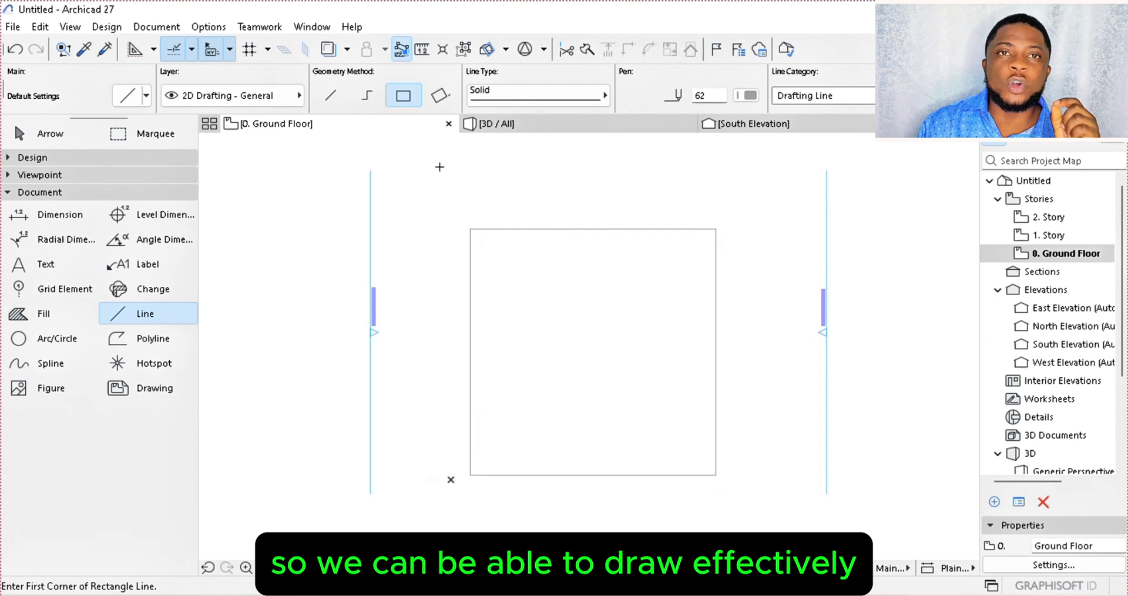
Place a vertical grid element along the rectangle's left edge, from its upper to its lower corner.
{"action": "left_click", "coordinate": [42, 289]}
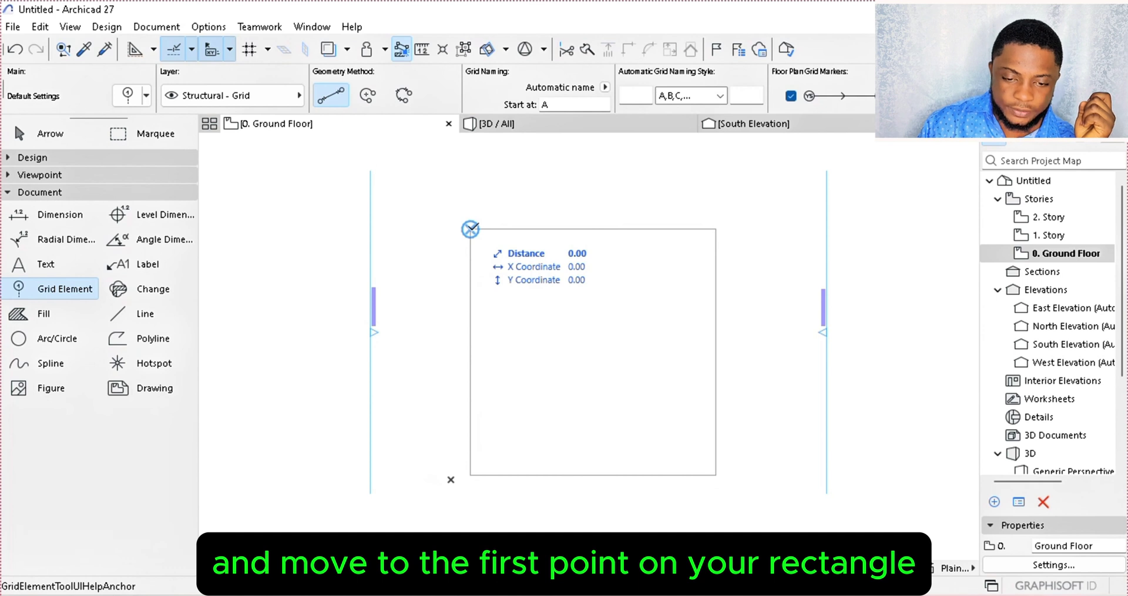
{"action": "left_click", "coordinate": [470, 229]}
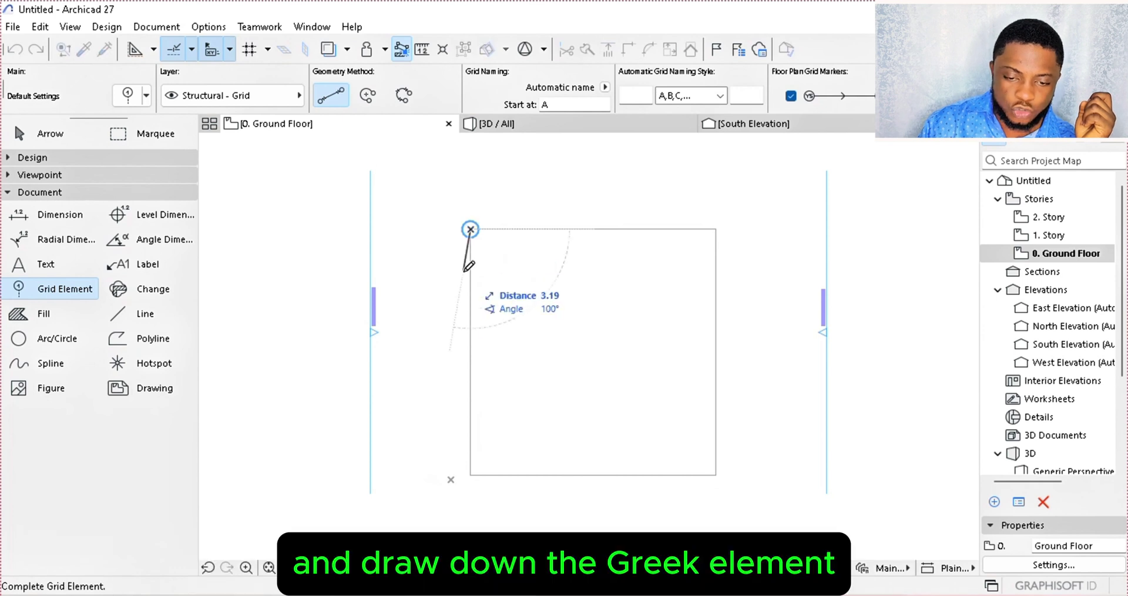
{"action": "left_click", "coordinate": [476, 470]}
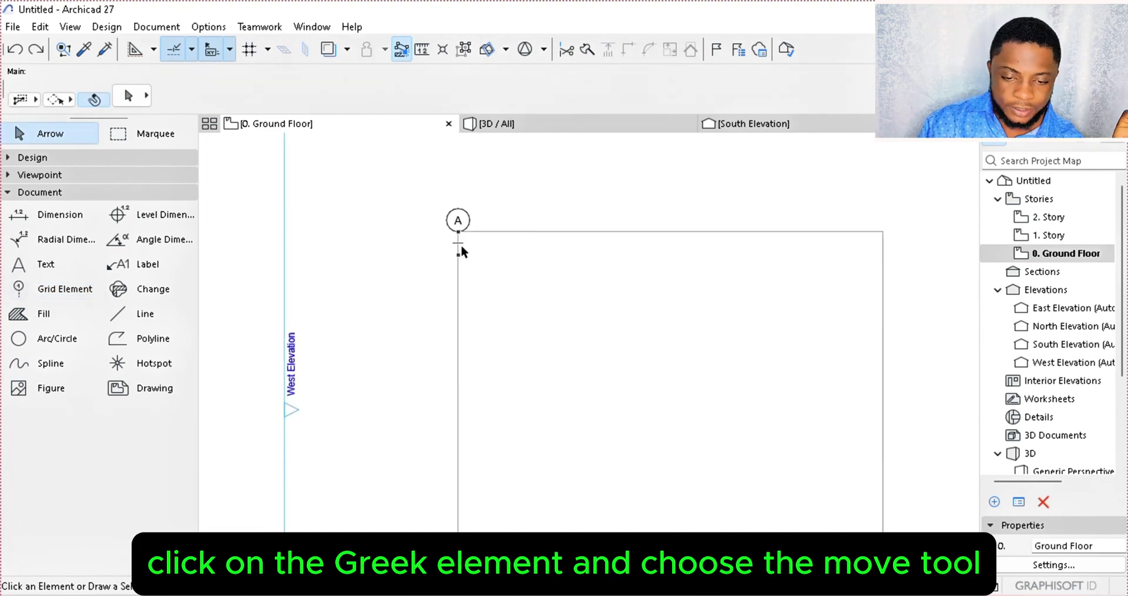
Move the vertical grid element 1 m to the right, into the rectangle, and clear the selection.
{"action": "left_click", "coordinate": [461, 245]}
{"action": "left_click", "coordinate": [458, 242]}
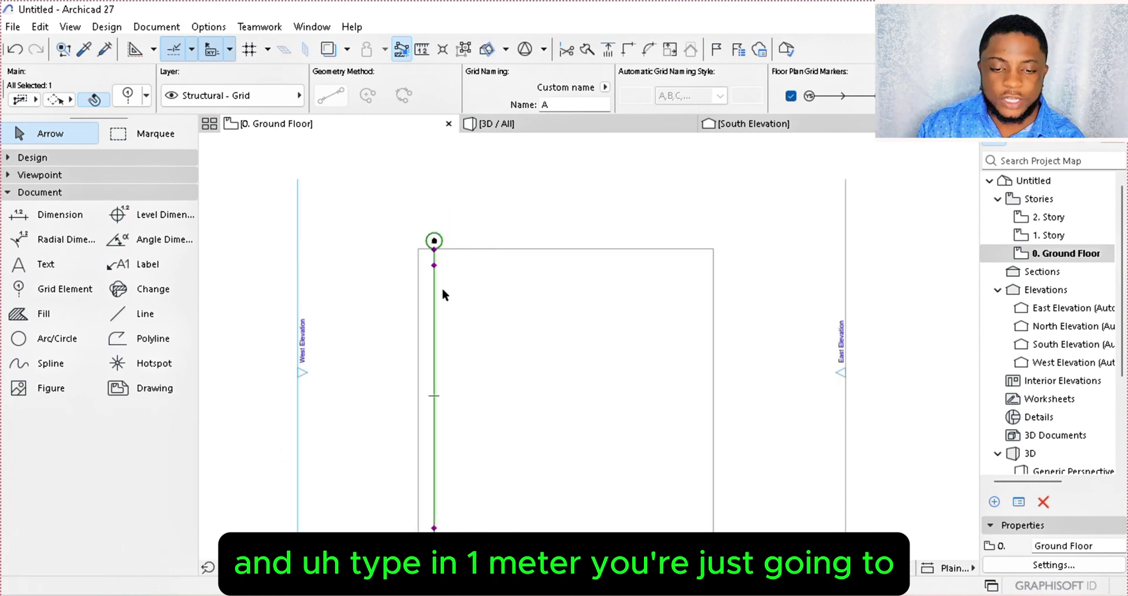
{"action": "key", "text": "Escape"}
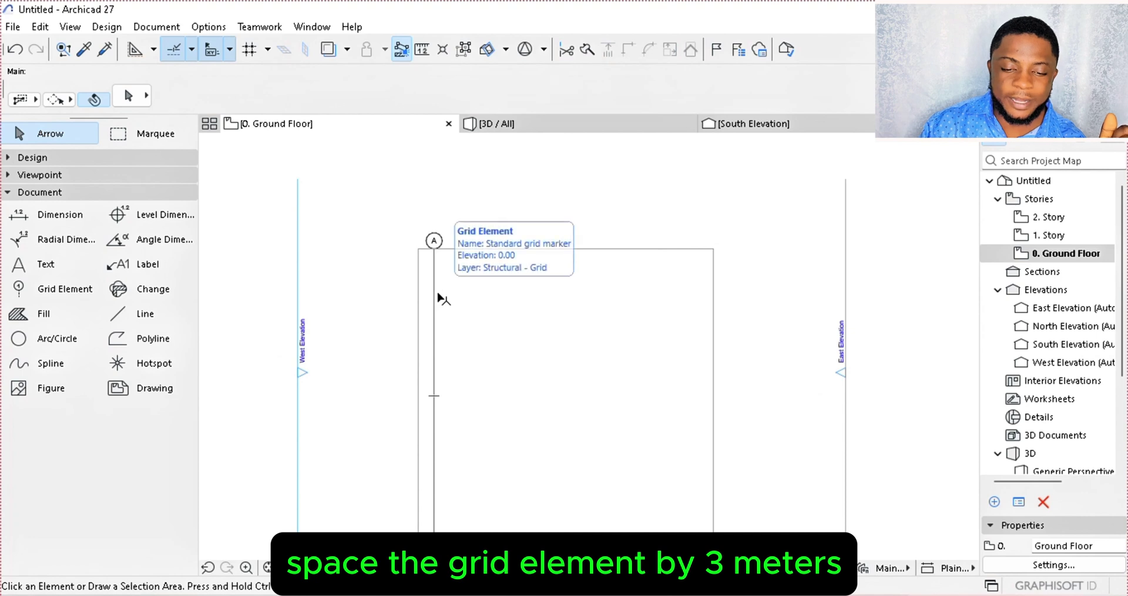
Create a second vertical grid line by dragging a copy of the first one to the right.
{"action": "left_click", "coordinate": [435, 305]}
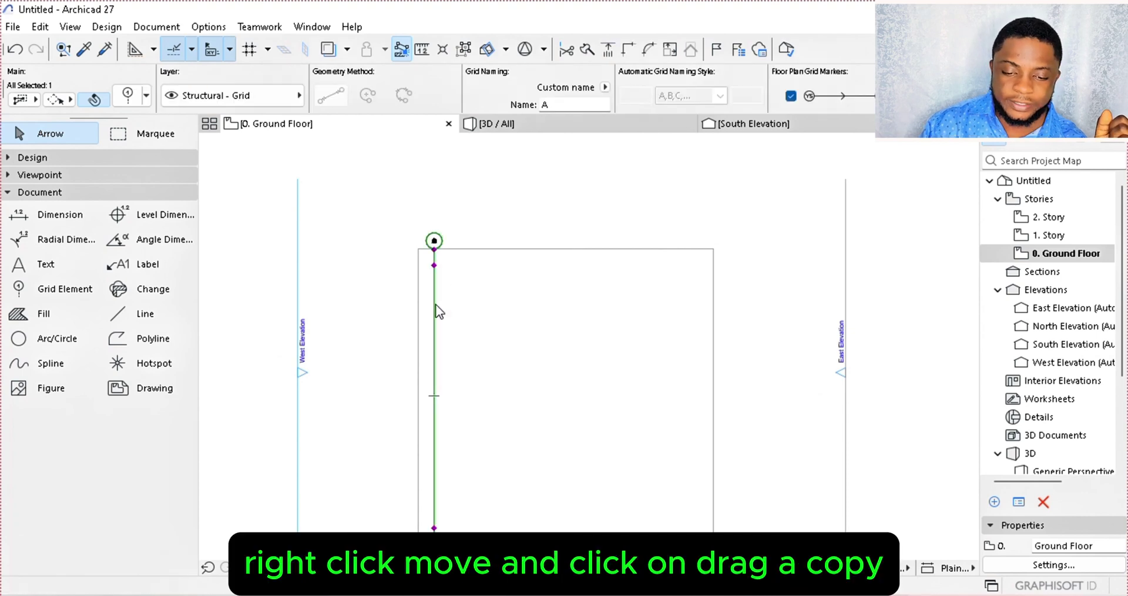
{"action": "right_click", "coordinate": [436, 305]}
{"action": "mouse_move", "coordinate": [484, 325]}
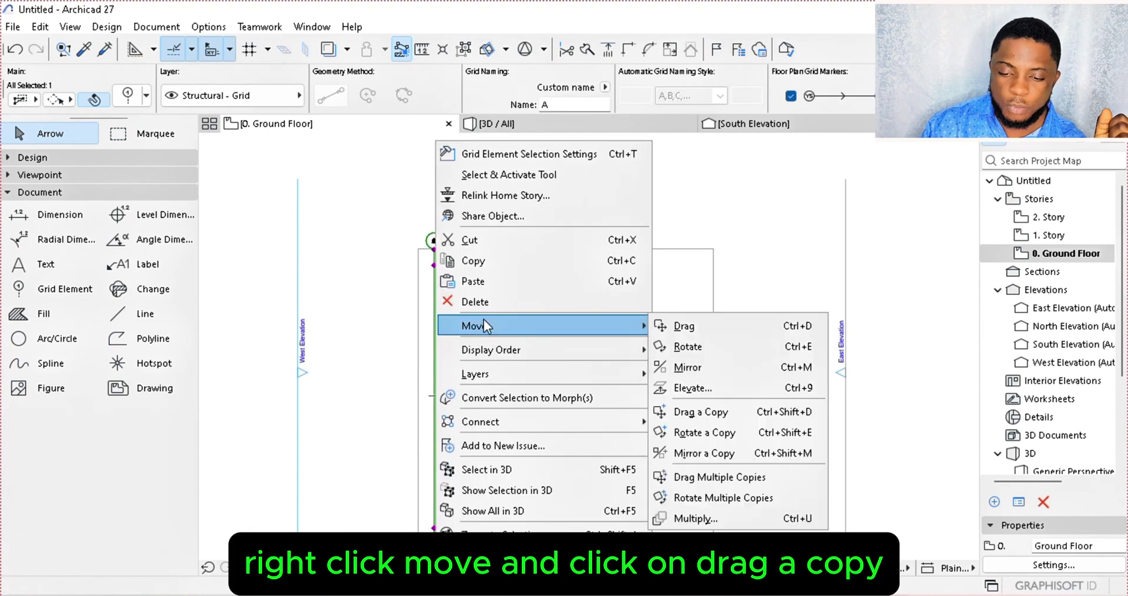
{"action": "left_click", "coordinate": [693, 411]}
{"action": "left_click", "coordinate": [458, 337]}
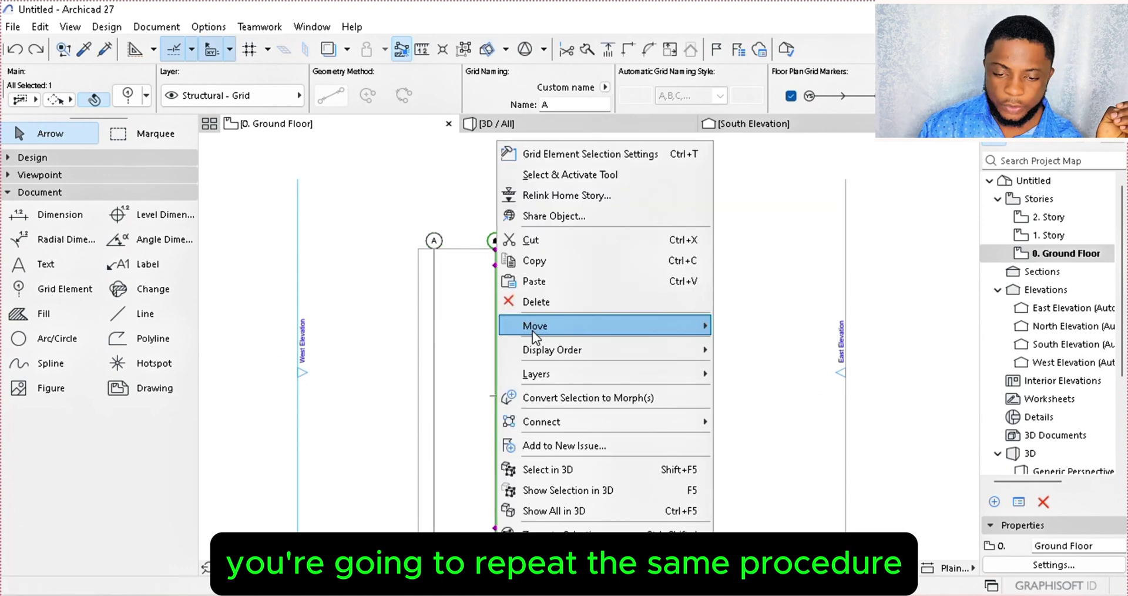
Place a third vertical grid line by copying the second one 1.6 m to the right.
{"action": "mouse_move", "coordinate": [532, 330]}
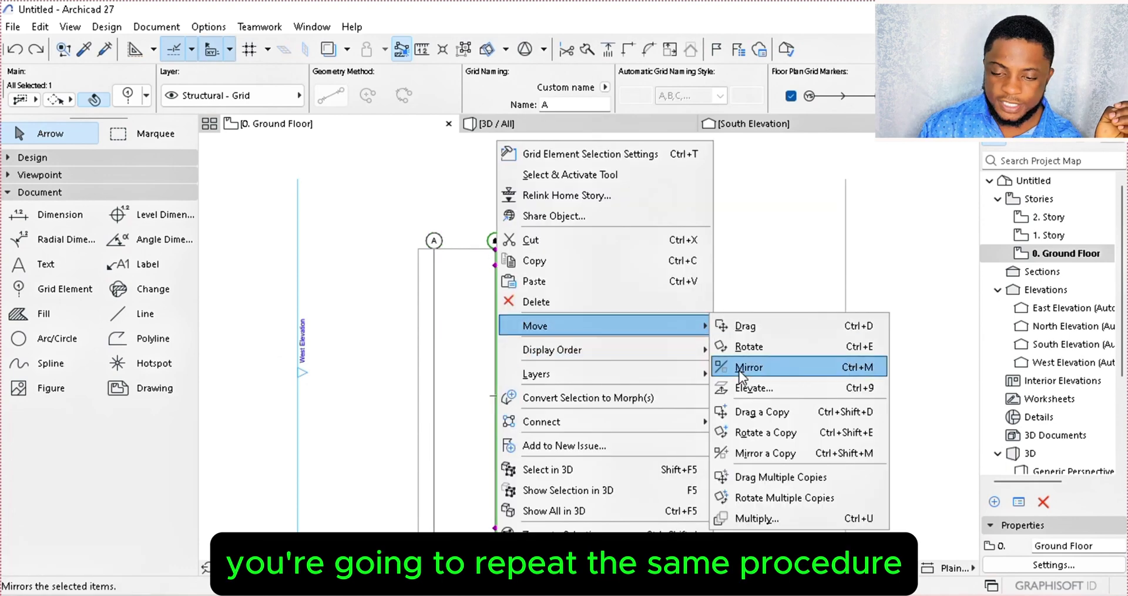
{"action": "left_click", "coordinate": [773, 407]}
{"action": "left_click", "coordinate": [537, 368]}
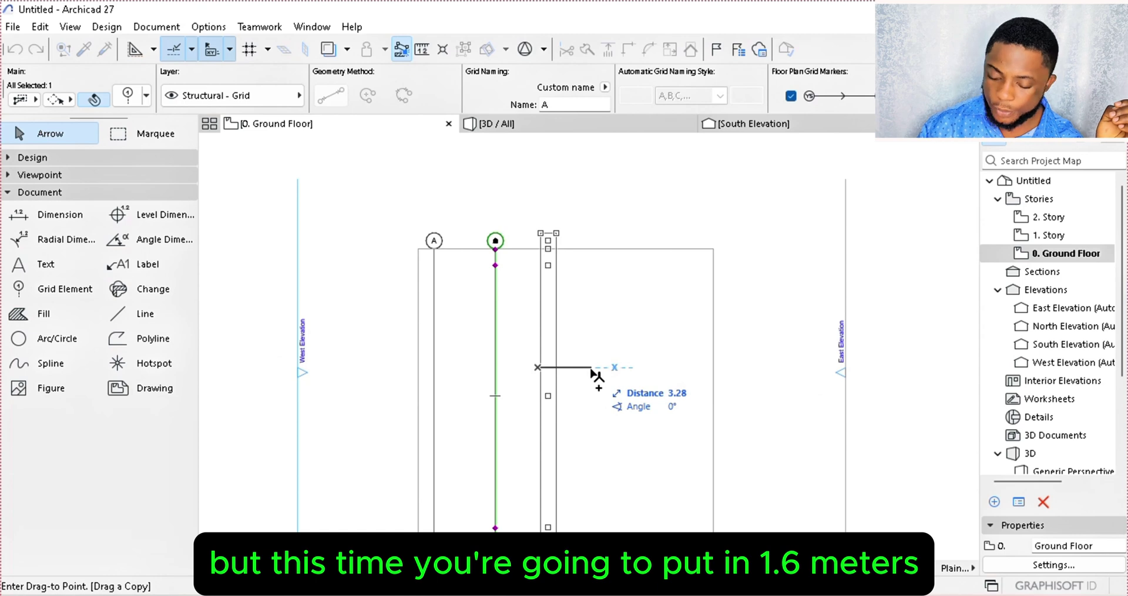
{"action": "type", "text": "1.6"}
{"action": "key", "text": "Return"}
Place a fourth vertical grid line by copying the third one 3.2 m to the right.
{"action": "left_click", "coordinate": [522, 312]}
{"action": "right_click", "coordinate": [523, 310]}
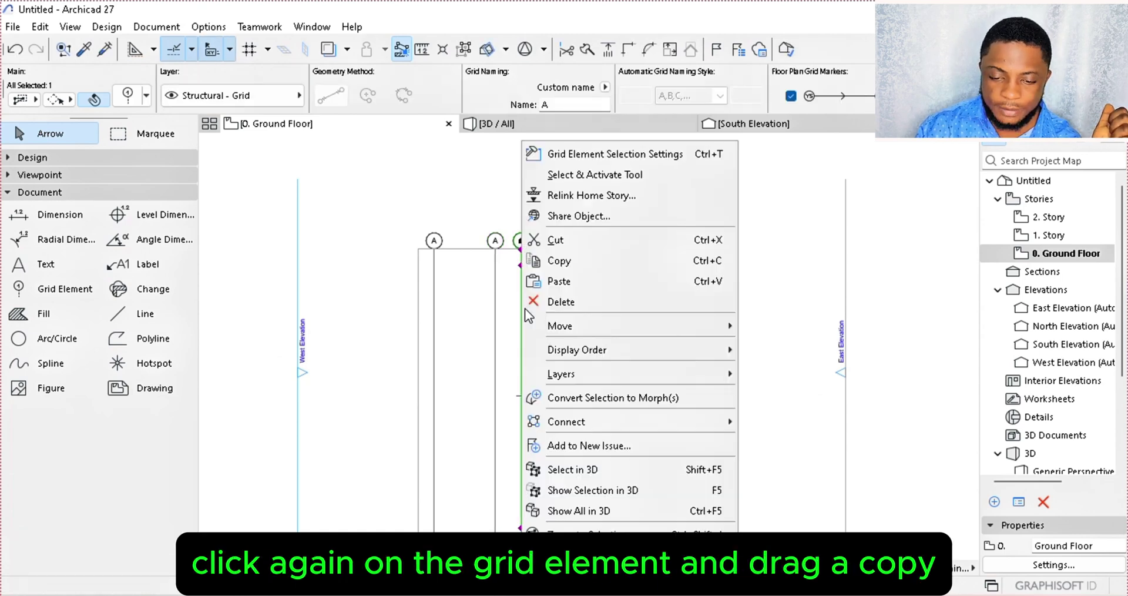
{"action": "mouse_move", "coordinate": [573, 324]}
{"action": "left_click", "coordinate": [774, 409]}
{"action": "left_click", "coordinate": [582, 356]}
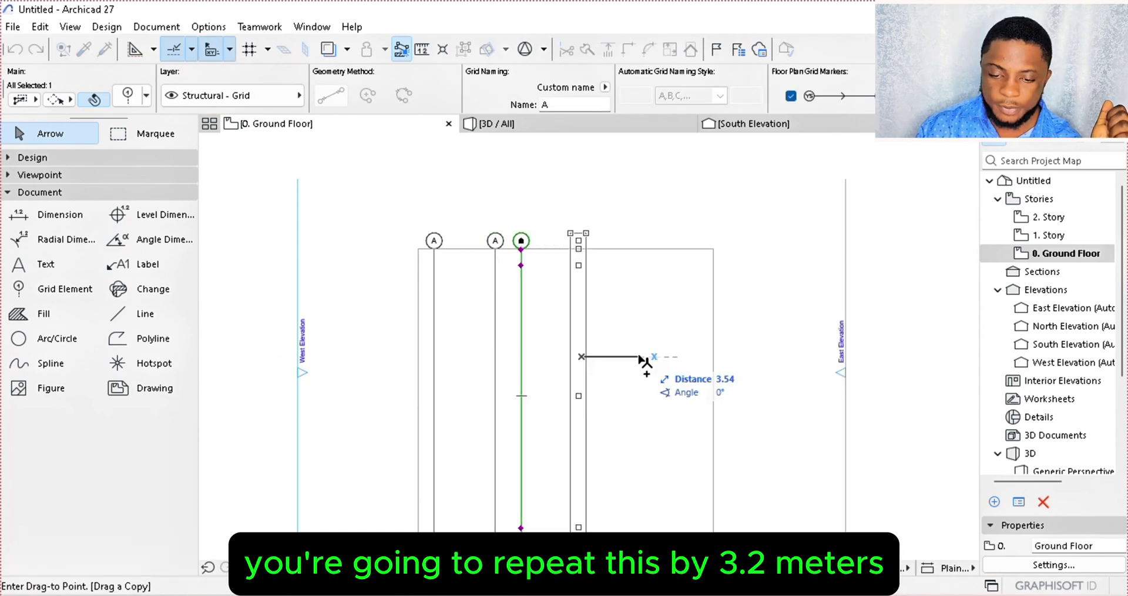
{"action": "type", "text": "3.2"}
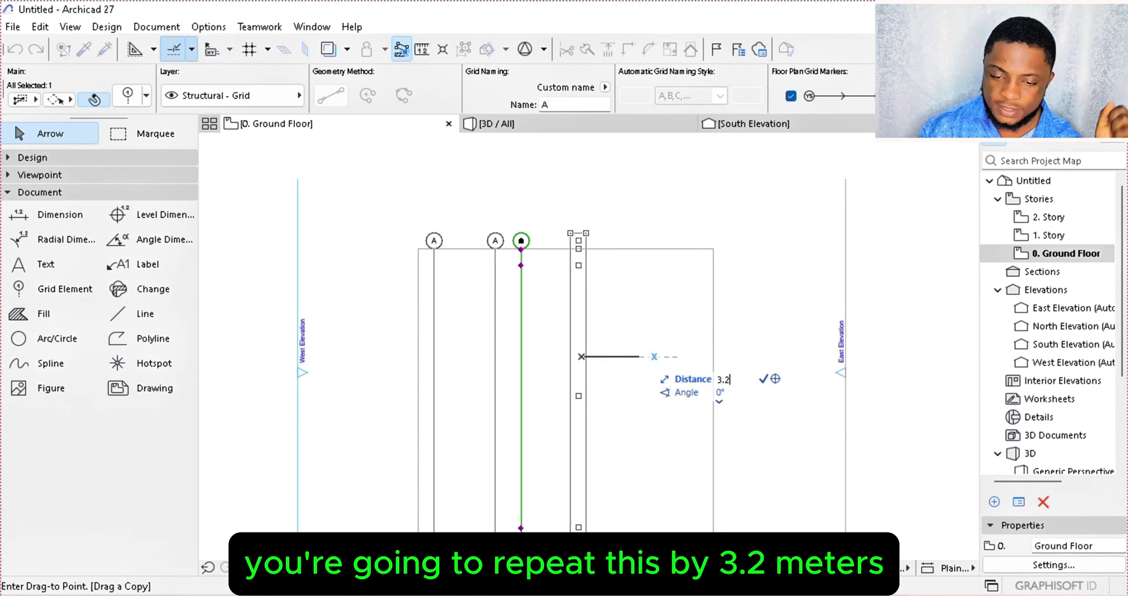
{"action": "key", "text": "Return"}
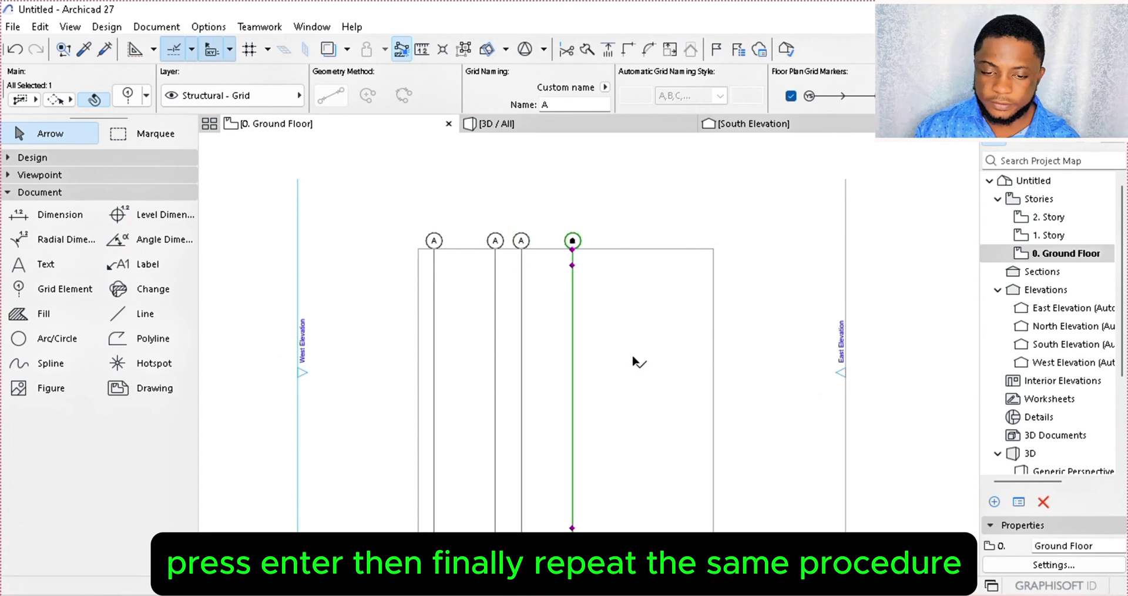
Place a fifth vertical grid line by copying the fourth one 1.2 m to the right.
{"action": "right_click", "coordinate": [573, 359]}
{"action": "mouse_move", "coordinate": [626, 325]}
{"action": "left_click", "coordinate": [837, 411]}
{"action": "left_click", "coordinate": [590, 349]}
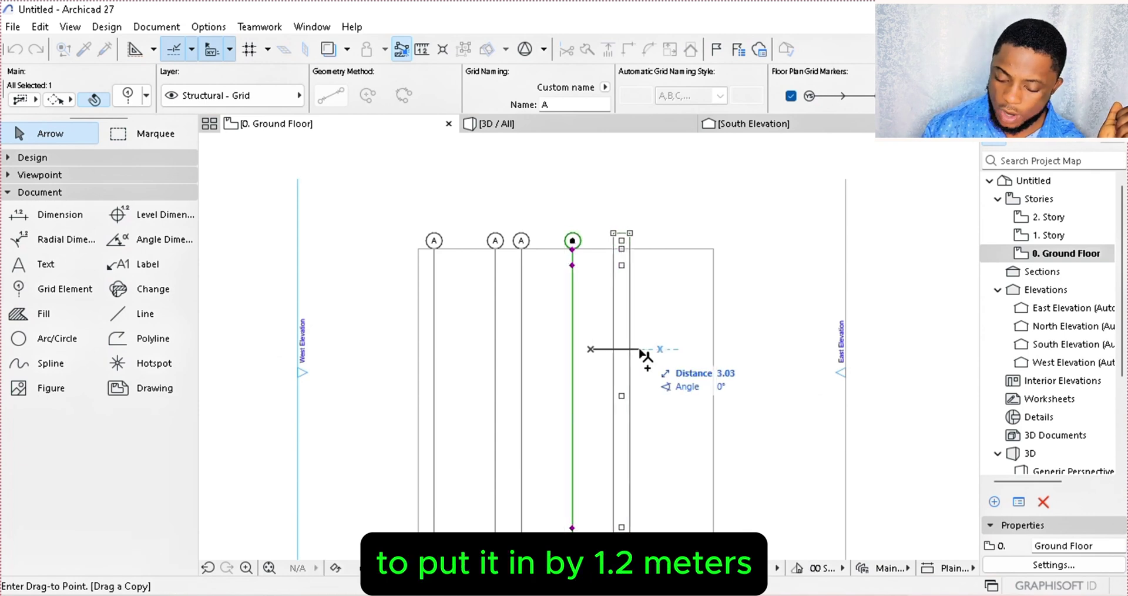
{"action": "type", "text": "1.2"}
{"action": "key", "text": "Return"}
Select all five vertical grid lines and move them 3 m to the right inside the rectangle.
{"action": "left_click", "coordinate": [610, 287]}
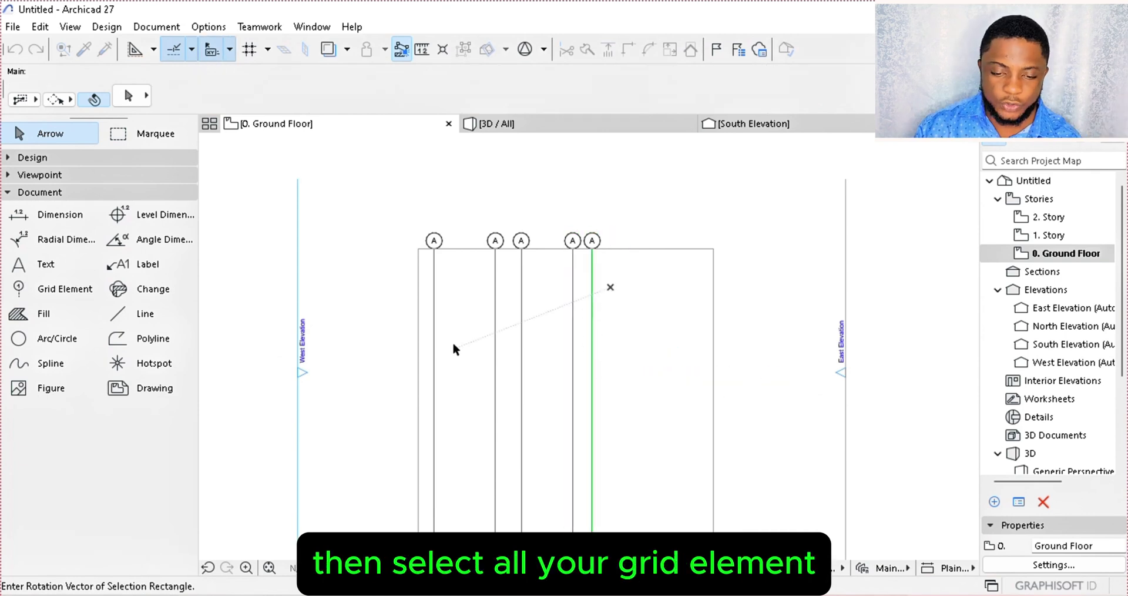
{"action": "left_click", "coordinate": [425, 287]}
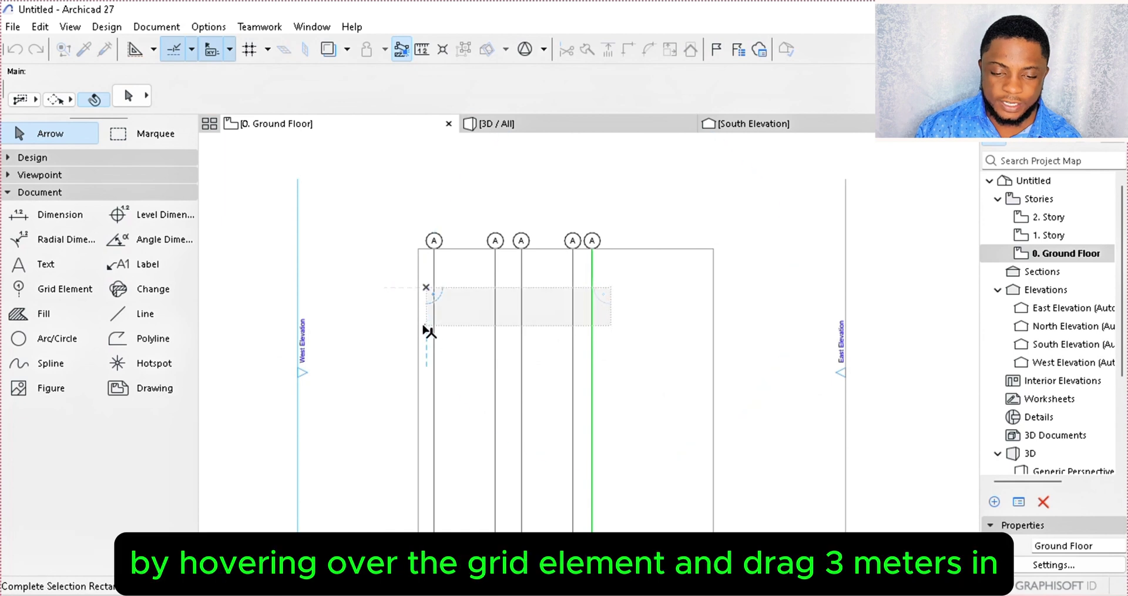
{"action": "left_click", "coordinate": [427, 328]}
{"action": "left_click", "coordinate": [495, 307]}
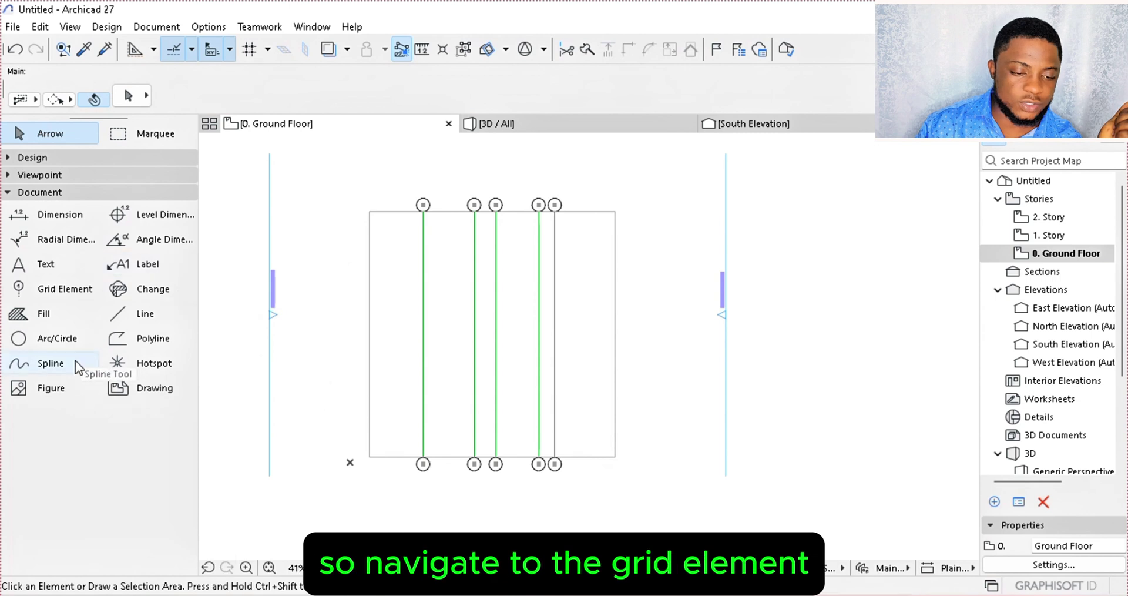
Set the Grid Element defaults to the 1,2,3,... automatic naming style, starting at 1.
{"action": "left_click", "coordinate": [52, 289]}
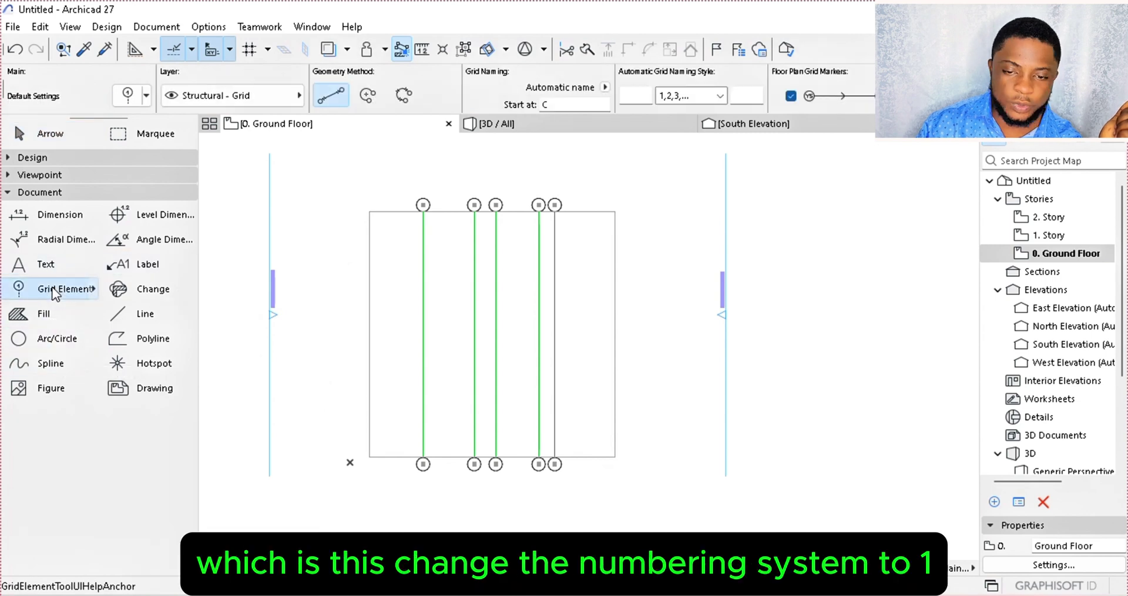
{"action": "left_click", "coordinate": [721, 96]}
{"action": "left_click", "coordinate": [682, 112]}
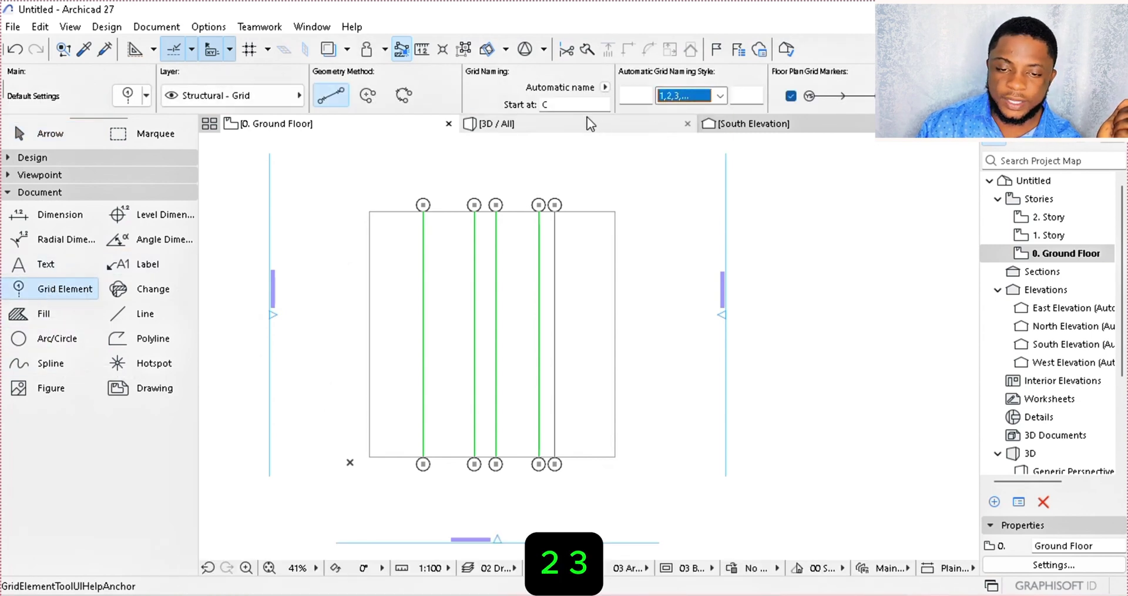
{"action": "key", "text": "Tab"}
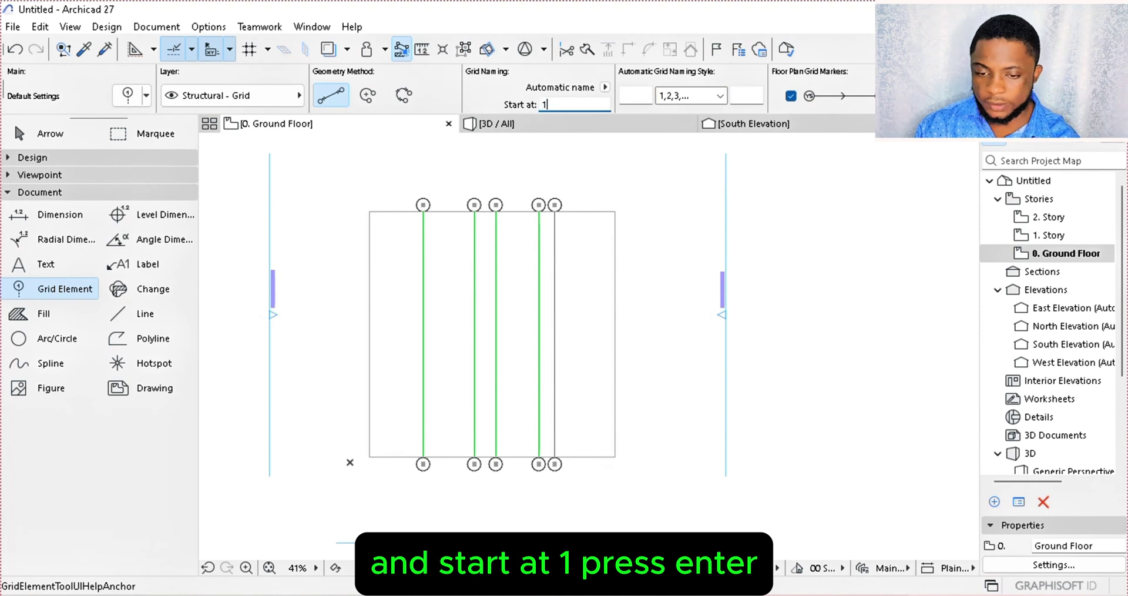
{"action": "type", "text": "1"}
{"action": "key", "text": "Return"}
Draw the first horizontal grid line along the rectangle's lower edge, from its left corner to its right corner.
{"action": "scroll", "coordinate": [359, 484], "scroll_direction": "up", "scroll_amount": 2}
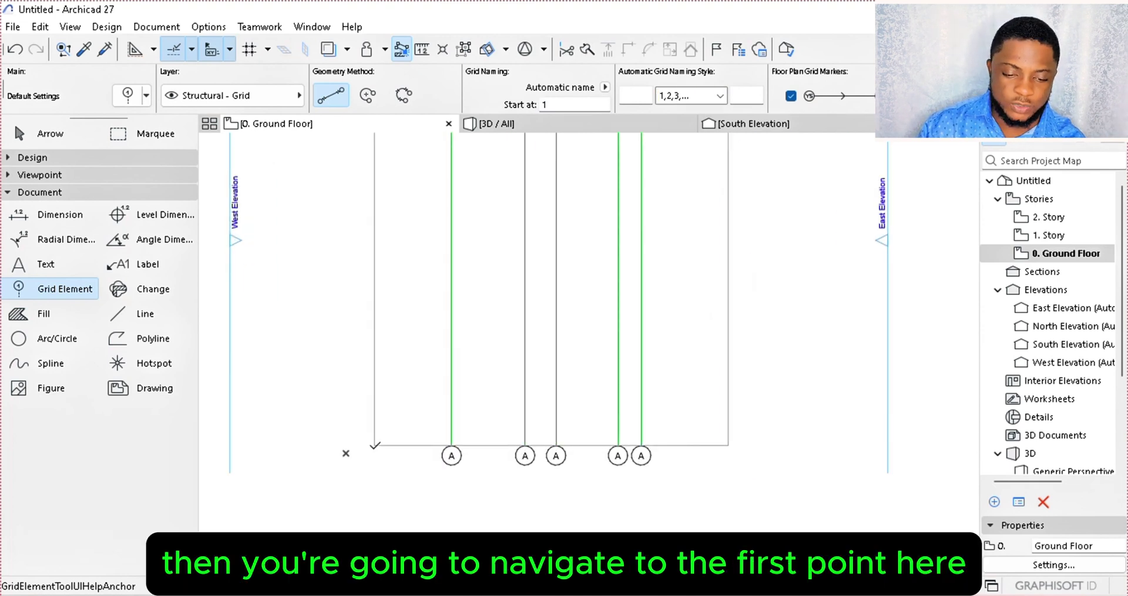
{"action": "left_click", "coordinate": [374, 445]}
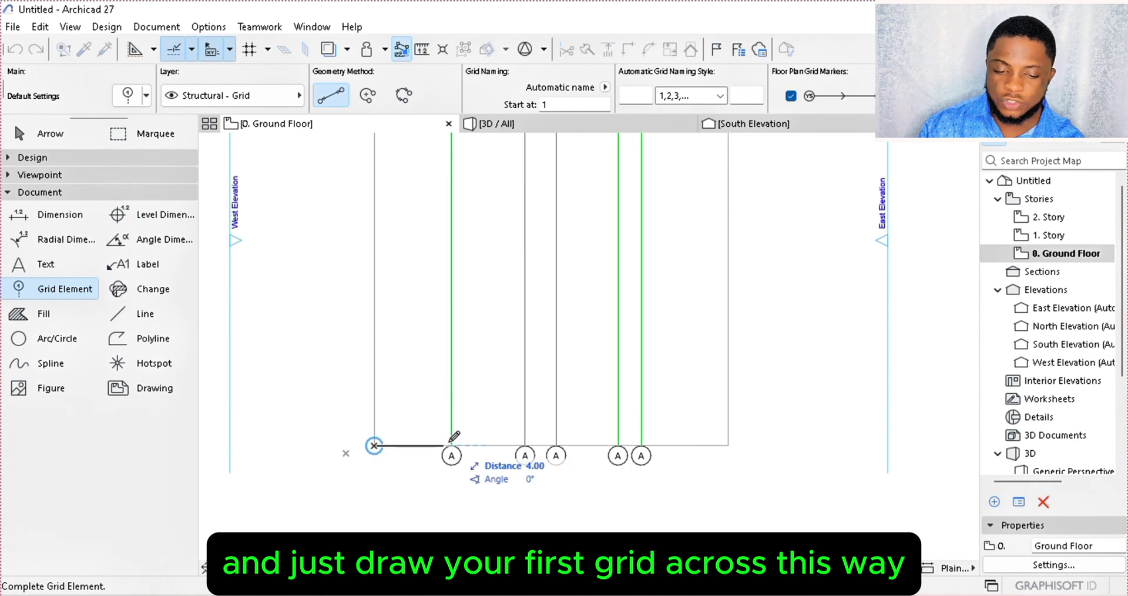
{"action": "left_click", "coordinate": [728, 445]}
{"action": "key", "text": "Escape"}
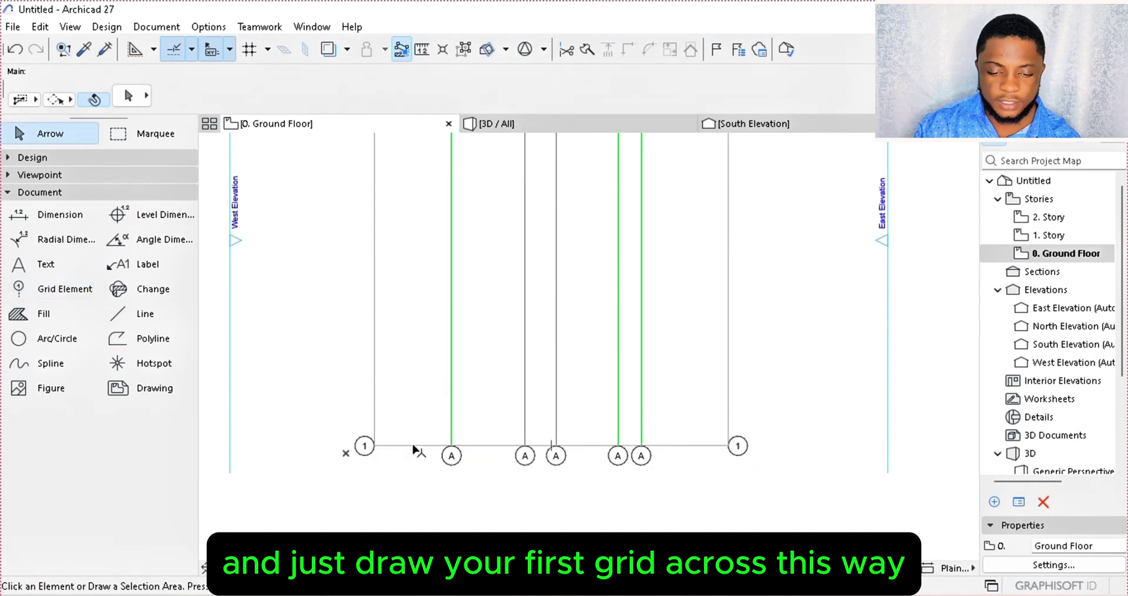
Move the horizontal grid line 4 m straight up from the rectangle's lower edge.
{"action": "left_click", "coordinate": [413, 446]}
{"action": "left_click", "coordinate": [368, 447]}
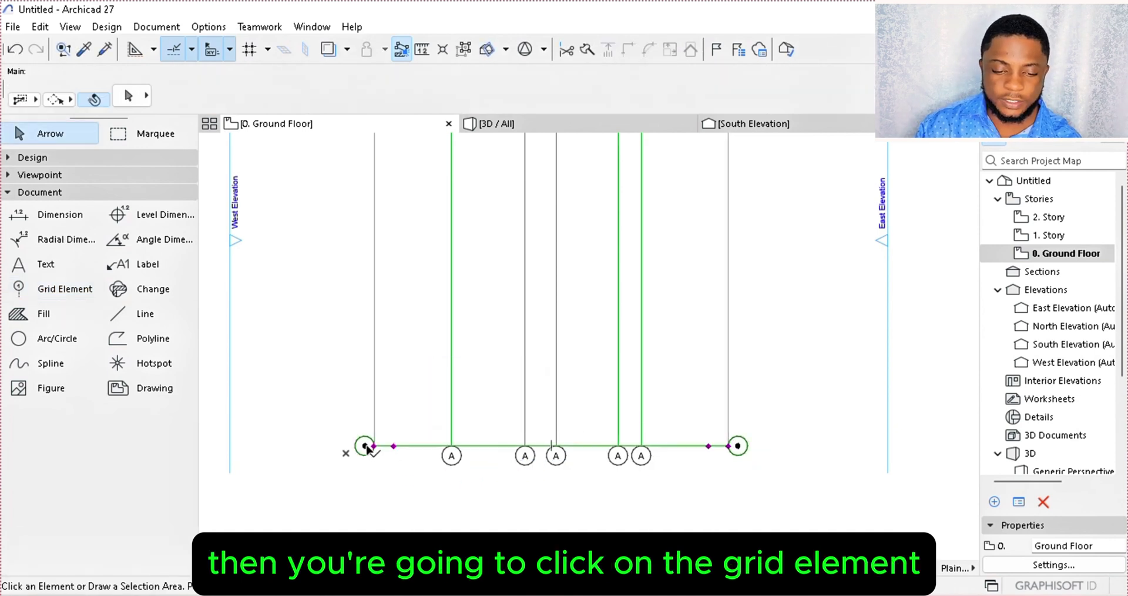
{"action": "left_click", "coordinate": [399, 446]}
{"action": "type", "text": "4"}
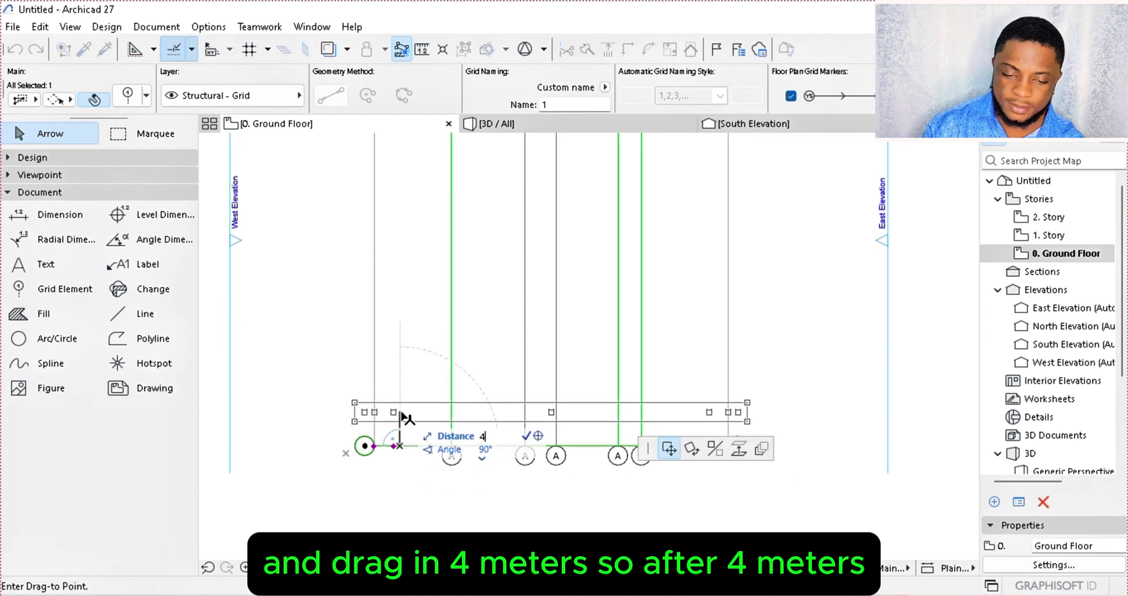
{"action": "key", "text": "Return"}
Place a second horizontal grid line by copying the first one 3.2 m upward.
{"action": "left_click", "coordinate": [357, 415]}
{"action": "right_click", "coordinate": [356, 414]}
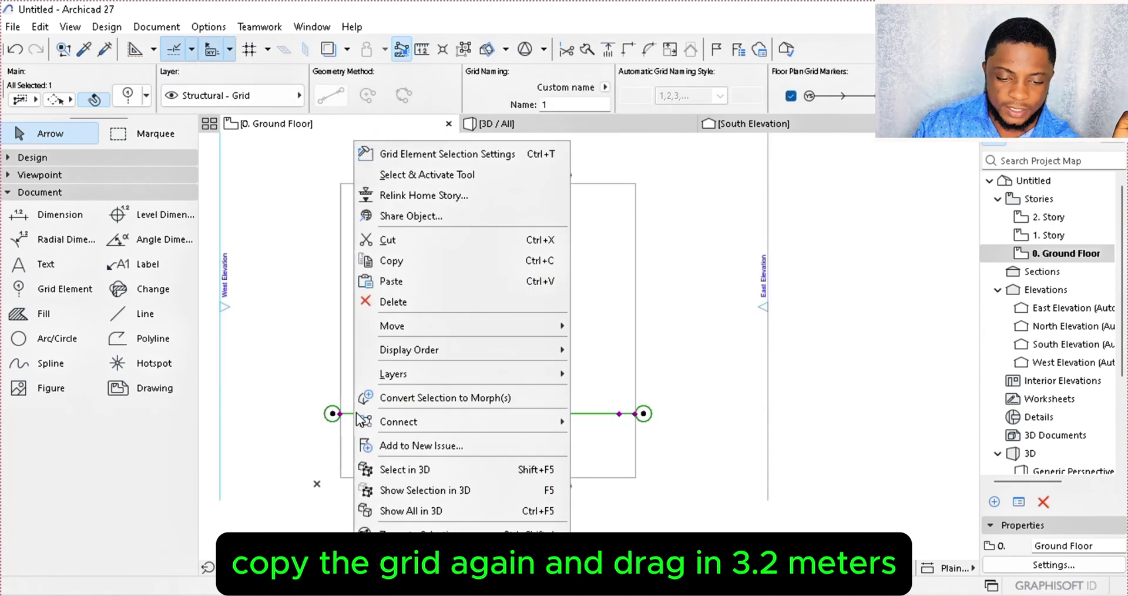
{"action": "mouse_move", "coordinate": [560, 325]}
{"action": "left_click", "coordinate": [619, 412]}
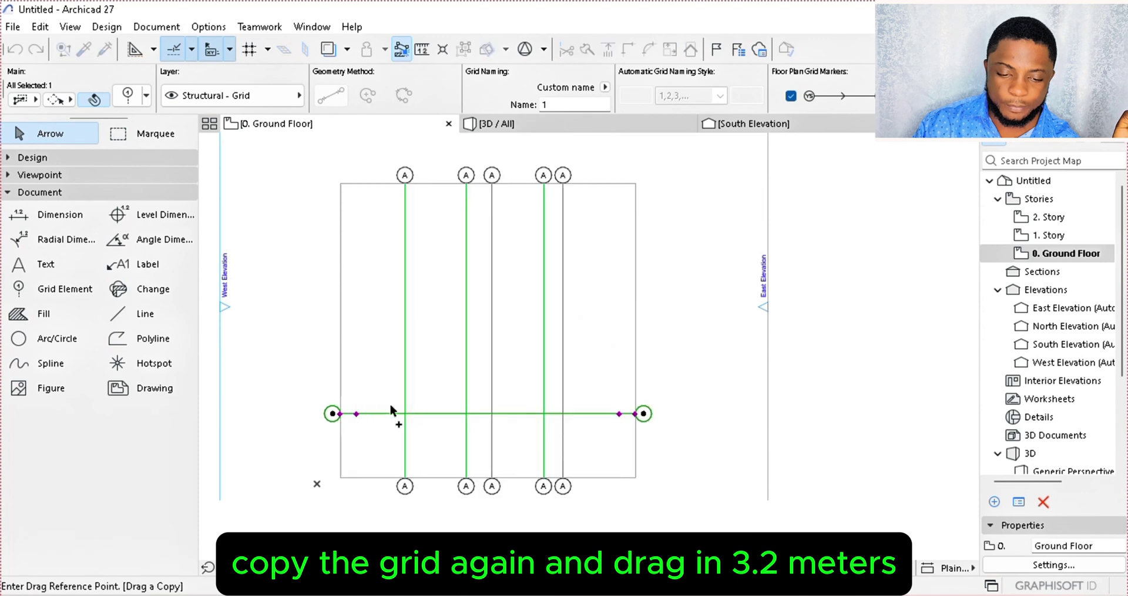
{"action": "left_click", "coordinate": [365, 396]}
{"action": "type", "text": "3.23"}
{"action": "key", "text": "Return"}
Place a third horizontal grid line by copying the second one 1.2 m upward.
{"action": "right_click", "coordinate": [376, 363]}
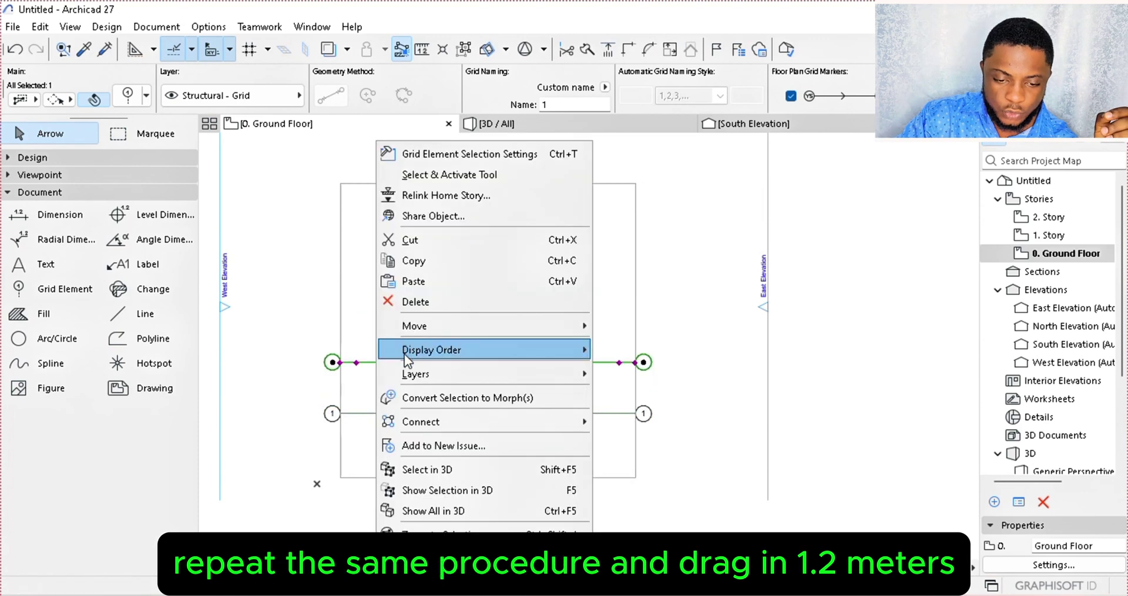
{"action": "mouse_move", "coordinate": [415, 320]}
{"action": "left_click", "coordinate": [651, 403]}
{"action": "left_click", "coordinate": [382, 332]}
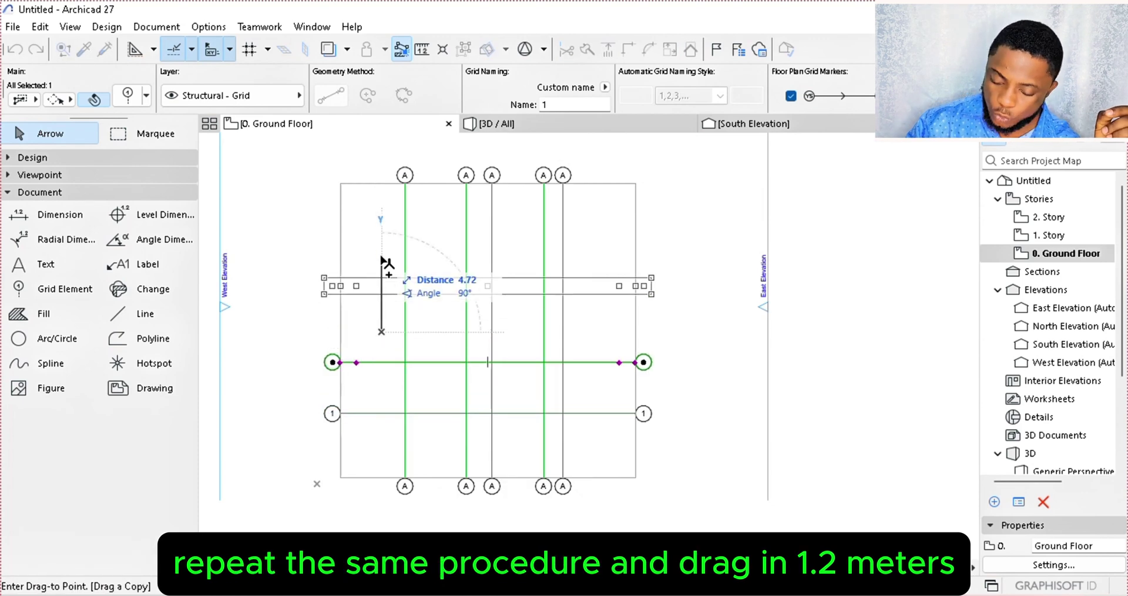
{"action": "type", "text": "1.2"}
{"action": "key", "text": "Return"}
Place a fourth horizontal grid line by copying the third one 3.2 m upward.
{"action": "right_click", "coordinate": [382, 340]}
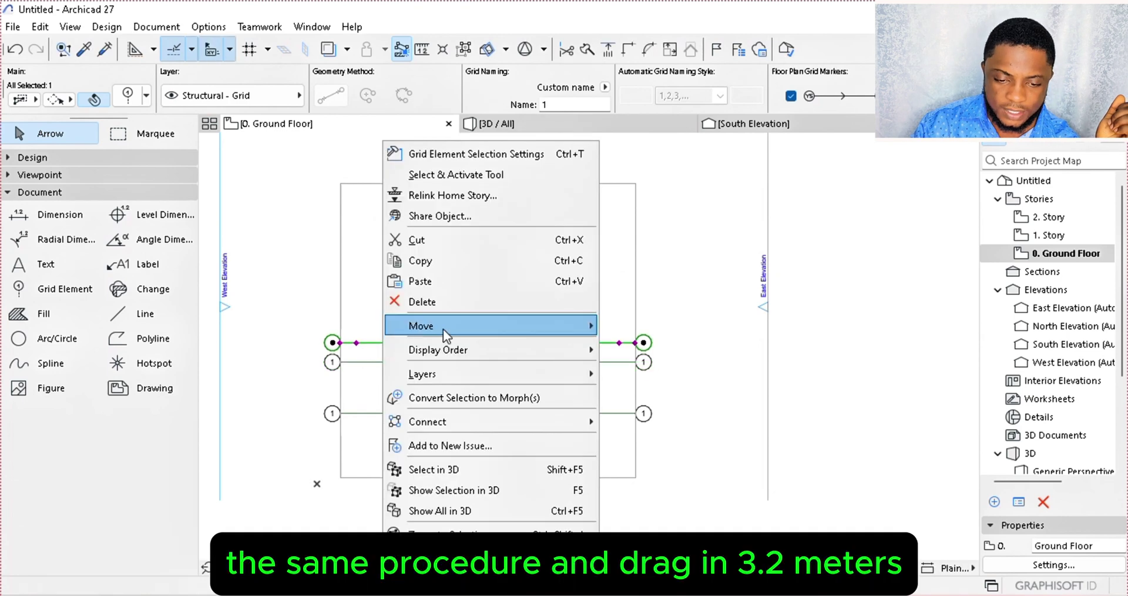
{"action": "mouse_move", "coordinate": [444, 329]}
{"action": "left_click", "coordinate": [635, 410]}
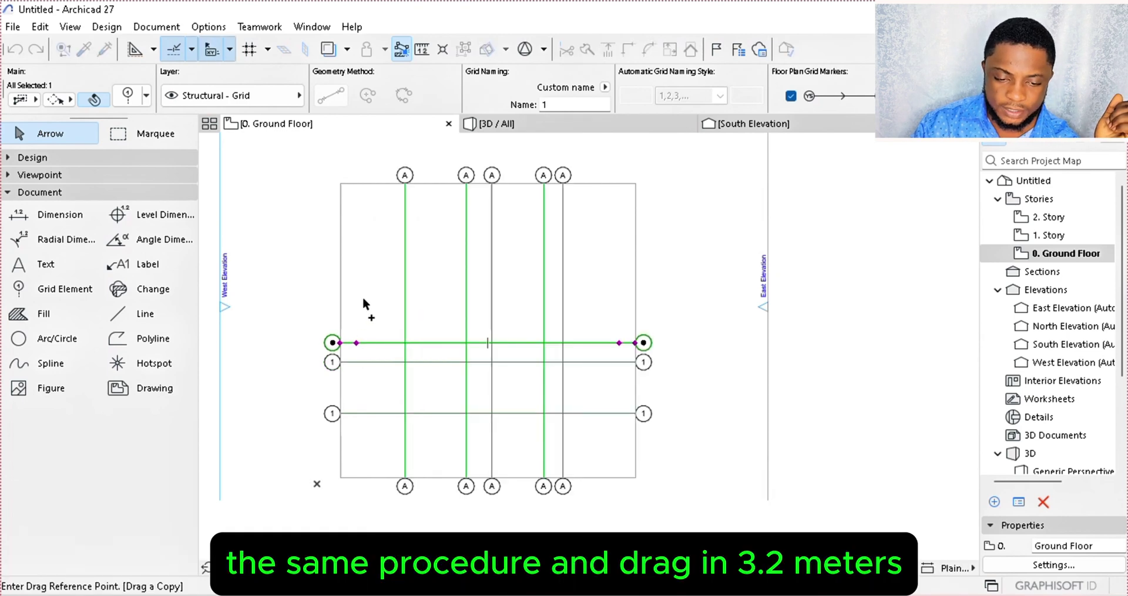
{"action": "left_click", "coordinate": [362, 297]}
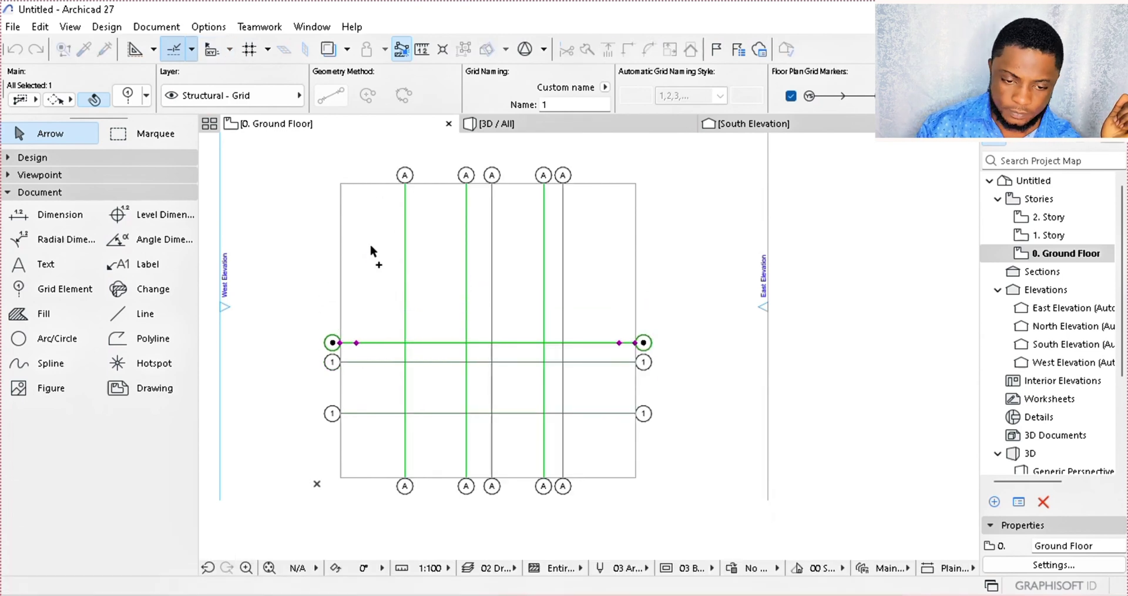
Place a fifth horizontal grid line by copying the fourth one 2.2 m upward.
{"action": "right_click", "coordinate": [361, 291]}
{"action": "left_click", "coordinate": [613, 406]}
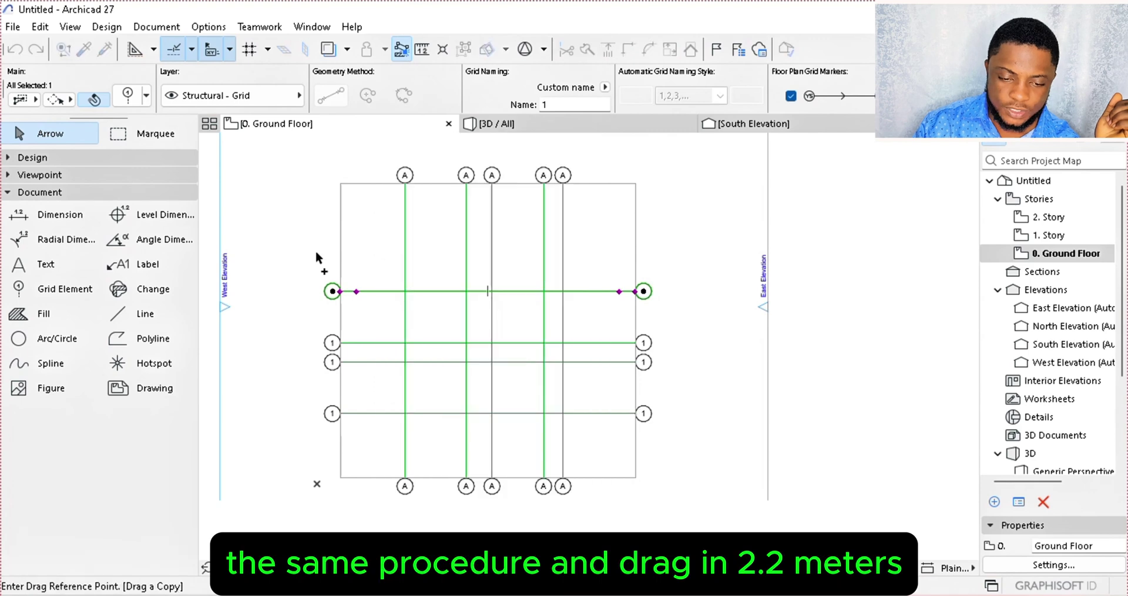
{"action": "left_click", "coordinate": [367, 259]}
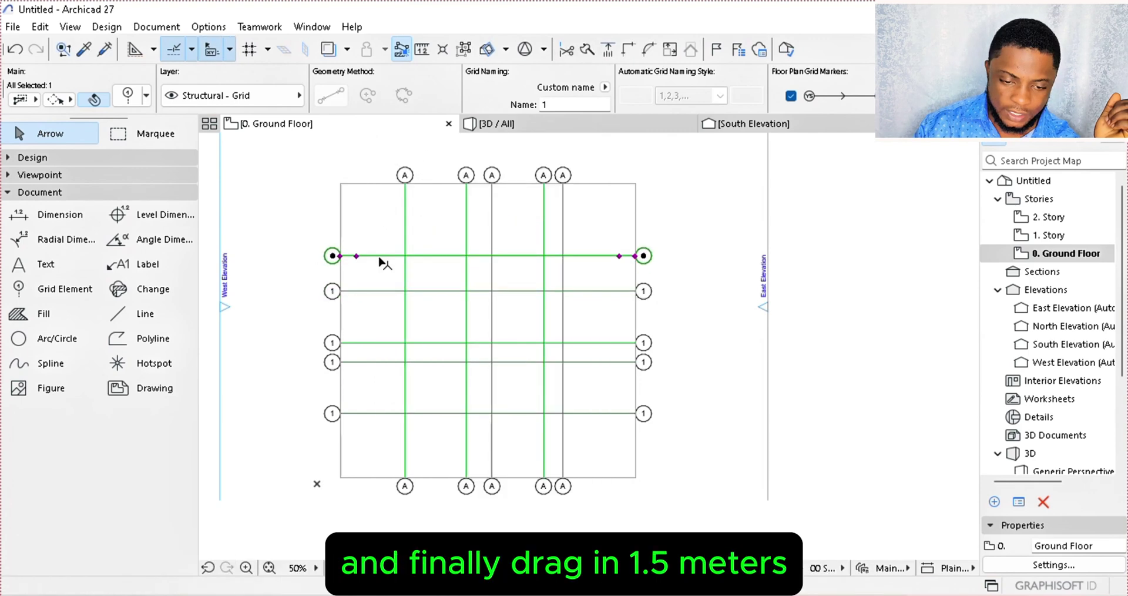
Place a sixth horizontal grid line by copying the fifth one 1.5 m upward.
{"action": "right_click", "coordinate": [383, 262]}
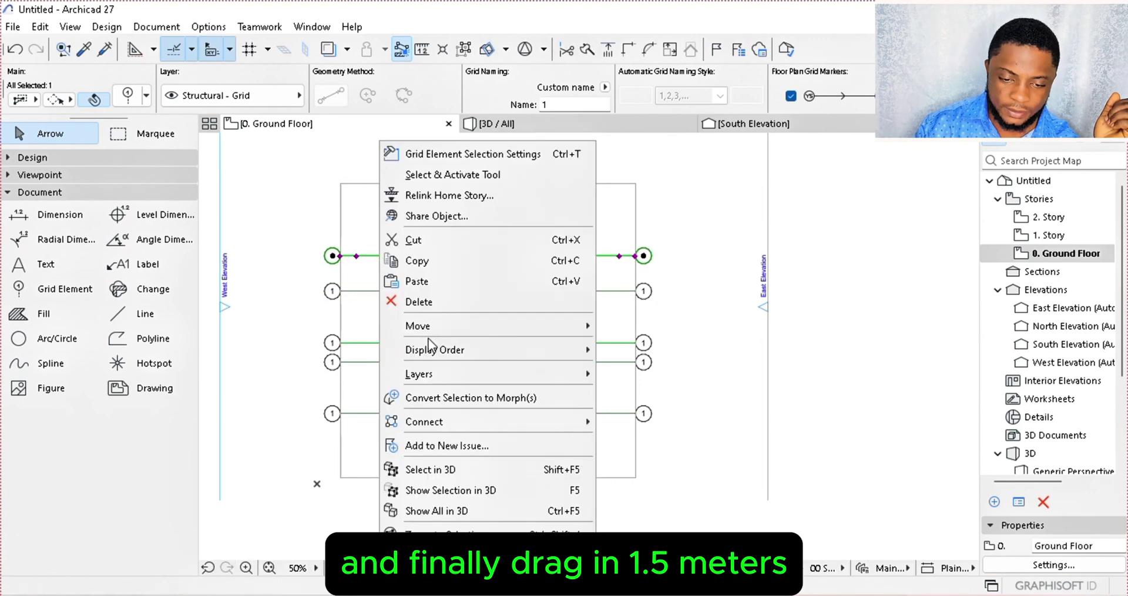
{"action": "key", "text": "Escape"}
{"action": "key", "text": "ctrl+shift+d"}
{"action": "left_click", "coordinate": [367, 233]}
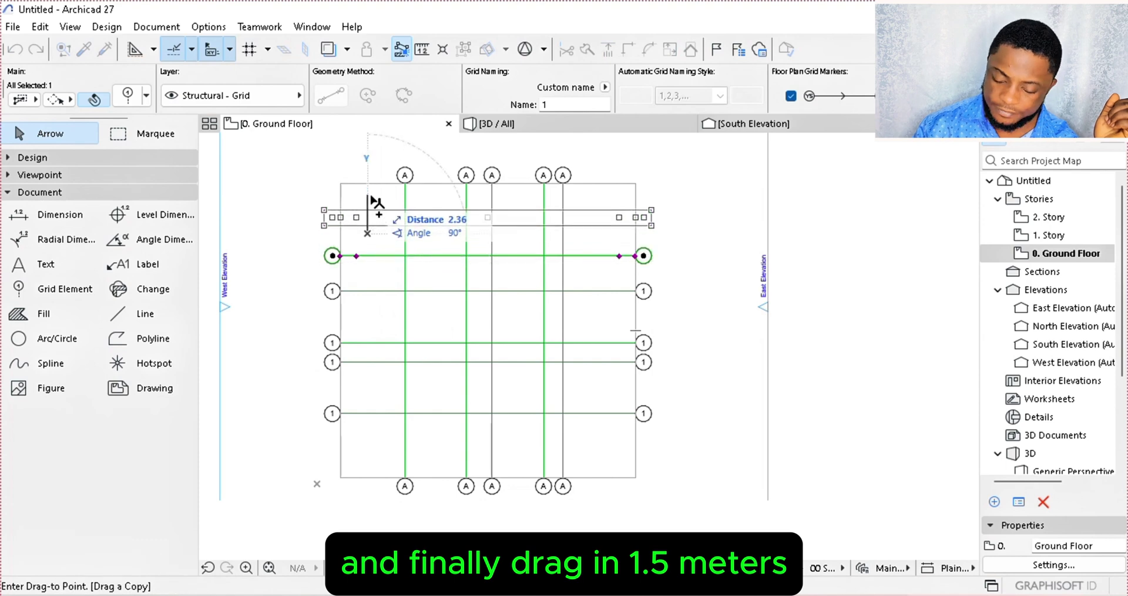
{"action": "type", "text": "1.5"}
{"action": "key", "text": "Return"}
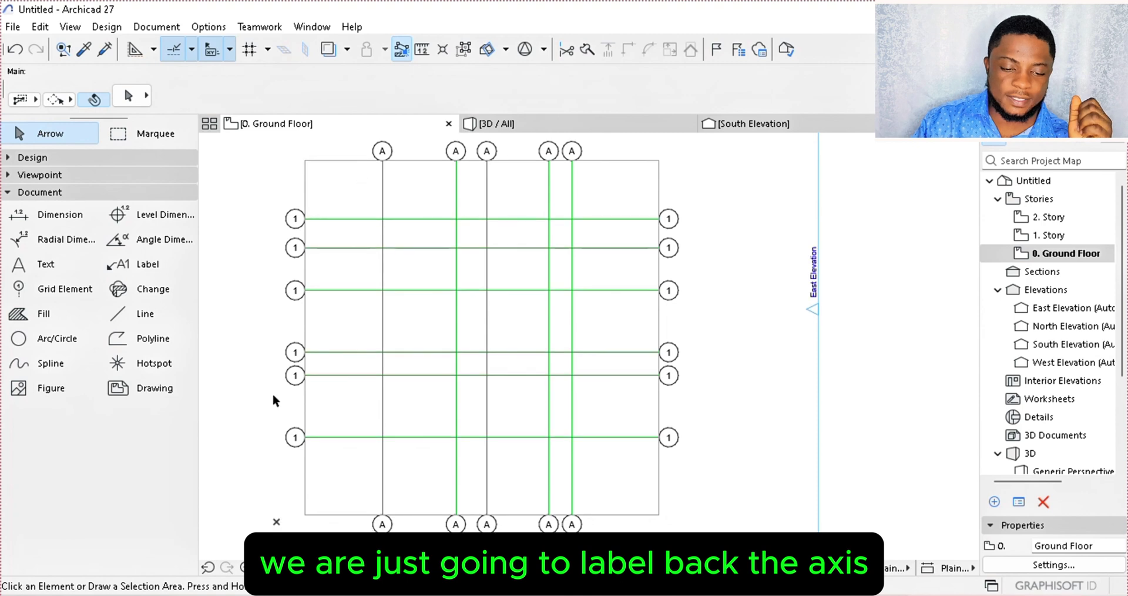
Rename the second and third horizontal grid lines from the bottom as 2 and 3.
{"action": "scroll", "coordinate": [296, 388], "scroll_direction": "up", "scroll_amount": 2}
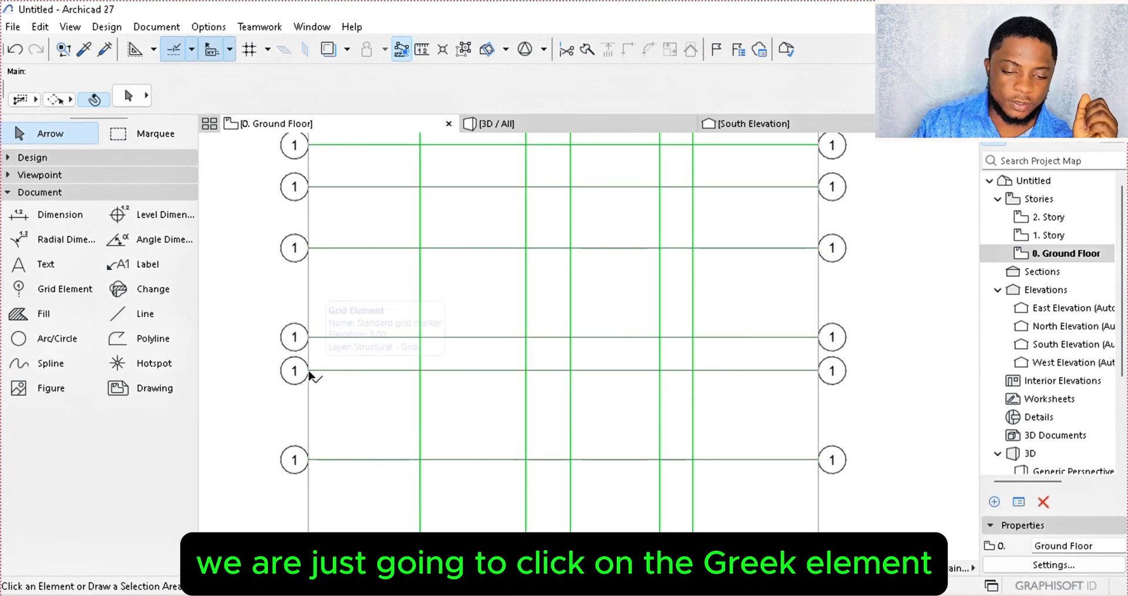
{"action": "left_click", "coordinate": [310, 373]}
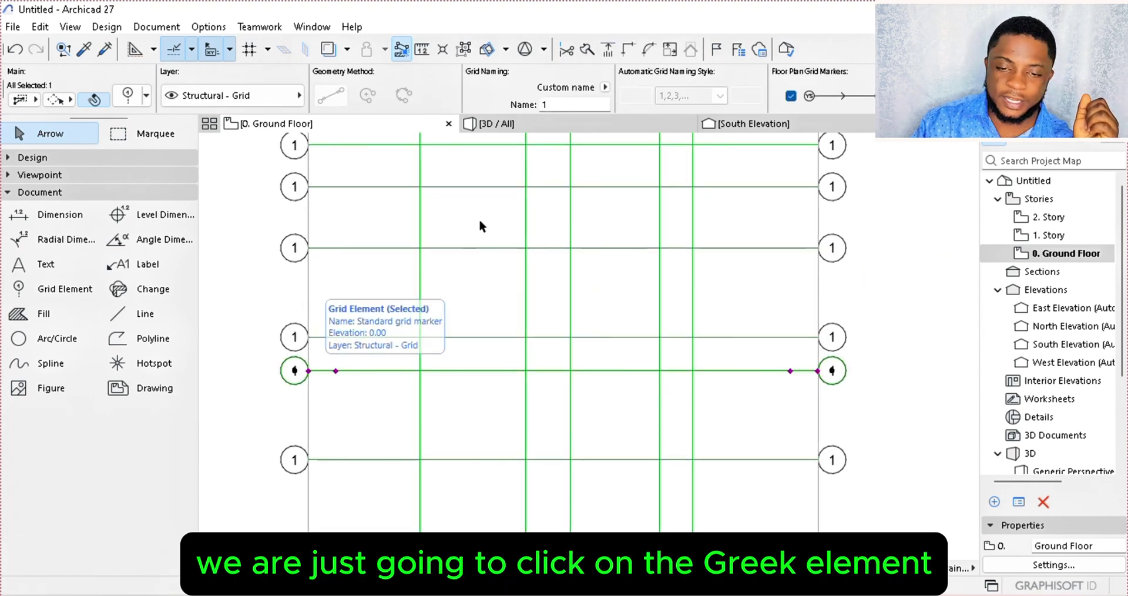
{"action": "left_click", "coordinate": [564, 104]}
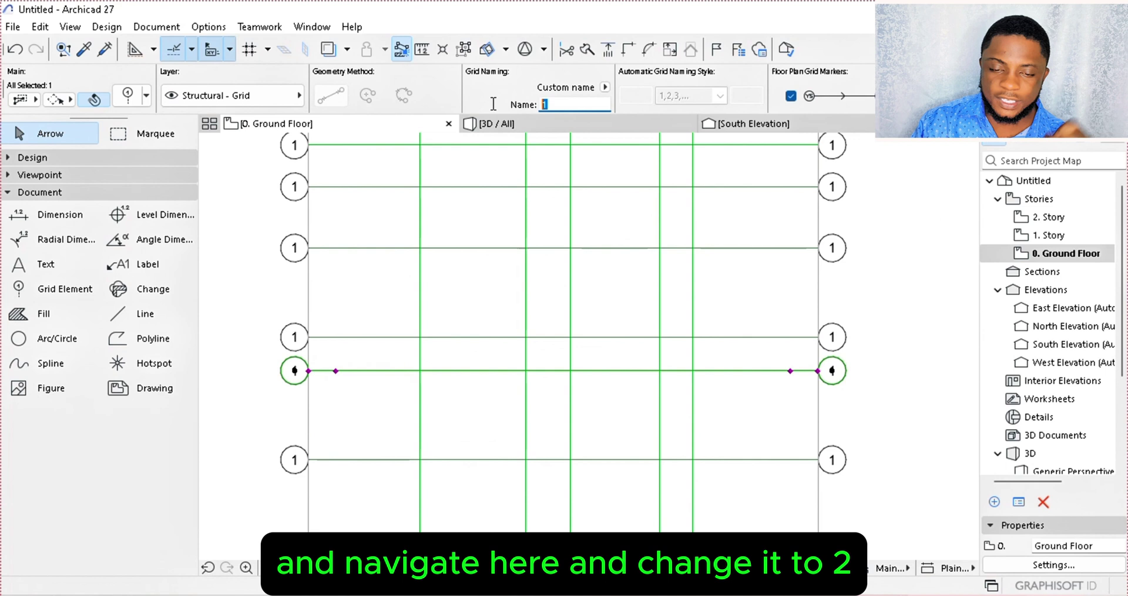
{"action": "type", "text": "2"}
{"action": "left_click", "coordinate": [272, 299]}
{"action": "left_click", "coordinate": [310, 337]}
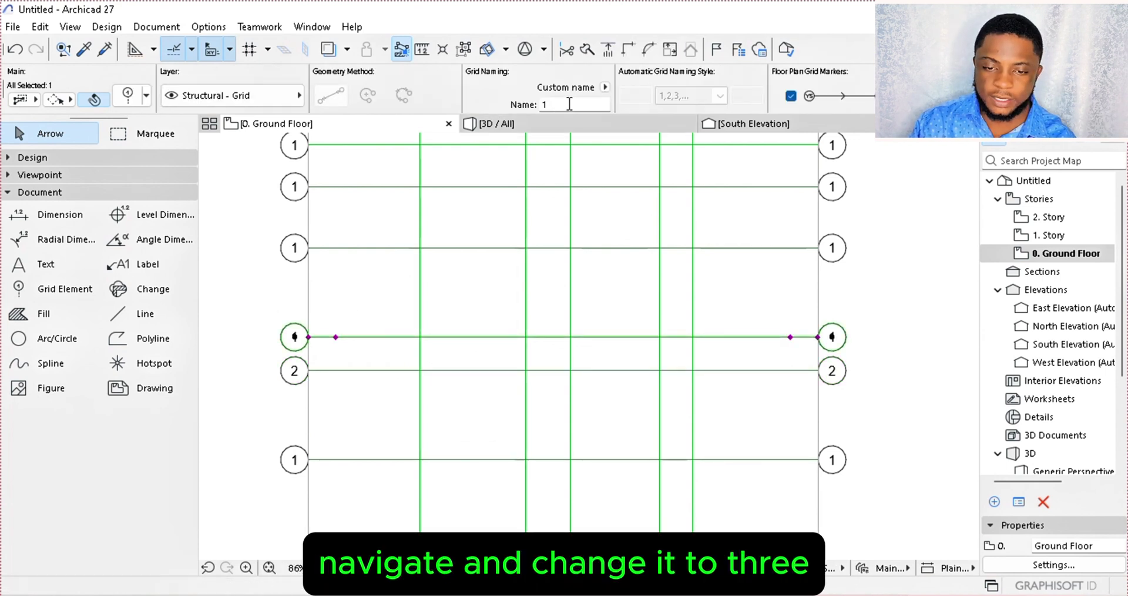
{"action": "type", "text": "3"}
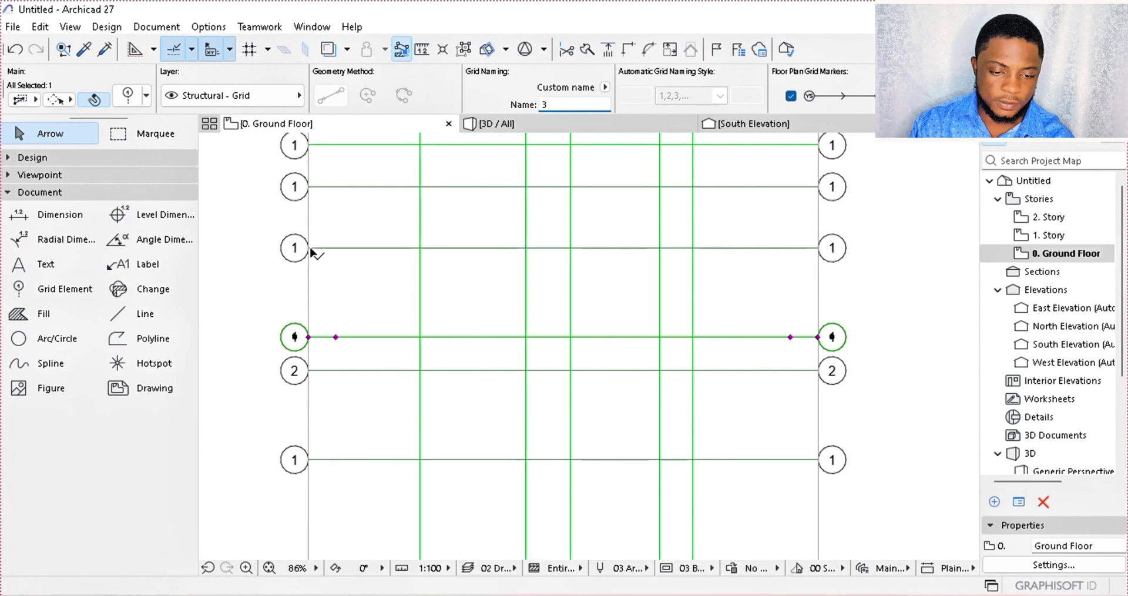
Rename the upper three horizontal grid lines as 4, 5 and 6, working upward.
{"action": "left_click", "coordinate": [315, 249]}
{"action": "type", "text": "4"}
{"action": "scroll", "coordinate": [327, 229], "scroll_direction": "up", "scroll_amount": 1}
{"action": "left_click", "coordinate": [327, 226]}
{"action": "type", "text": "5"}
{"action": "left_click", "coordinate": [447, 185]}
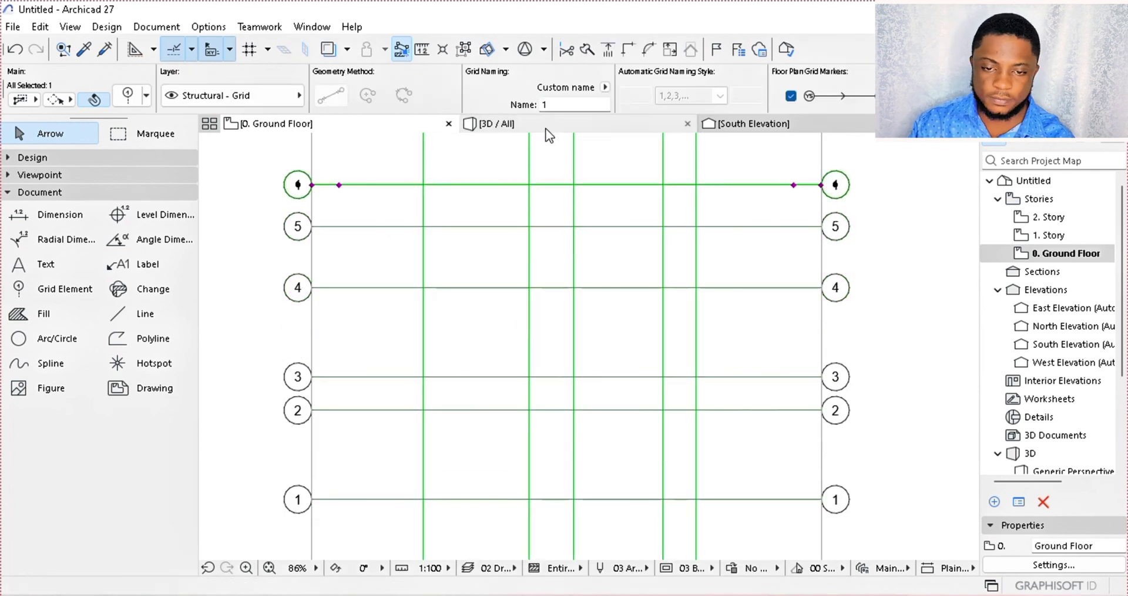
{"action": "type", "text": "6"}
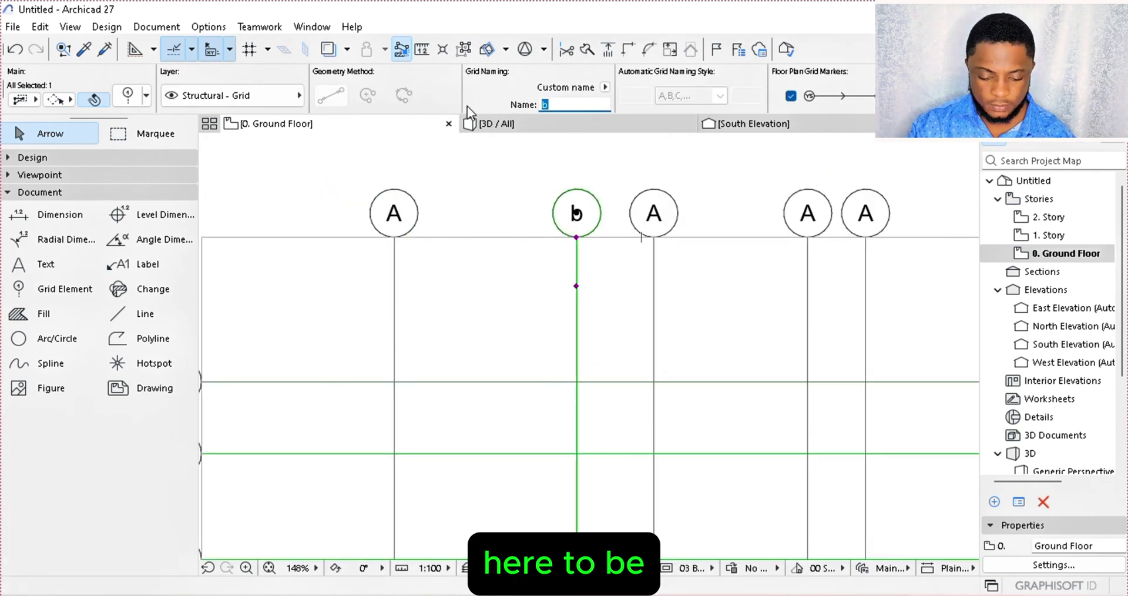
Rename the second to fifth vertical grid lines as B, C, D and E from left to right.
{"action": "type", "text": "B"}
{"action": "left_click", "coordinate": [652, 238]}
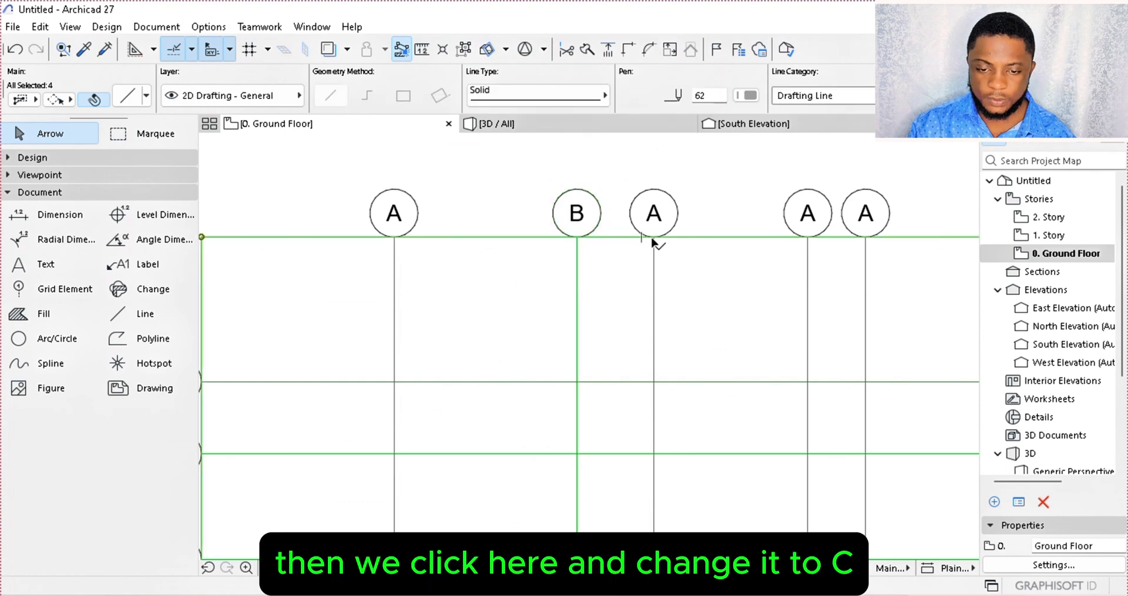
{"action": "left_click", "coordinate": [653, 241]}
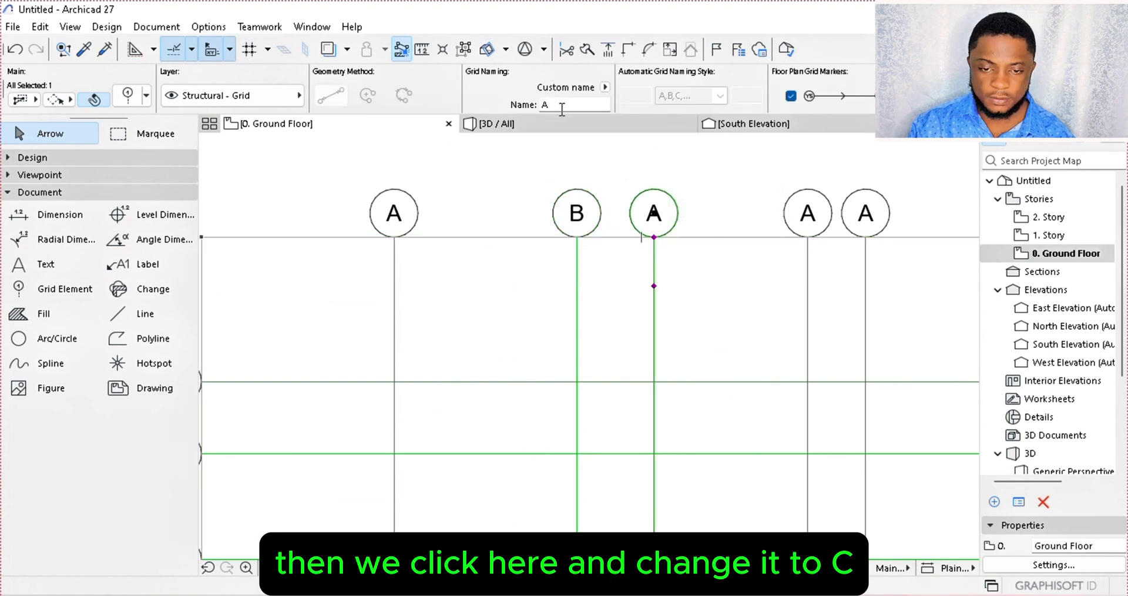
{"action": "type", "text": "C"}
{"action": "left_click", "coordinate": [808, 238]}
{"action": "type", "text": "D"}
{"action": "left_click", "coordinate": [866, 238]}
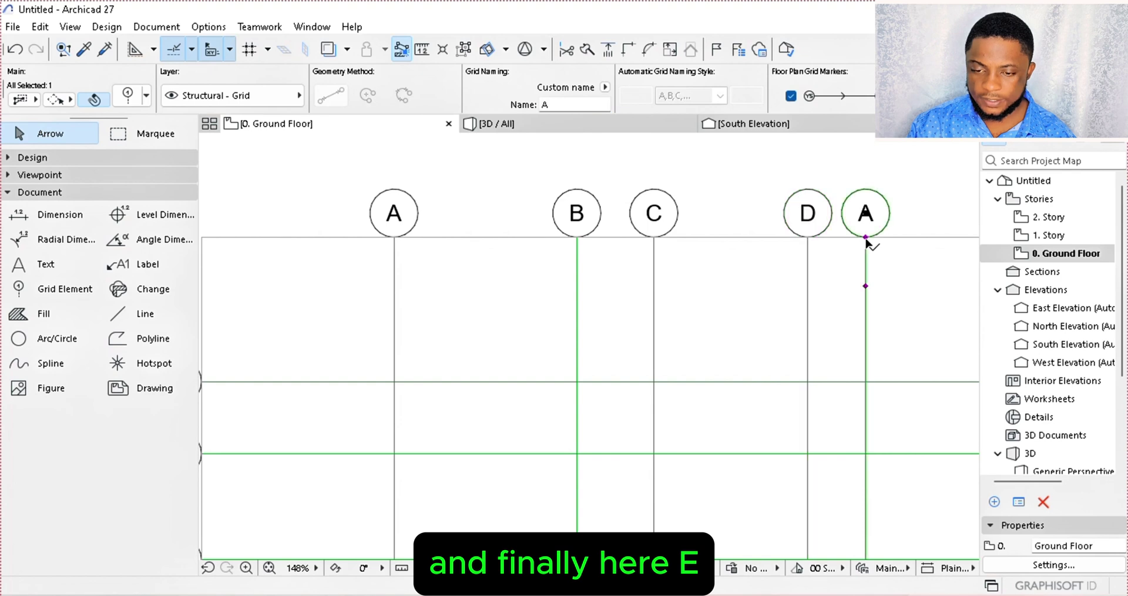
{"action": "type", "text": "E"}
{"action": "left_click", "coordinate": [613, 162]}
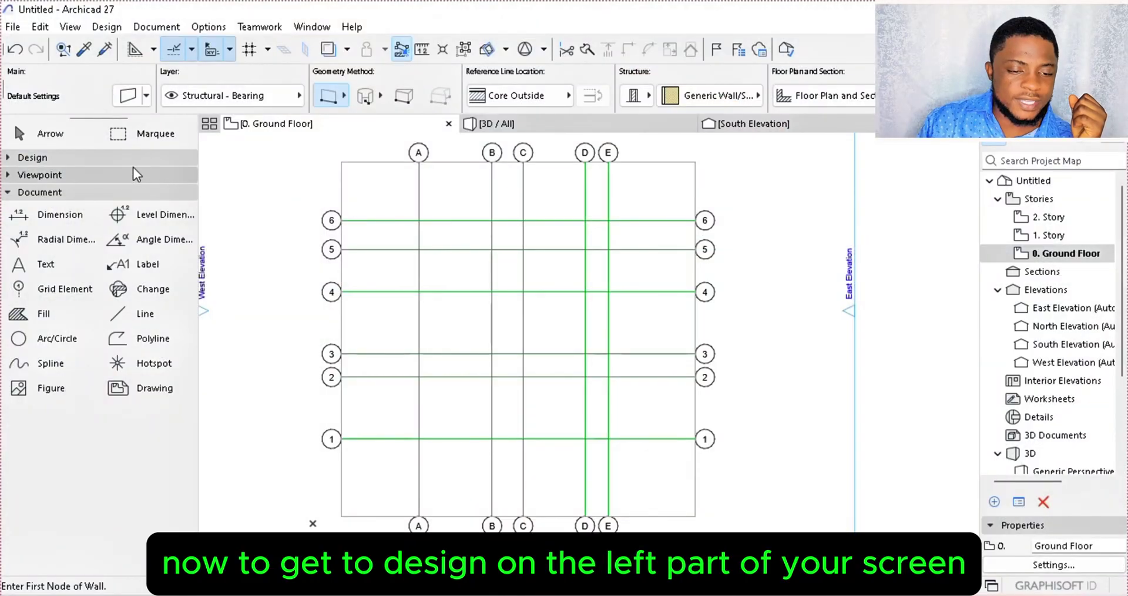
Configure the Wall tool with the GENERIC - STRUCTURAL basic structure, a 0.2 m thickness and a centred reference line.
{"action": "left_click", "coordinate": [133, 158]}
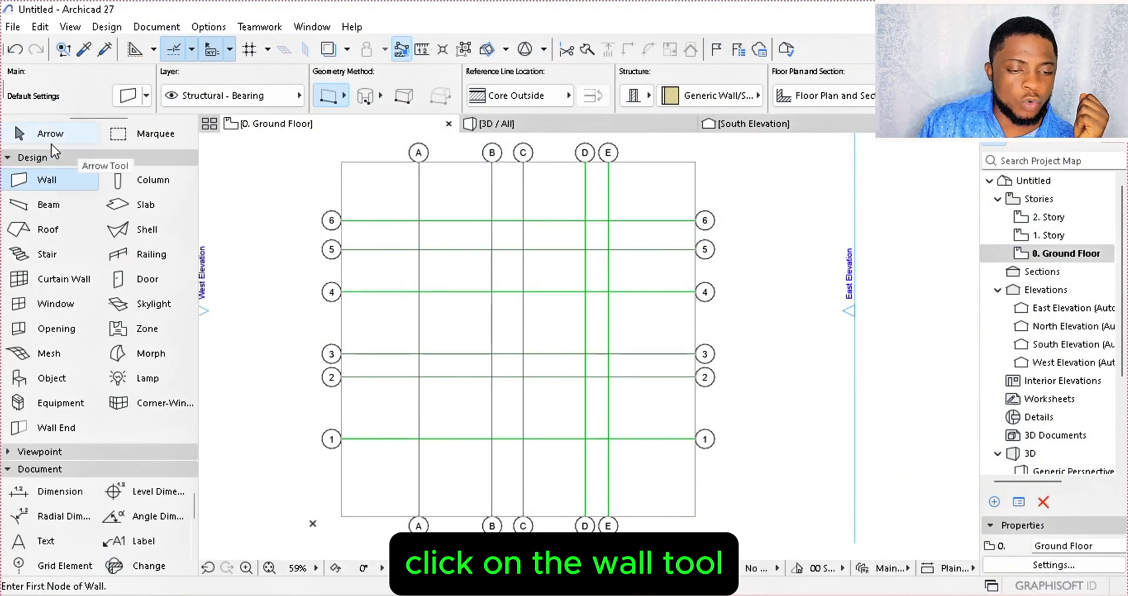
{"action": "double_click", "coordinate": [70, 180]}
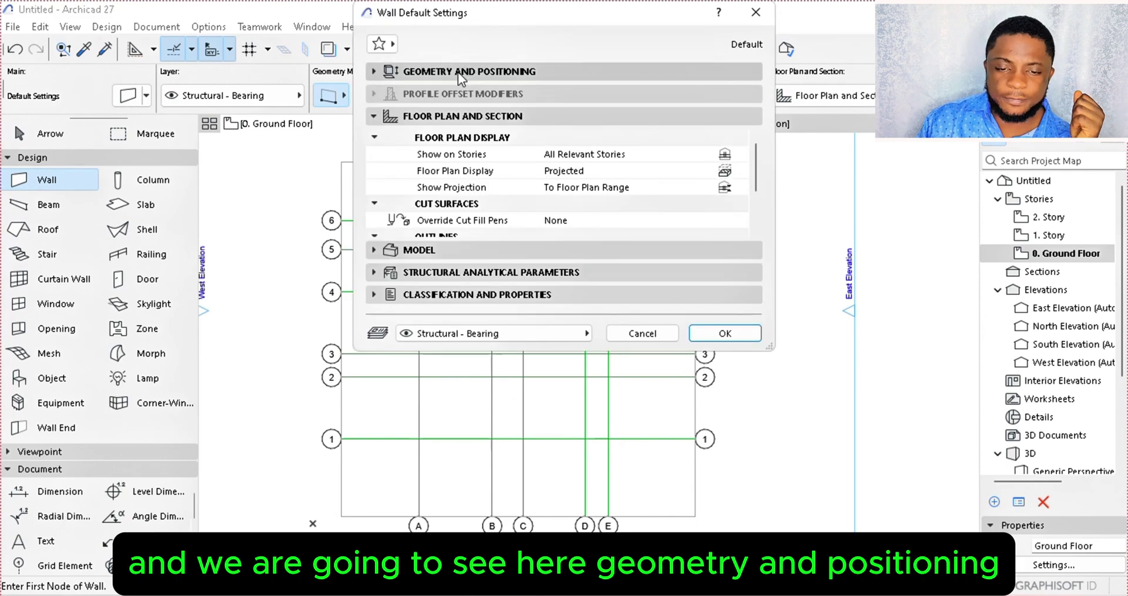
{"action": "left_click", "coordinate": [458, 72]}
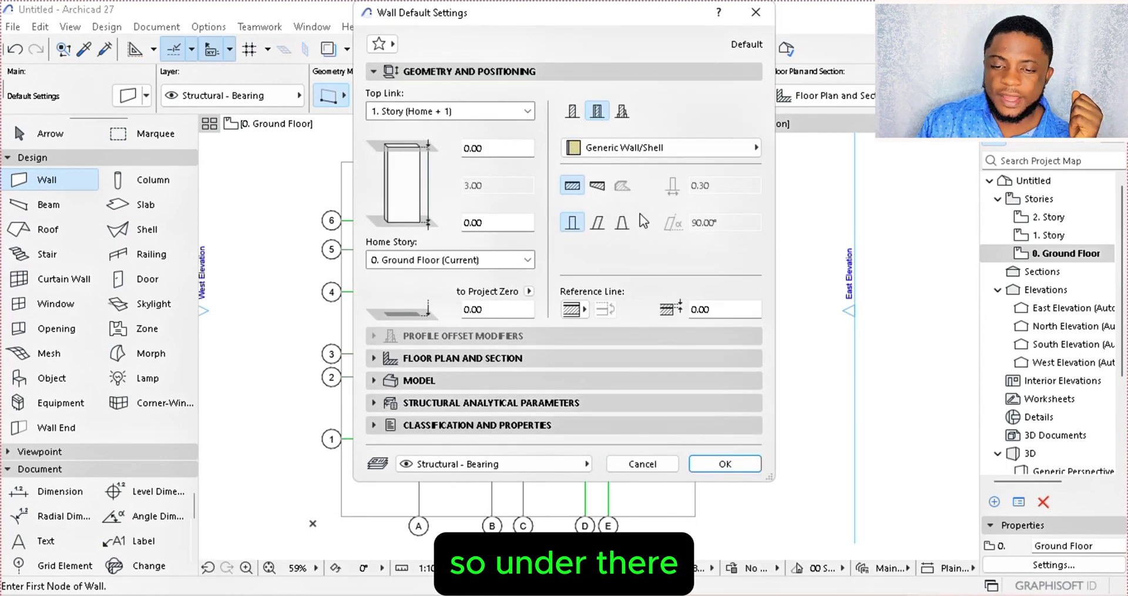
{"action": "left_click", "coordinate": [569, 108]}
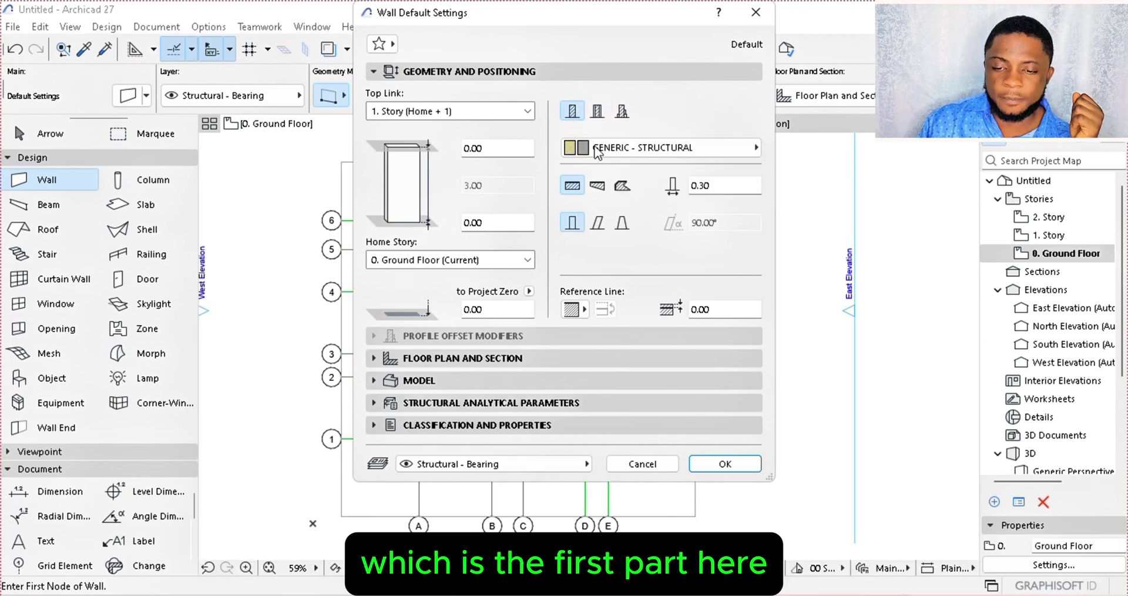
{"action": "double_click", "coordinate": [730, 186]}
{"action": "type", "text": "0.2"}
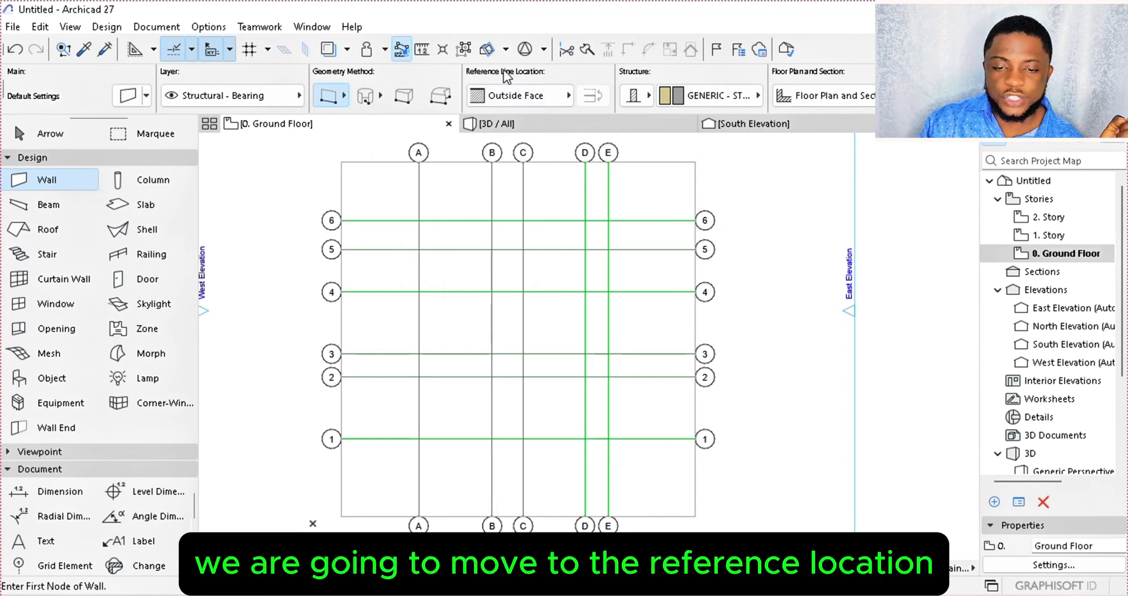
{"action": "left_click", "coordinate": [544, 97]}
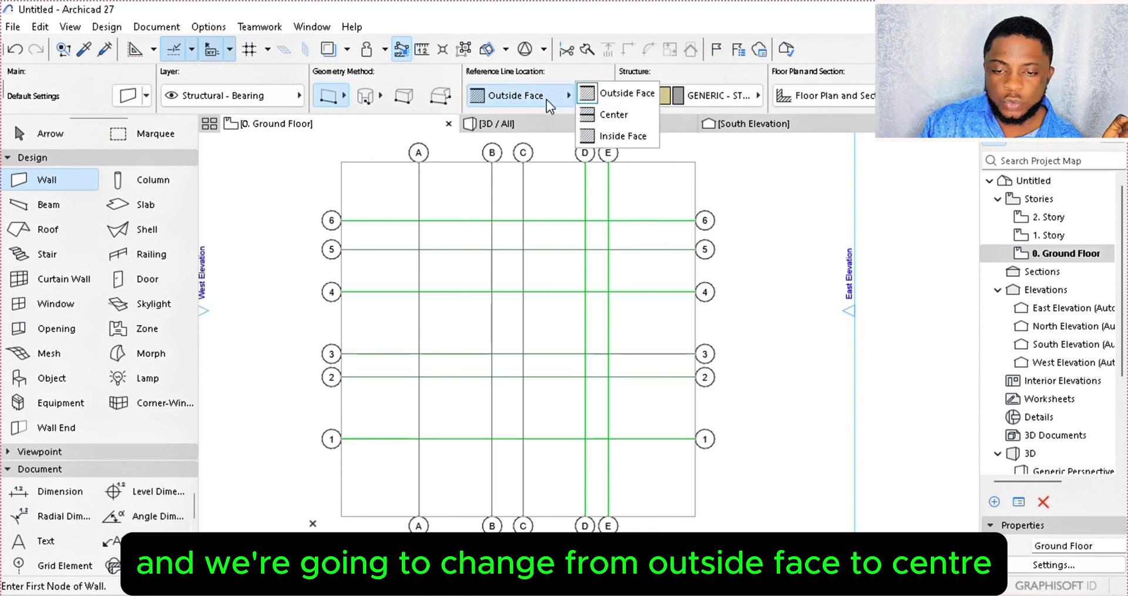
{"action": "left_click", "coordinate": [608, 114]}
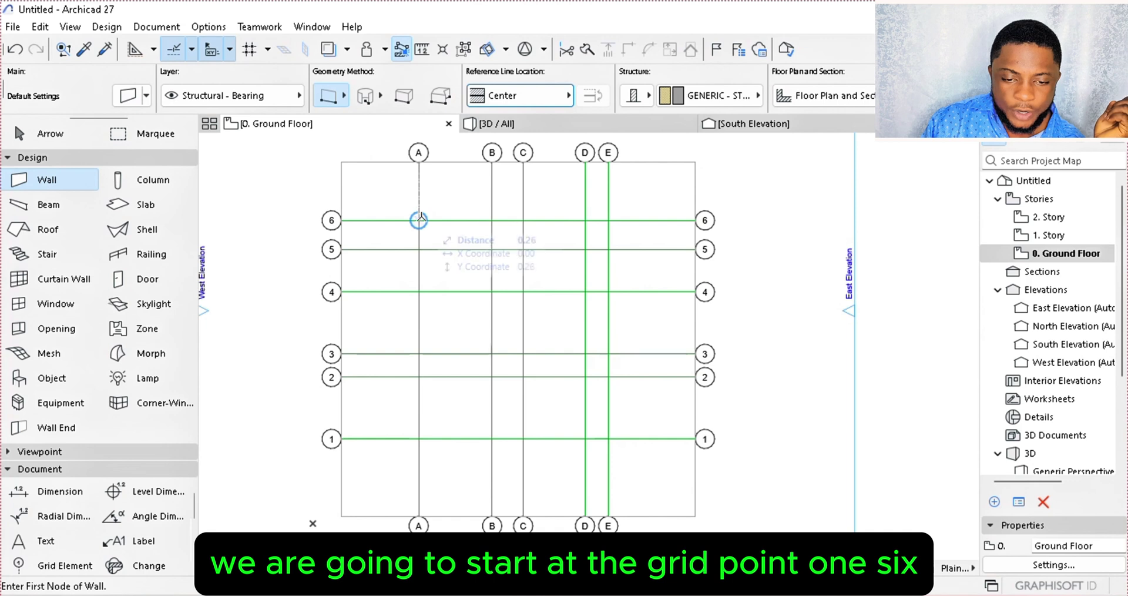
Draw the outer walls as a closed rectangle through grid intersections A6, E6, E1 and A1.
{"action": "left_click", "coordinate": [419, 220]}
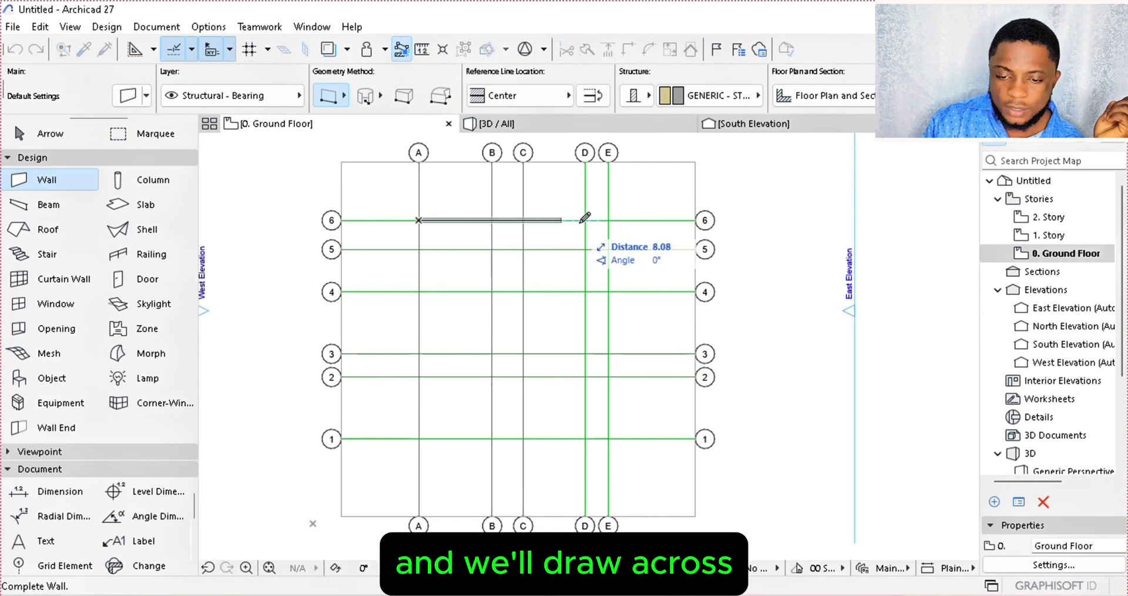
{"action": "left_click", "coordinate": [608, 220]}
{"action": "left_click", "coordinate": [608, 220]}
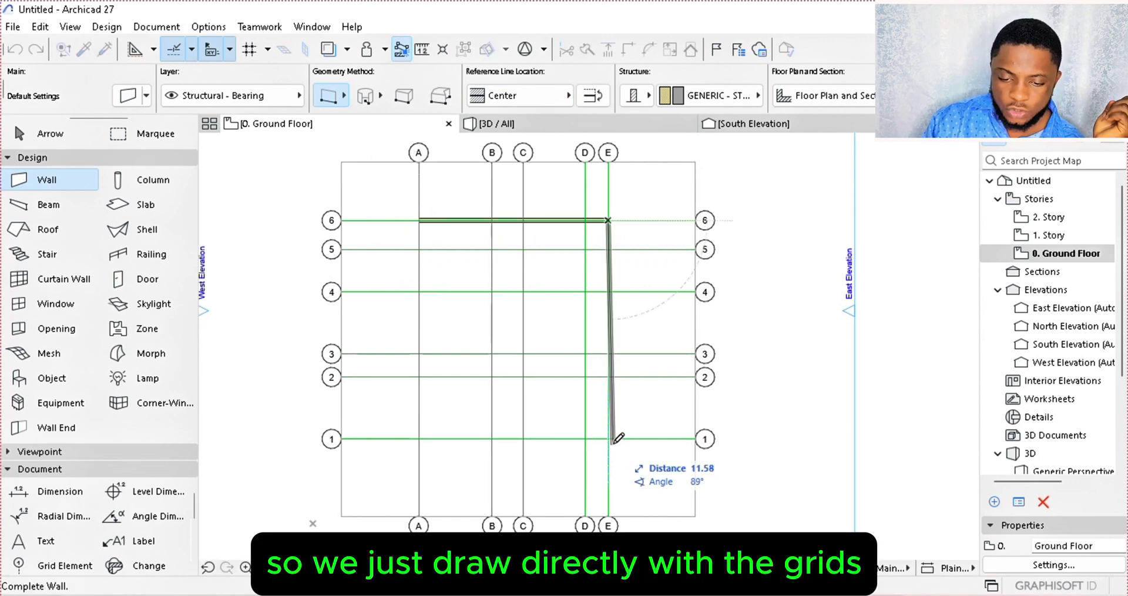
{"action": "left_click", "coordinate": [608, 438]}
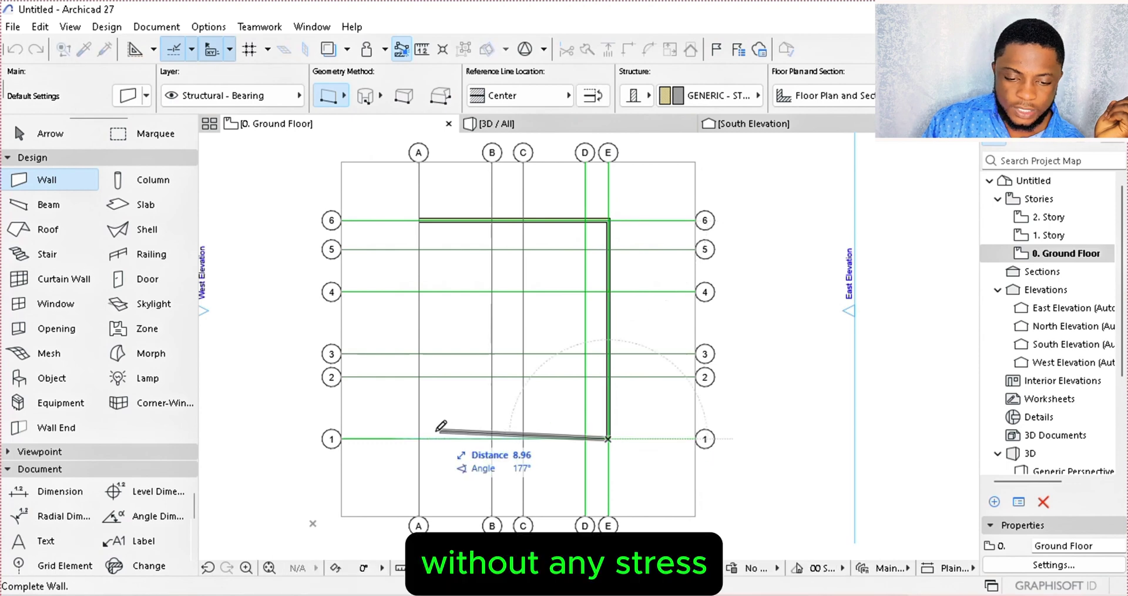
{"action": "double_click", "coordinate": [419, 439]}
{"action": "scroll", "coordinate": [422, 237], "scroll_direction": "up", "scroll_amount": 5}
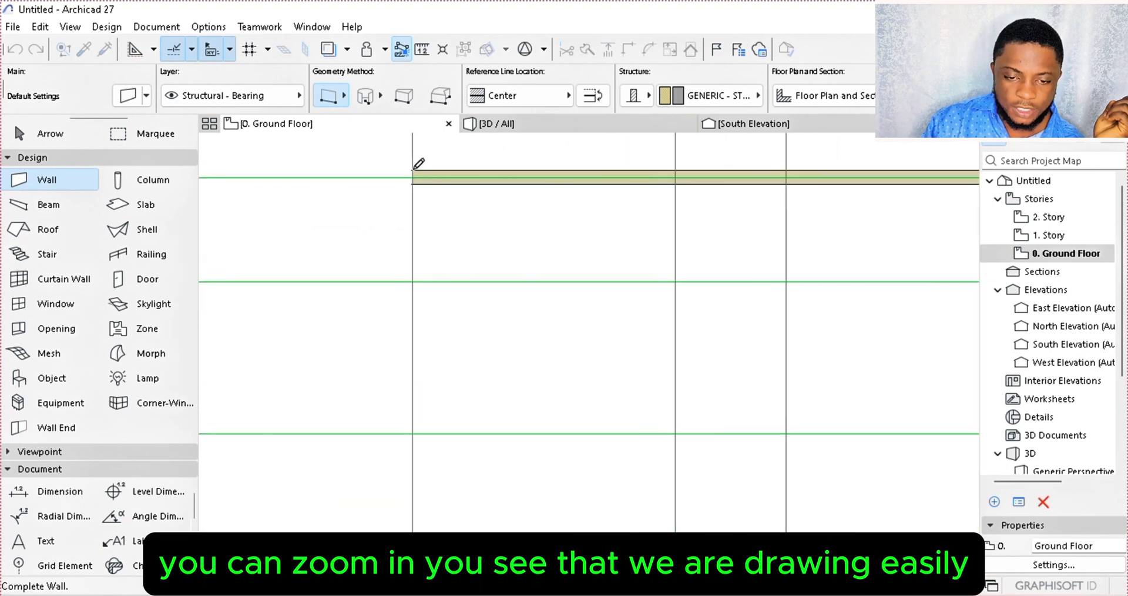
{"action": "scroll", "coordinate": [408, 191], "scroll_direction": "down", "scroll_amount": 5}
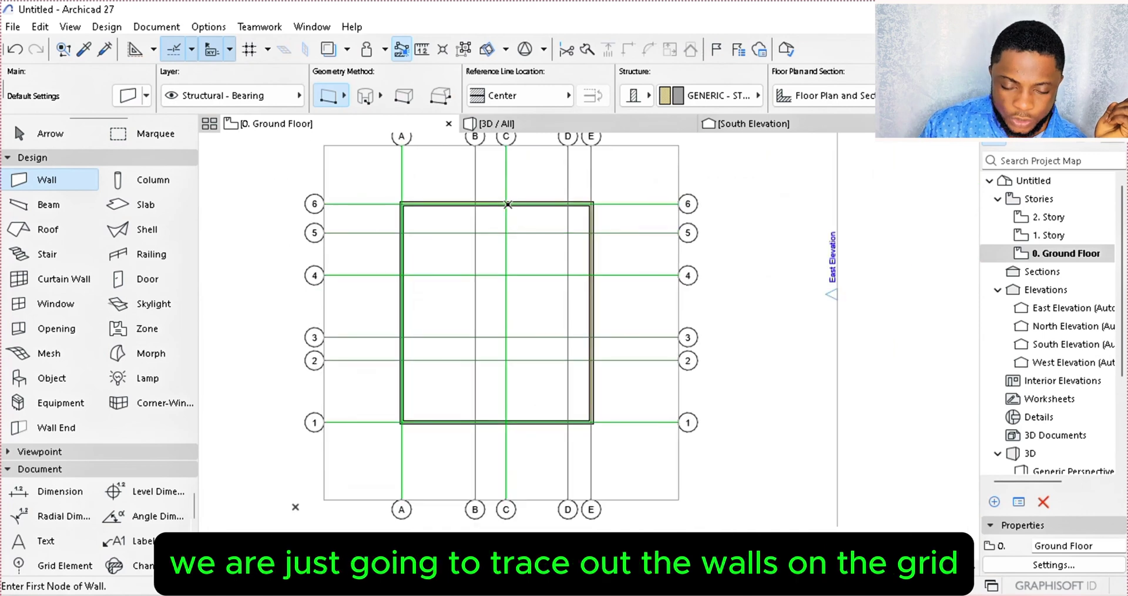
Draw interior vertical walls along grid lines C, B and D, spanning between grid lines 6 and 1.
{"action": "scroll", "coordinate": [504, 200], "scroll_direction": "up", "scroll_amount": 5}
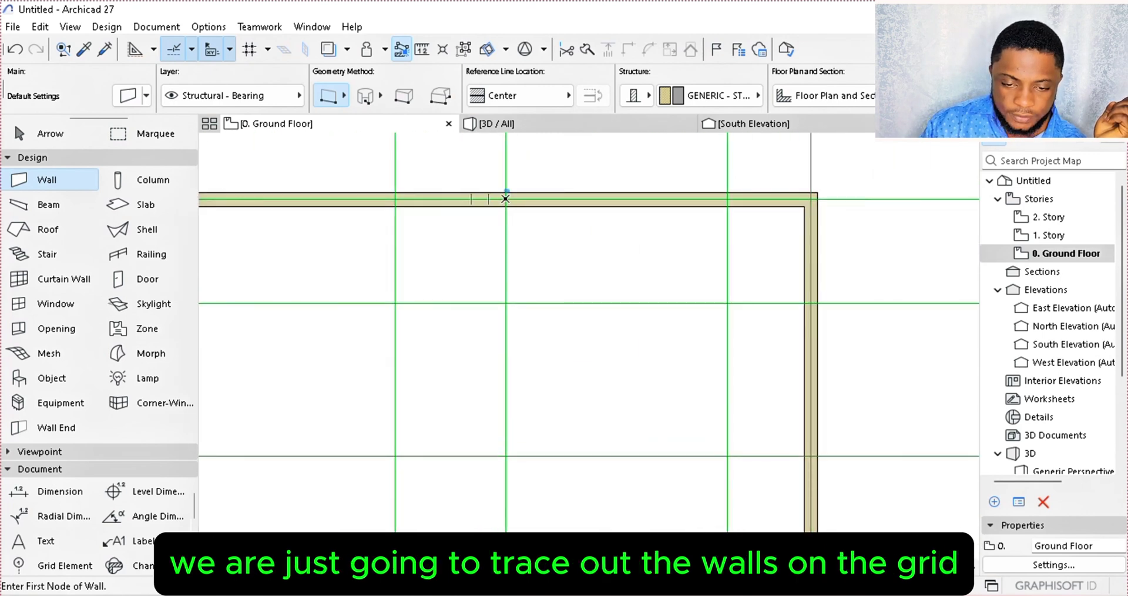
{"action": "left_click", "coordinate": [505, 199]}
{"action": "scroll", "coordinate": [509, 197], "scroll_direction": "down", "scroll_amount": 4}
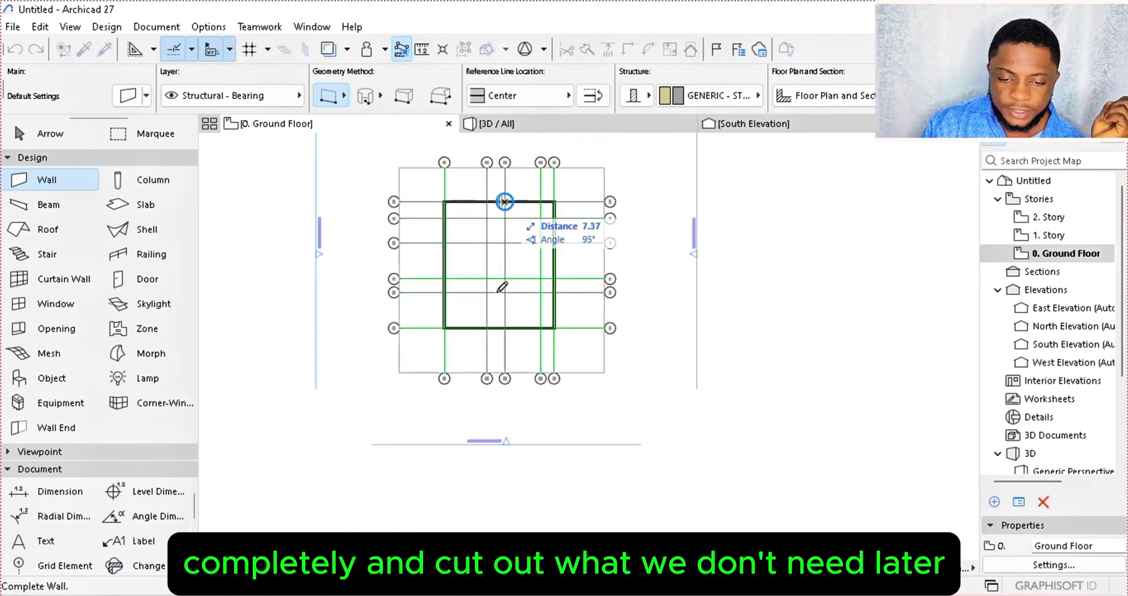
{"action": "scroll", "coordinate": [506, 329], "scroll_direction": "up", "scroll_amount": 4}
{"action": "left_click", "coordinate": [506, 353]}
{"action": "left_click", "coordinate": [414, 353]}
{"action": "scroll", "coordinate": [415, 353], "scroll_direction": "down", "scroll_amount": 6}
{"action": "scroll", "coordinate": [406, 219], "scroll_direction": "up", "scroll_amount": 6}
{"action": "left_click", "coordinate": [406, 219]}
{"action": "scroll", "coordinate": [407, 219], "scroll_direction": "down", "scroll_amount": 3}
{"action": "scroll", "coordinate": [581, 215], "scroll_direction": "up", "scroll_amount": 4}
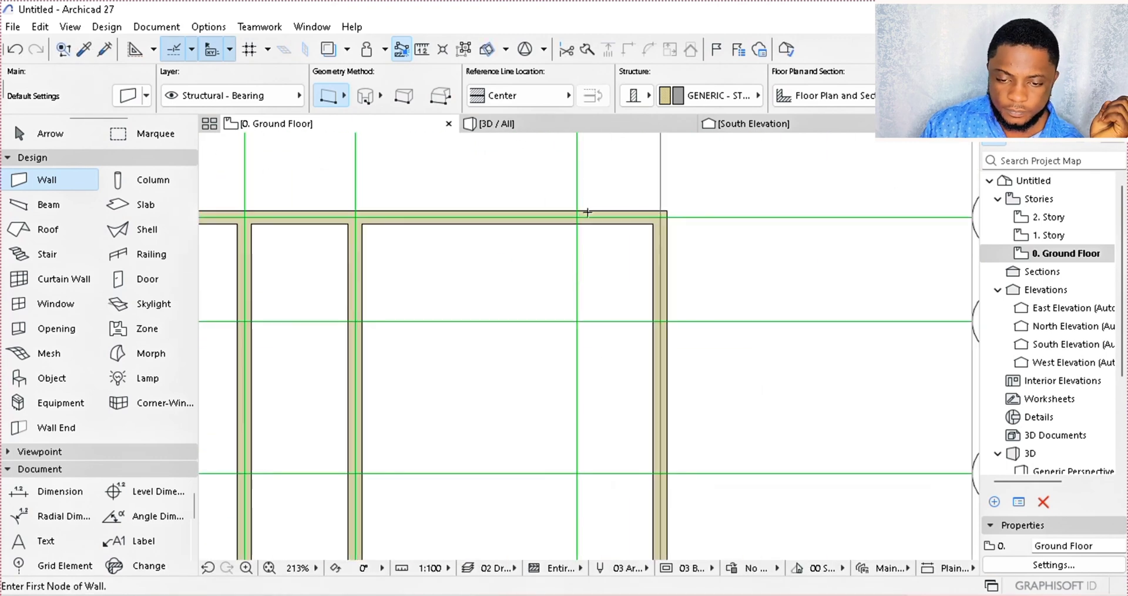
{"action": "left_click", "coordinate": [578, 215]}
{"action": "scroll", "coordinate": [579, 259], "scroll_direction": "down", "scroll_amount": 4}
{"action": "left_click", "coordinate": [592, 472]}
Draw horizontal walls along grid lines 2 and 3 from grid A to grid E.
{"action": "scroll", "coordinate": [591, 472], "scroll_direction": "down", "scroll_amount": 3}
{"action": "left_click", "coordinate": [331, 350]}
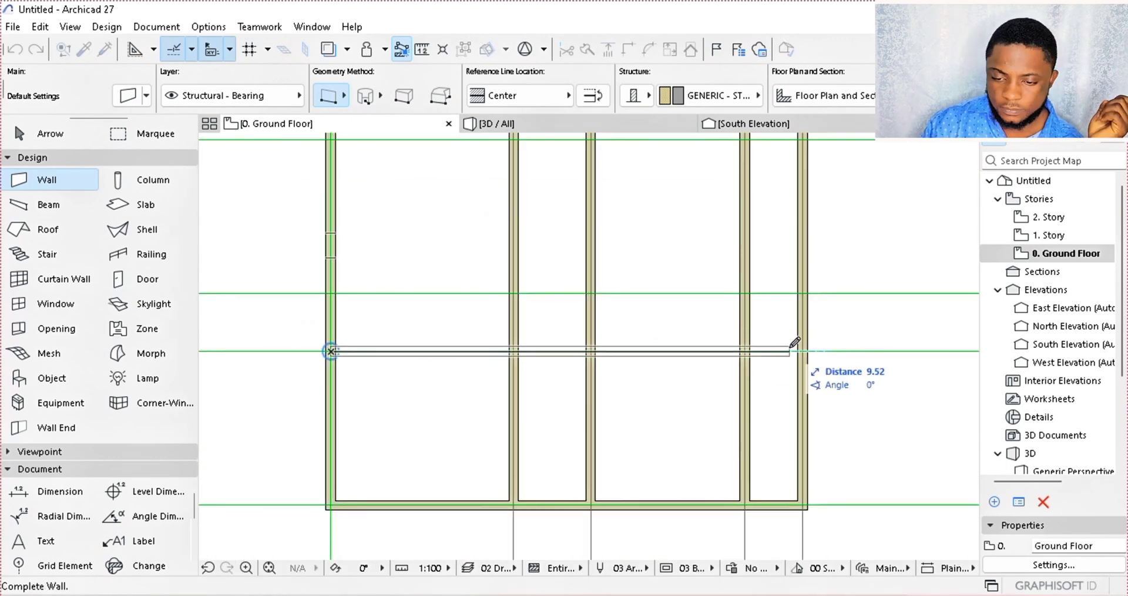
{"action": "left_click", "coordinate": [803, 351]}
{"action": "left_click", "coordinate": [331, 293]}
{"action": "left_click", "coordinate": [803, 294]}
Draw horizontal walls along grid lines 4 and 5 between the outer walls on grids A and E.
{"action": "scroll", "coordinate": [380, 309], "scroll_direction": "up", "scroll_amount": 4}
{"action": "left_click", "coordinate": [380, 310]}
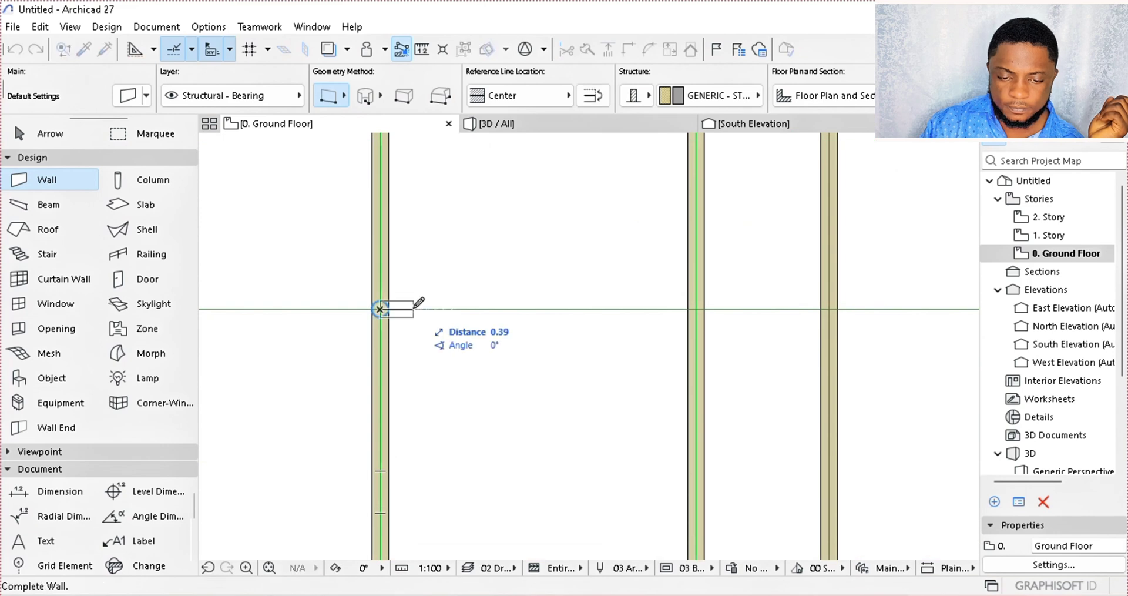
{"action": "scroll", "coordinate": [415, 307], "scroll_direction": "down", "scroll_amount": 4}
{"action": "scroll", "coordinate": [680, 292], "scroll_direction": "up", "scroll_amount": 4}
{"action": "left_click", "coordinate": [680, 292]}
{"action": "scroll", "coordinate": [679, 292], "scroll_direction": "down", "scroll_amount": 4}
{"action": "scroll", "coordinate": [306, 217], "scroll_direction": "up", "scroll_amount": 4}
{"action": "left_click", "coordinate": [308, 217]}
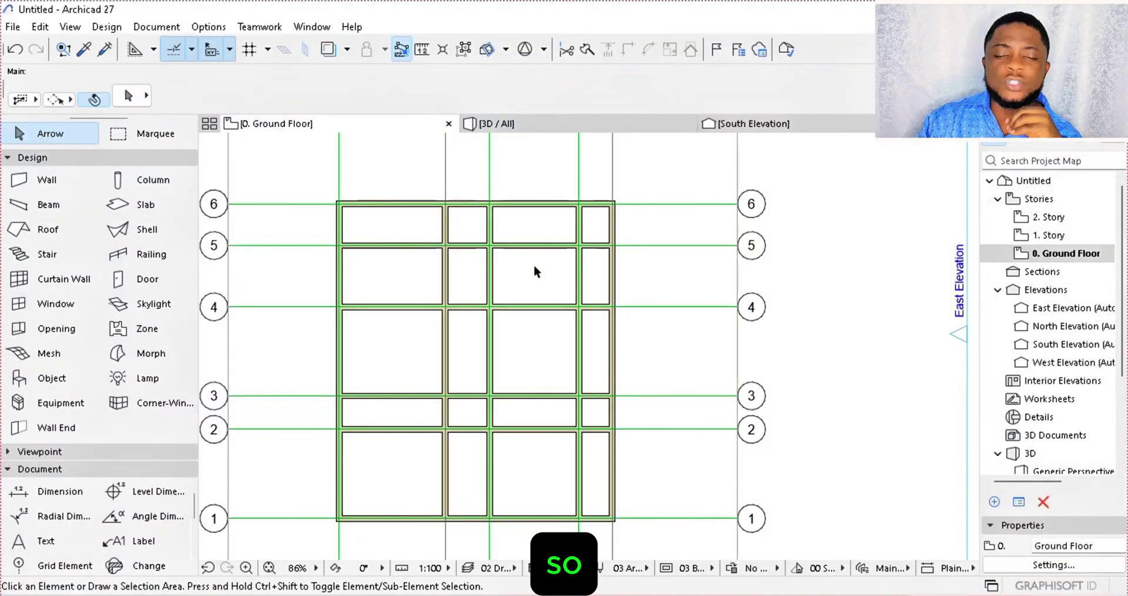
Trim away the wall on grid 4 between A and C and the wall on grid B between 3 and 5.
{"action": "scroll", "coordinate": [430, 288], "scroll_direction": "up", "scroll_amount": 7}
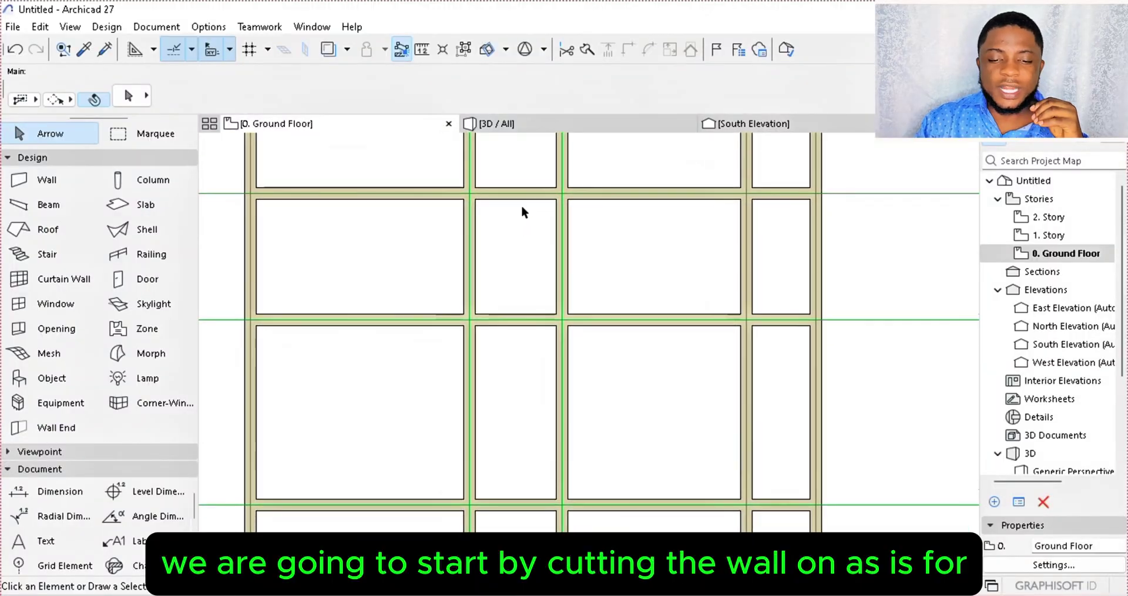
{"action": "scroll", "coordinate": [520, 206], "scroll_direction": "down", "scroll_amount": 4}
{"action": "scroll", "coordinate": [441, 285], "scroll_direction": "down", "scroll_amount": 1}
{"action": "scroll", "coordinate": [436, 287], "scroll_direction": "down", "scroll_amount": 1}
{"action": "scroll", "coordinate": [437, 287], "scroll_direction": "up", "scroll_amount": 1}
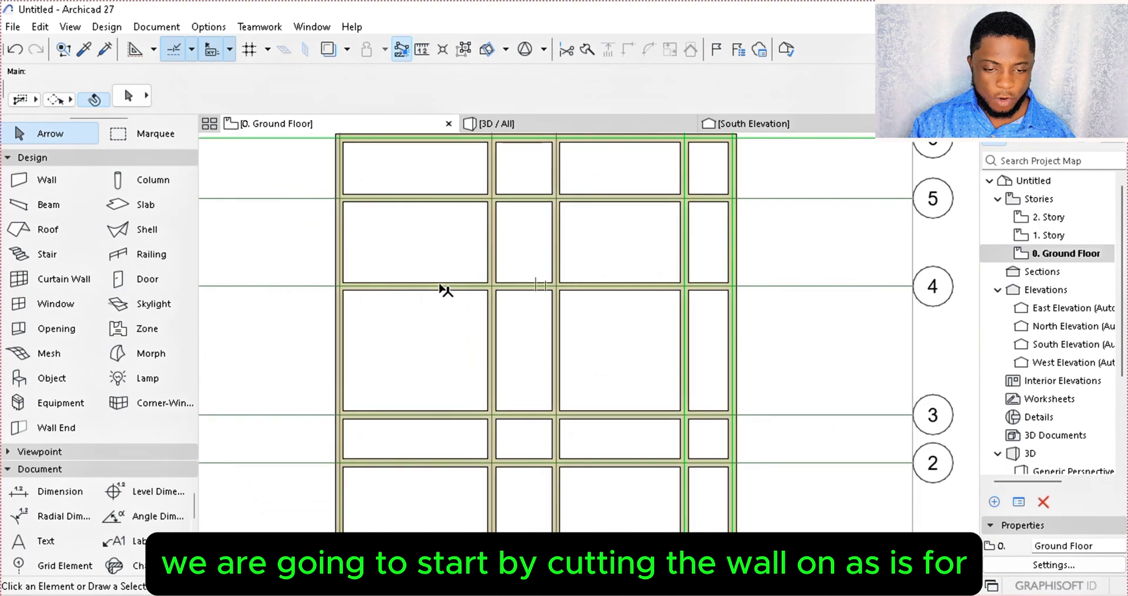
{"action": "left_click", "coordinate": [442, 287], "text": "ctrl"}
{"action": "scroll", "coordinate": [507, 235], "scroll_direction": "down", "scroll_amount": 2}
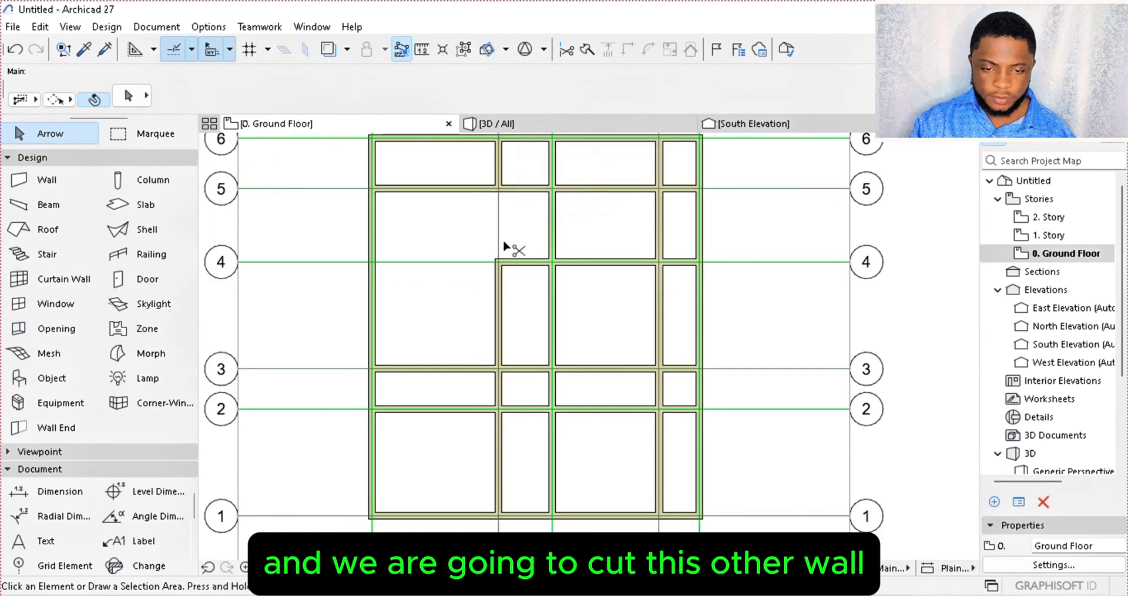
{"action": "left_click", "coordinate": [500, 271], "text": "ctrl"}
Trim the walls inside the area bounded by C, E, 4 and 6, and the wall on grid C between 3 and 4.
{"action": "scroll", "coordinate": [505, 282], "scroll_direction": "down", "scroll_amount": 1}
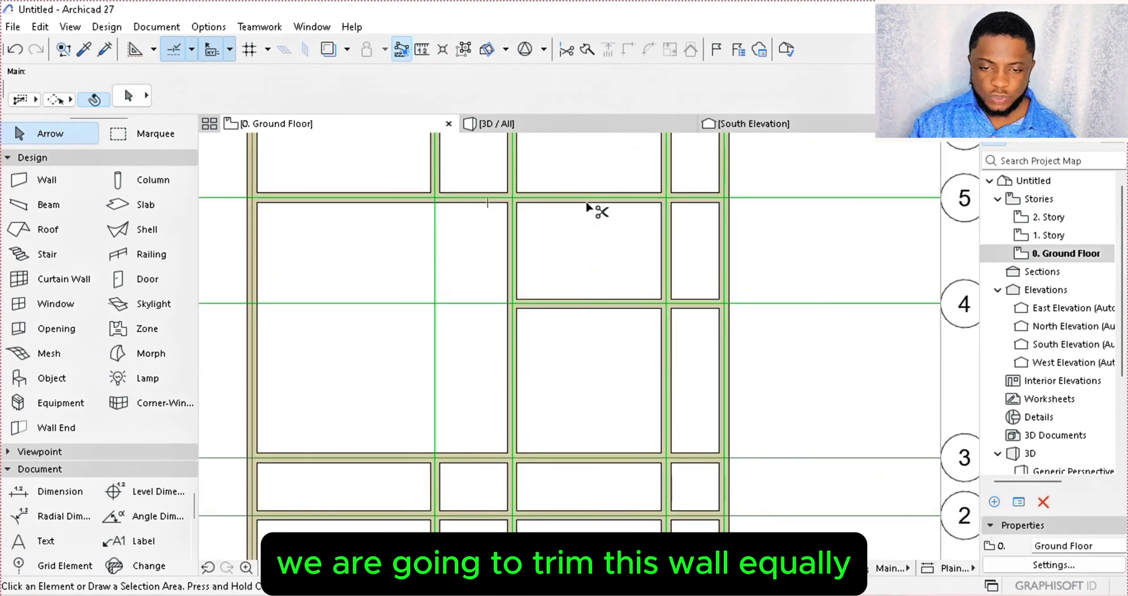
{"action": "left_click", "coordinate": [587, 204], "text": "ctrl"}
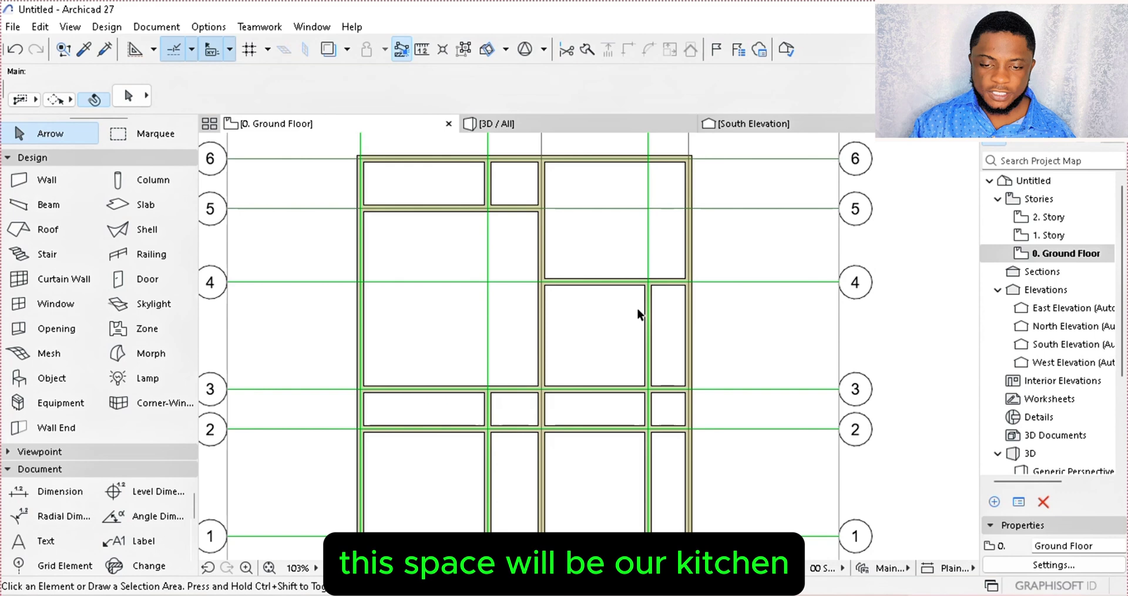
{"action": "left_click", "coordinate": [541, 350], "text": "ctrl"}
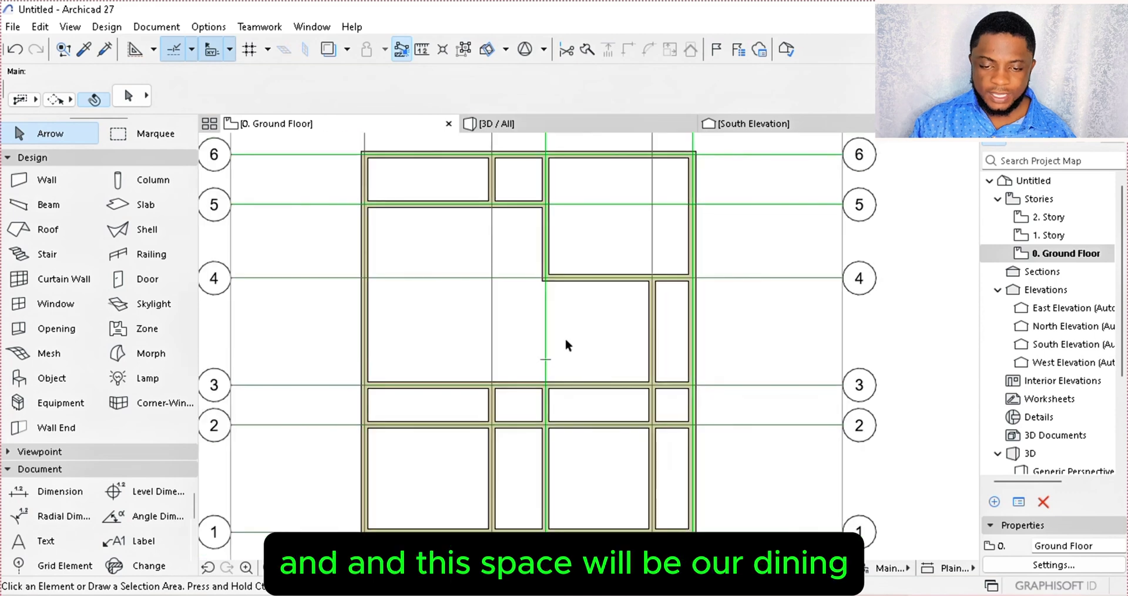
Trim the grid 2 walls between A and B and between C and E, plus the grid D wall between 1 and 3.
{"action": "scroll", "coordinate": [466, 398], "scroll_direction": "down", "scroll_amount": 2}
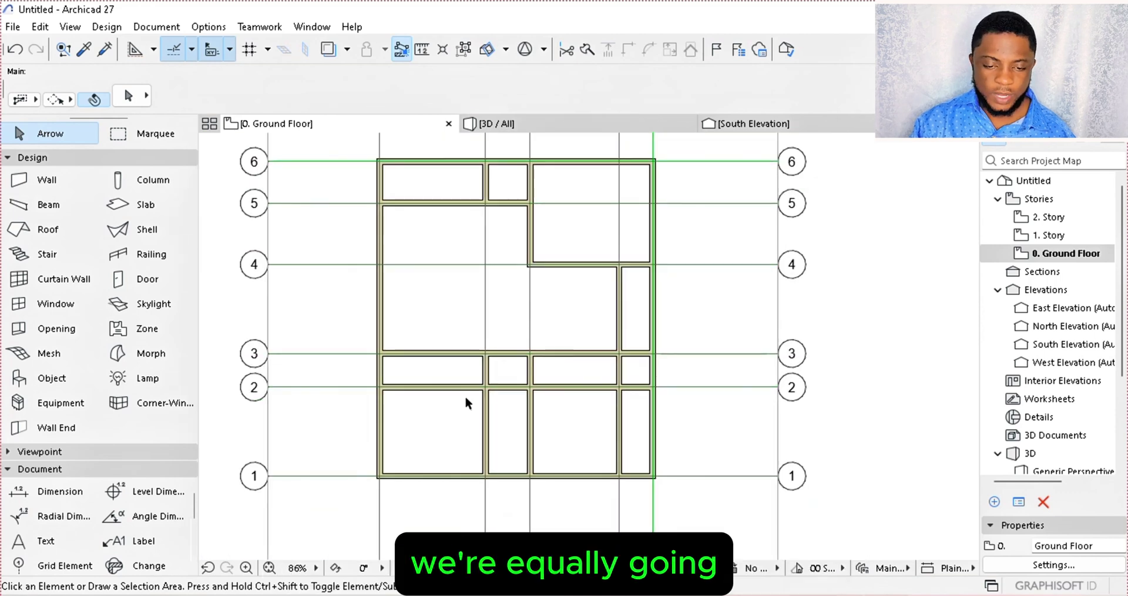
{"action": "scroll", "coordinate": [466, 396], "scroll_direction": "up", "scroll_amount": 2}
{"action": "left_click", "coordinate": [462, 387], "text": "ctrl"}
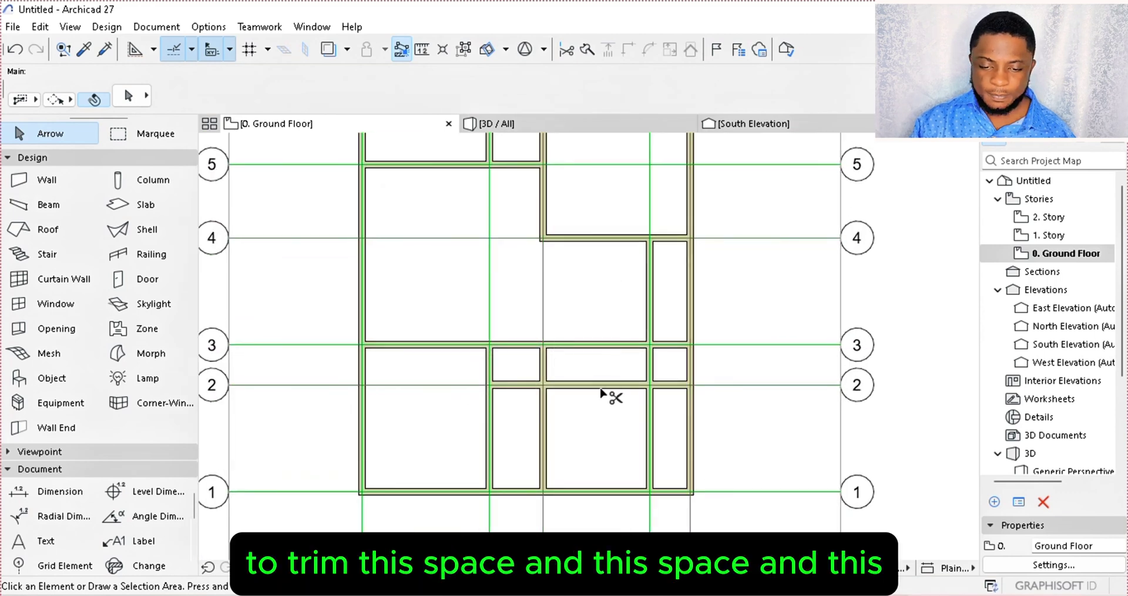
{"action": "left_click", "coordinate": [656, 400], "text": "ctrl"}
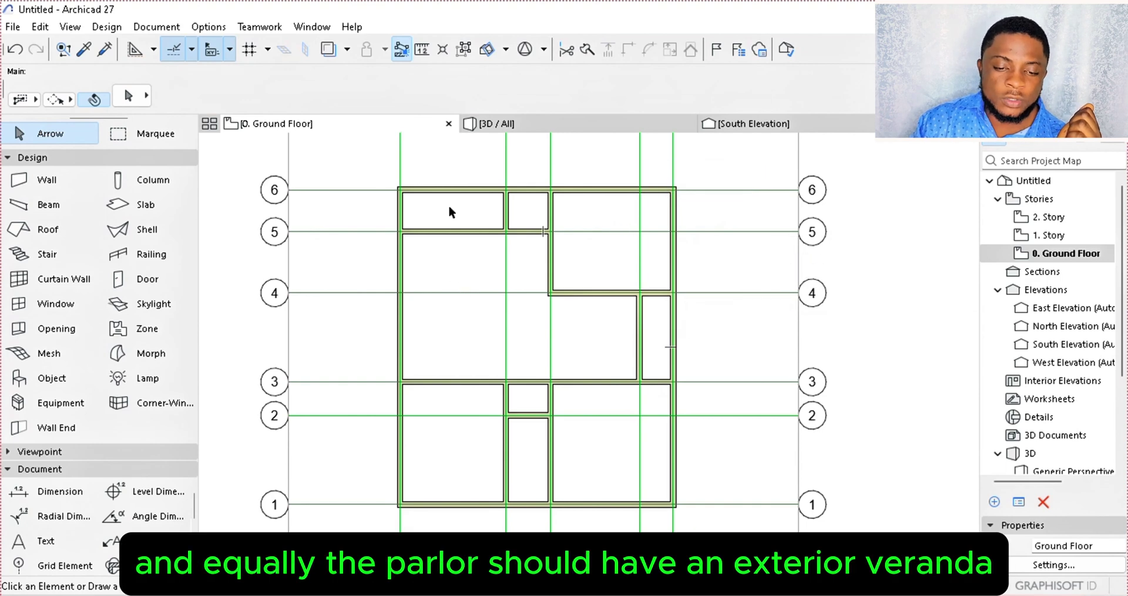
Label the large room between grids 3 and 5 with the text PALOUR and shift the label slightly to the left.
{"action": "scroll", "coordinate": [456, 204], "scroll_direction": "down", "scroll_amount": 3}
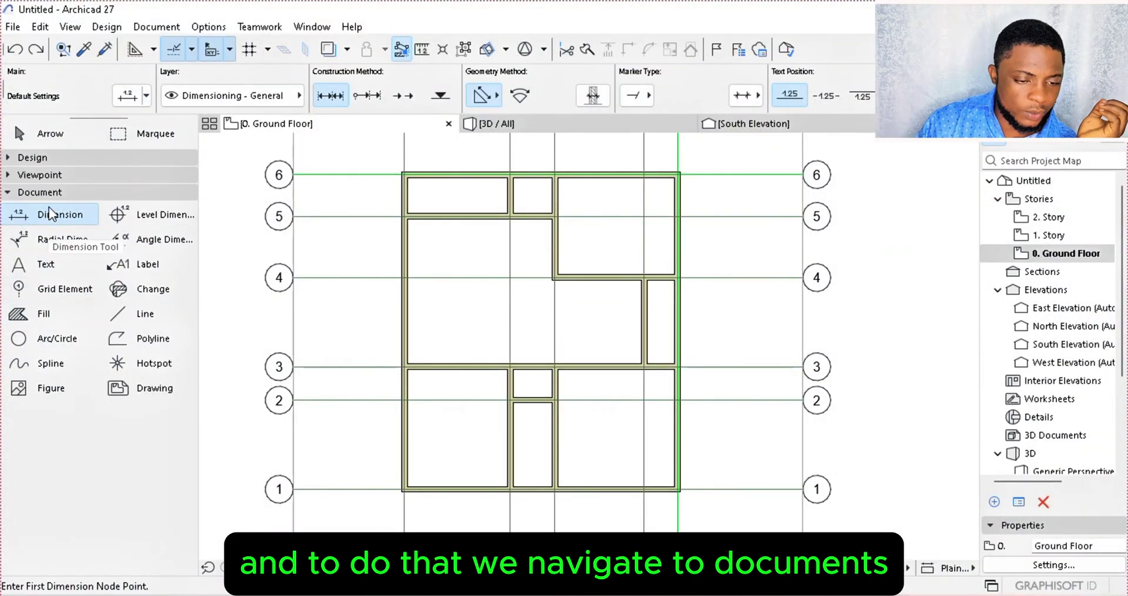
{"action": "left_click", "coordinate": [47, 196]}
{"action": "left_click", "coordinate": [47, 196]}
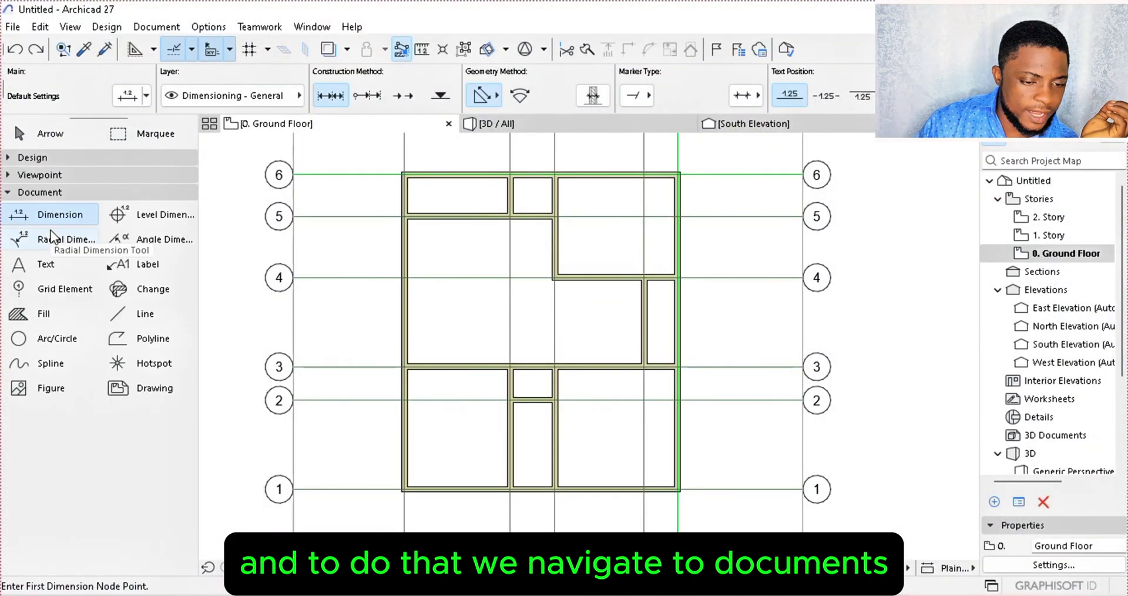
{"action": "left_click", "coordinate": [45, 265]}
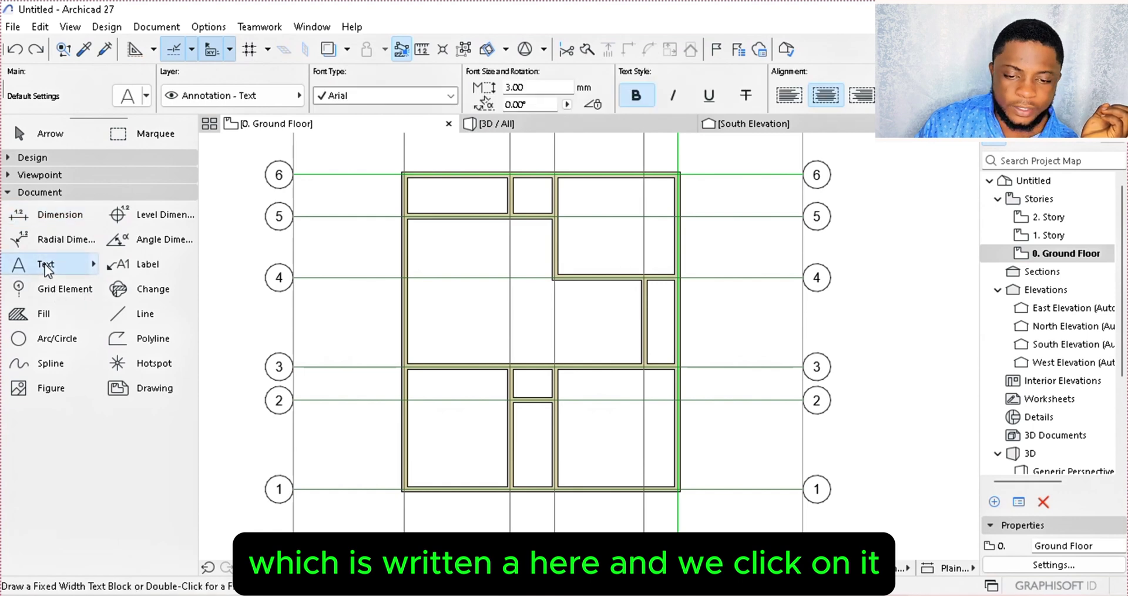
{"action": "scroll", "coordinate": [423, 308], "scroll_direction": "down", "scroll_amount": 2}
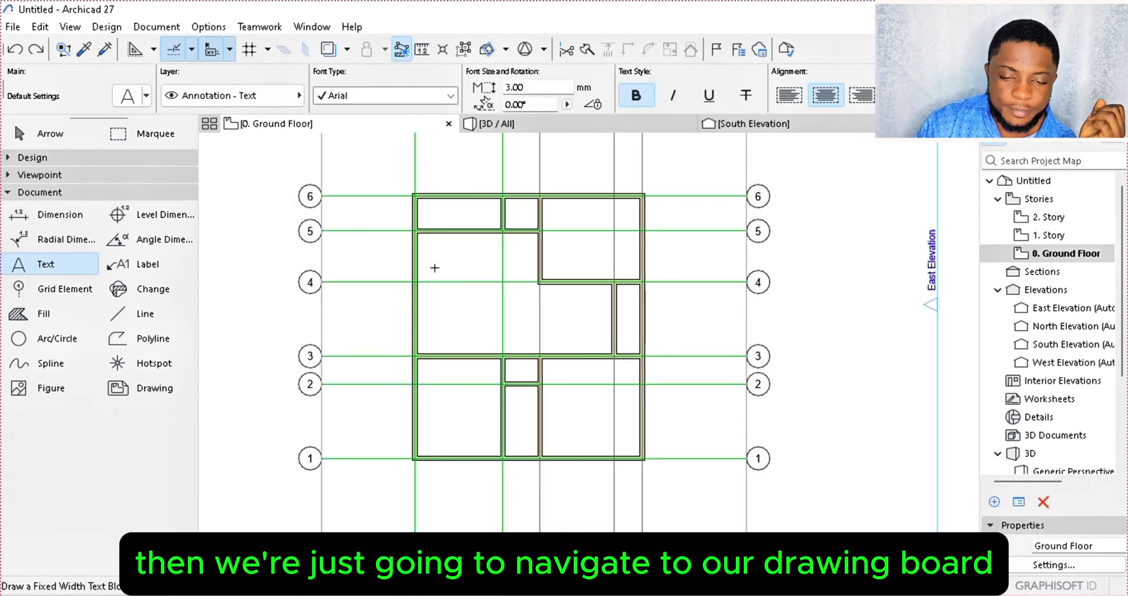
{"action": "left_click", "coordinate": [445, 291]}
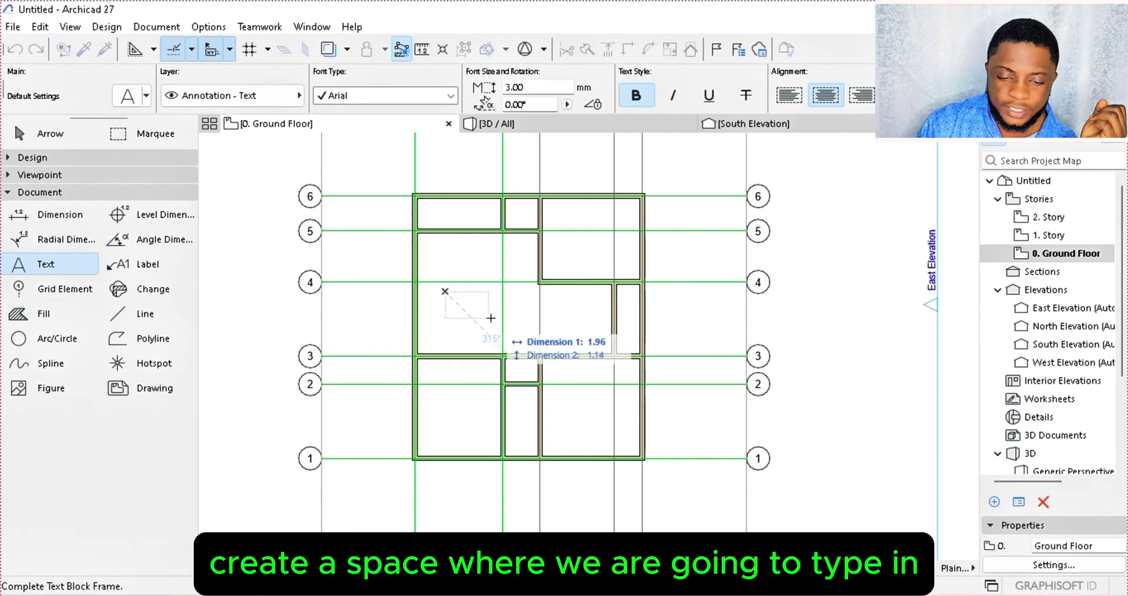
{"action": "left_click", "coordinate": [532, 321]}
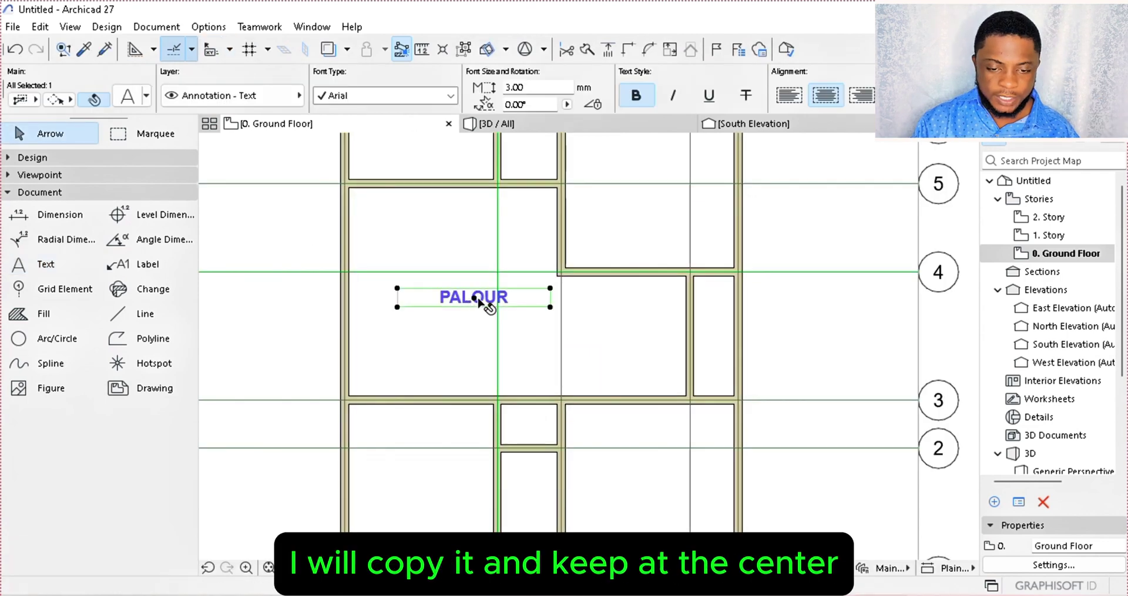
{"action": "left_click_drag", "start_coordinate": [477, 300], "coordinate": [433, 297]}
{"action": "right_click", "coordinate": [355, 228]}
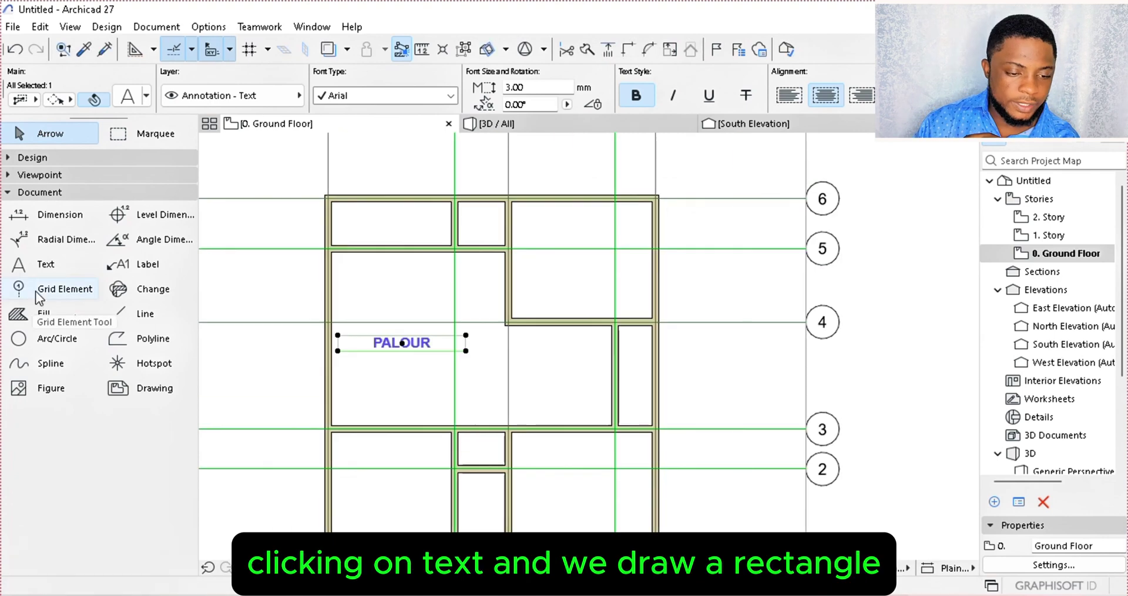
Label the room between grids 4 and 6 with the text KITCHEN and the space beside PALOUR with DINNING.
{"action": "left_click", "coordinate": [43, 274]}
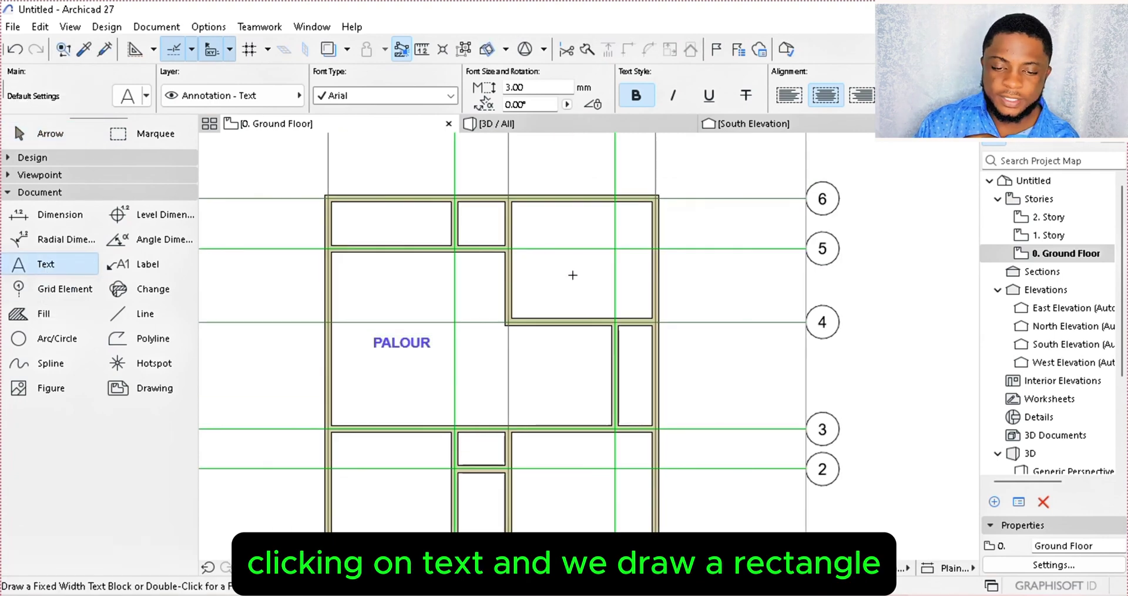
{"action": "left_click", "coordinate": [517, 262]}
{"action": "left_click", "coordinate": [611, 288]}
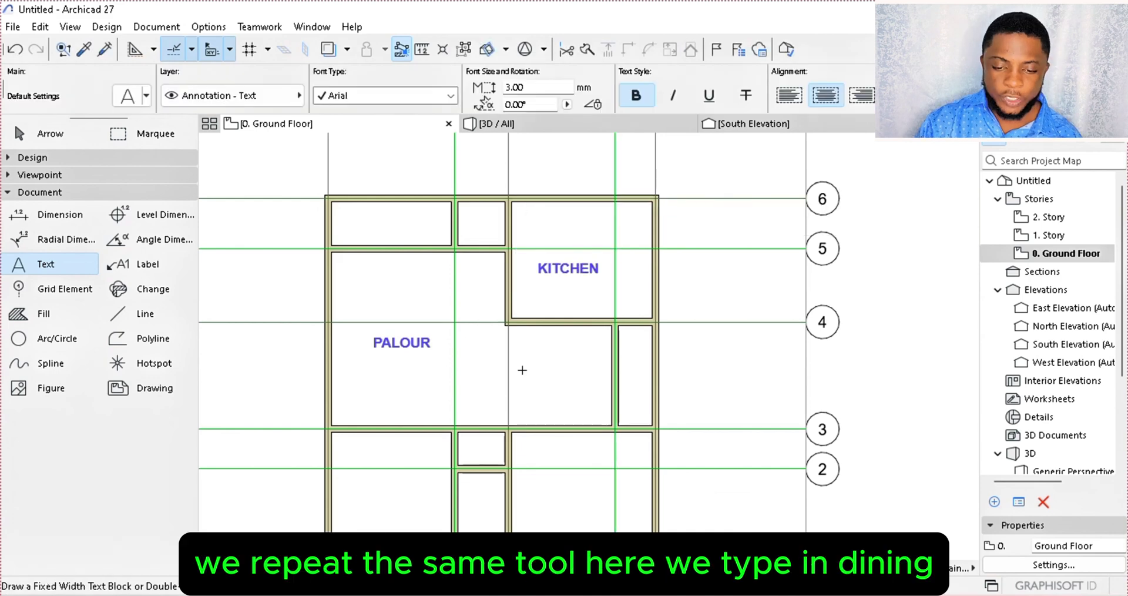
{"action": "left_click", "coordinate": [520, 369]}
{"action": "left_click", "coordinate": [584, 389]}
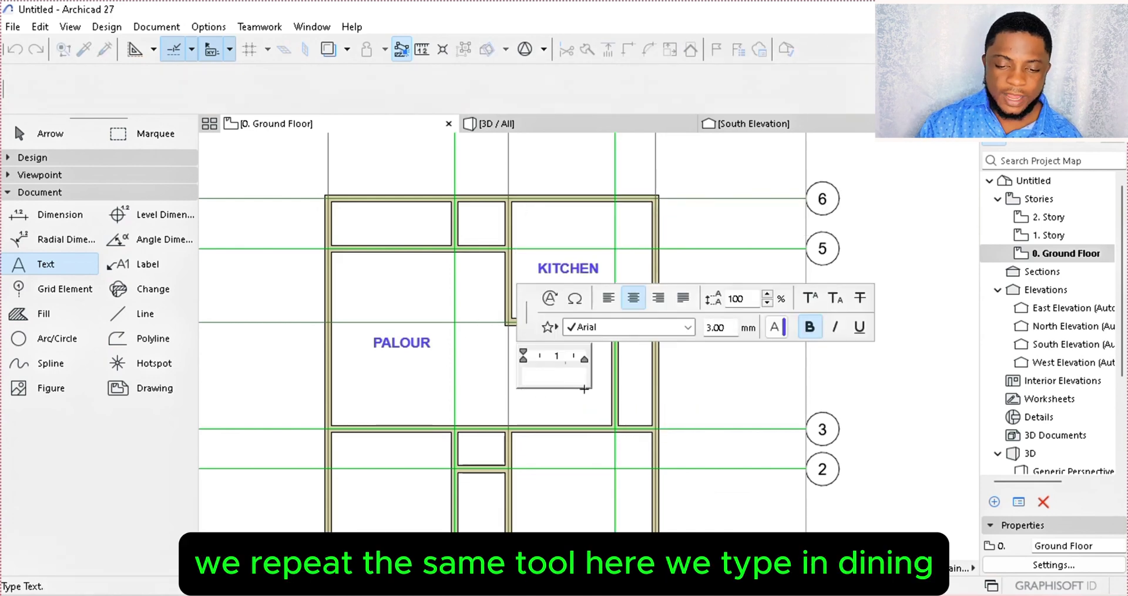
Label the two large rooms between grids 1 and 3 with the texts Boys Room and Girl's Room.
{"action": "left_click", "coordinate": [341, 392]}
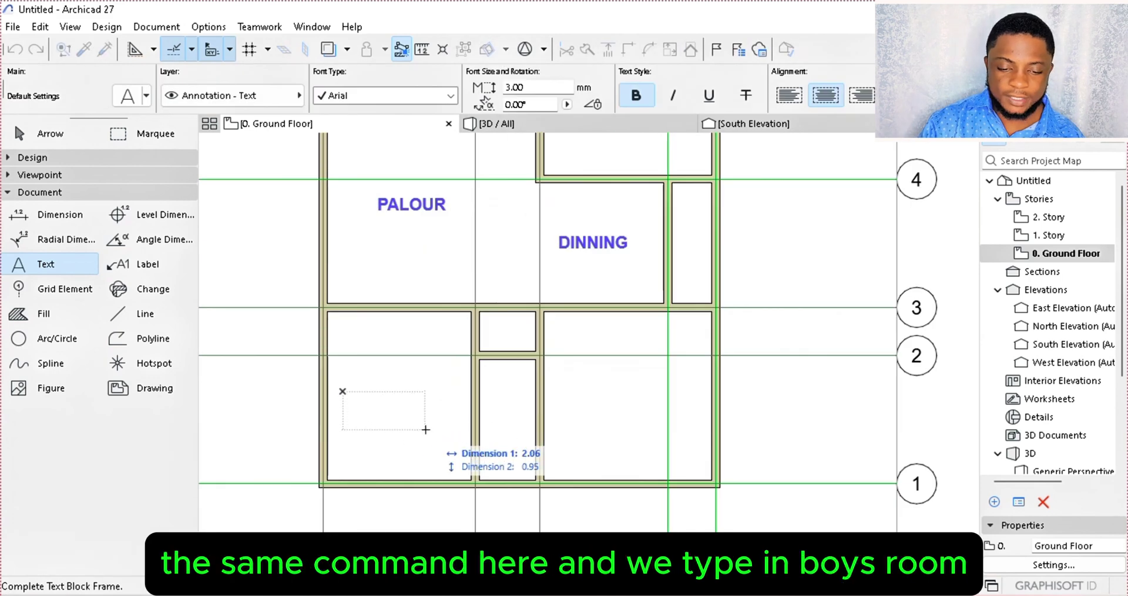
{"action": "left_click", "coordinate": [432, 421]}
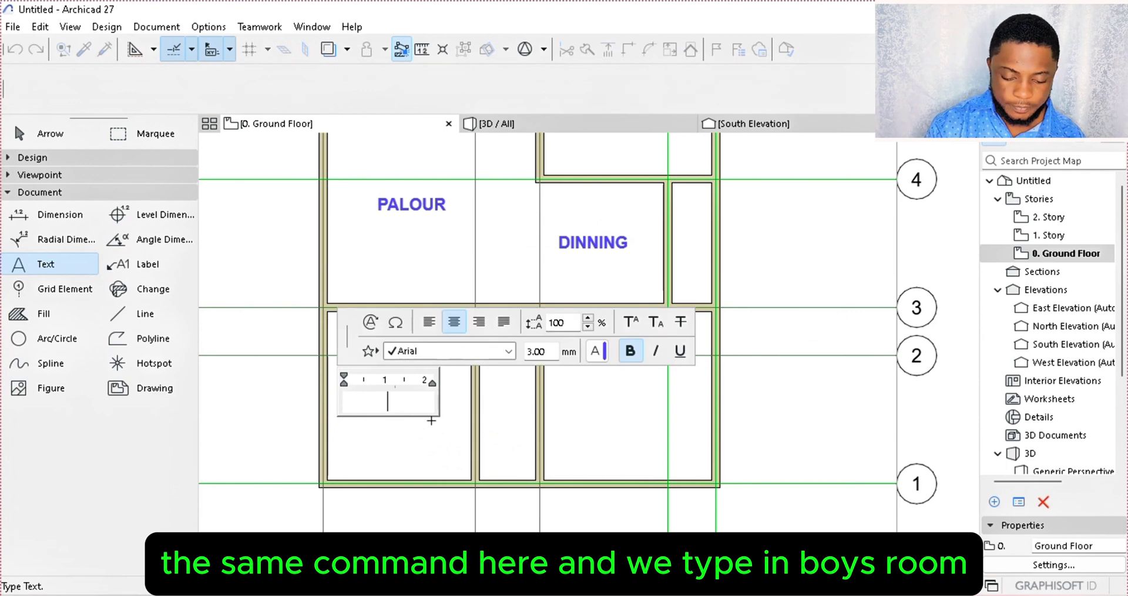
{"action": "left_click", "coordinate": [491, 353]}
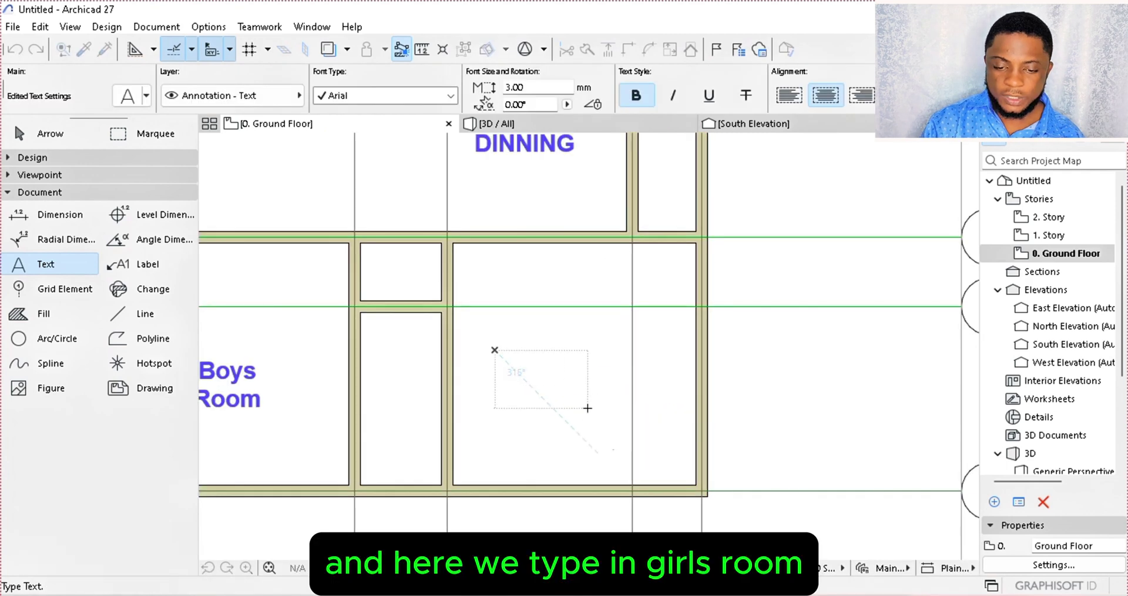
{"action": "left_click", "coordinate": [588, 408]}
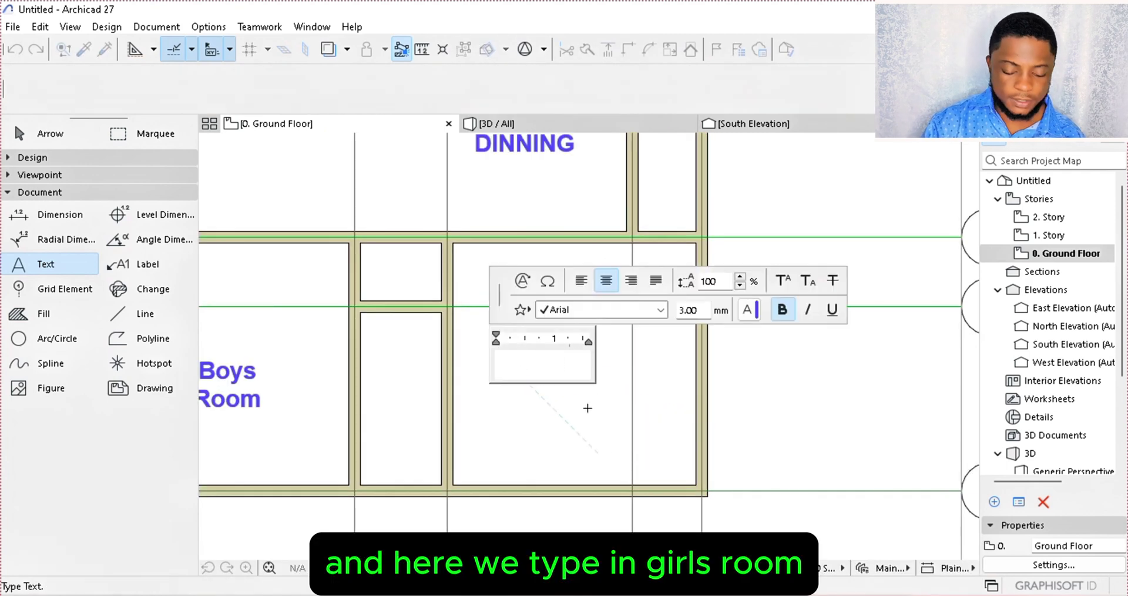
{"action": "type", "text": "Girl's Room"}
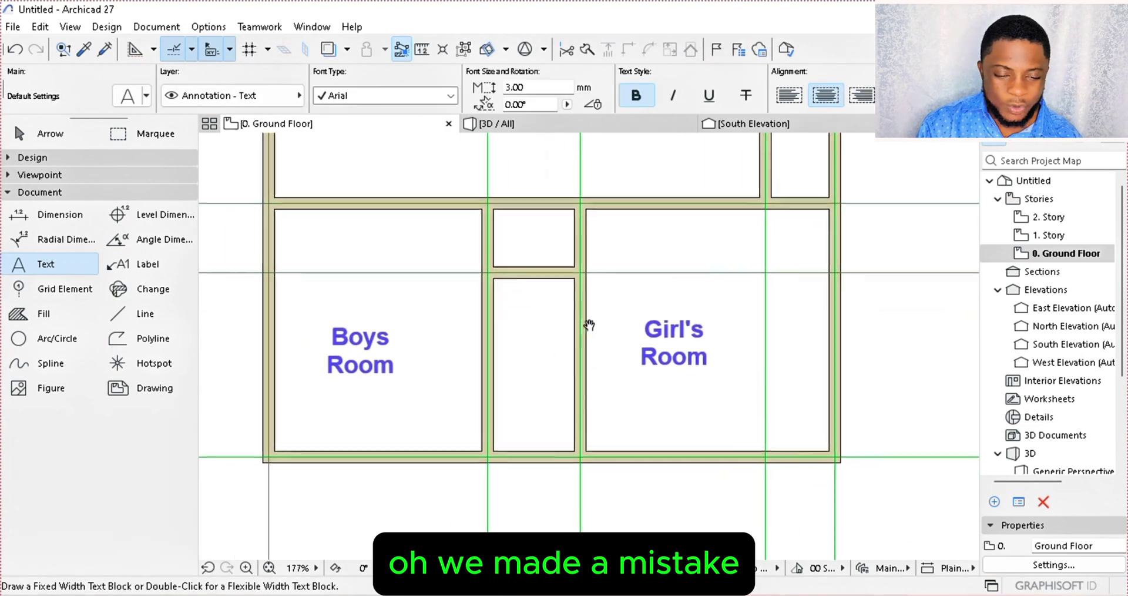
Add the missing apostrophe to the Boys Room label so it reads Boy's Room.
{"action": "scroll", "coordinate": [586, 322], "scroll_direction": "left", "scroll_amount": 3}
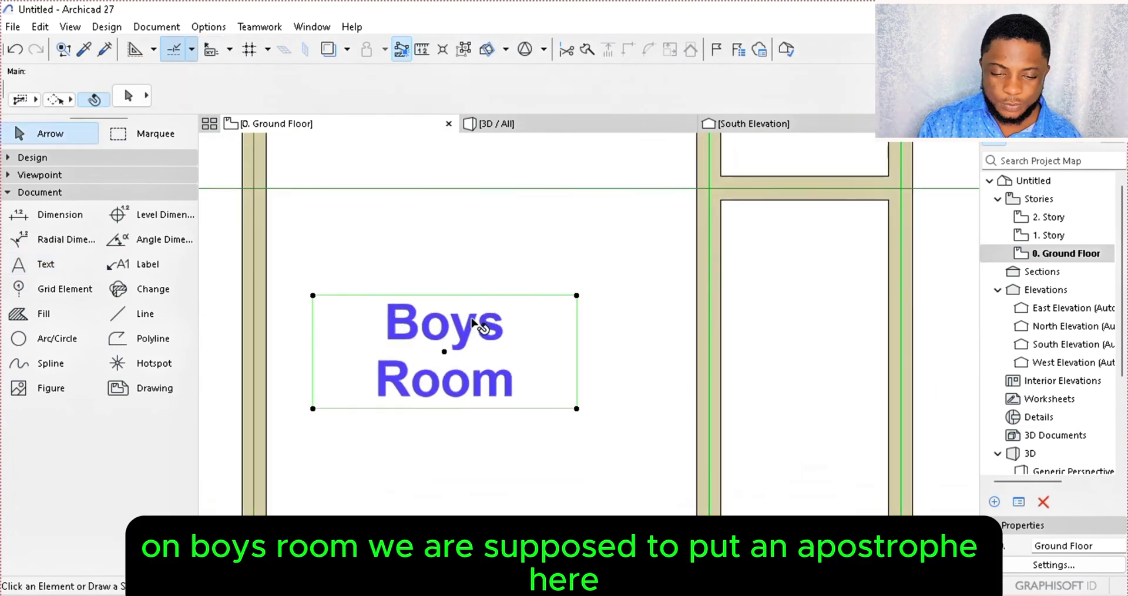
{"action": "double_click", "coordinate": [472, 319]}
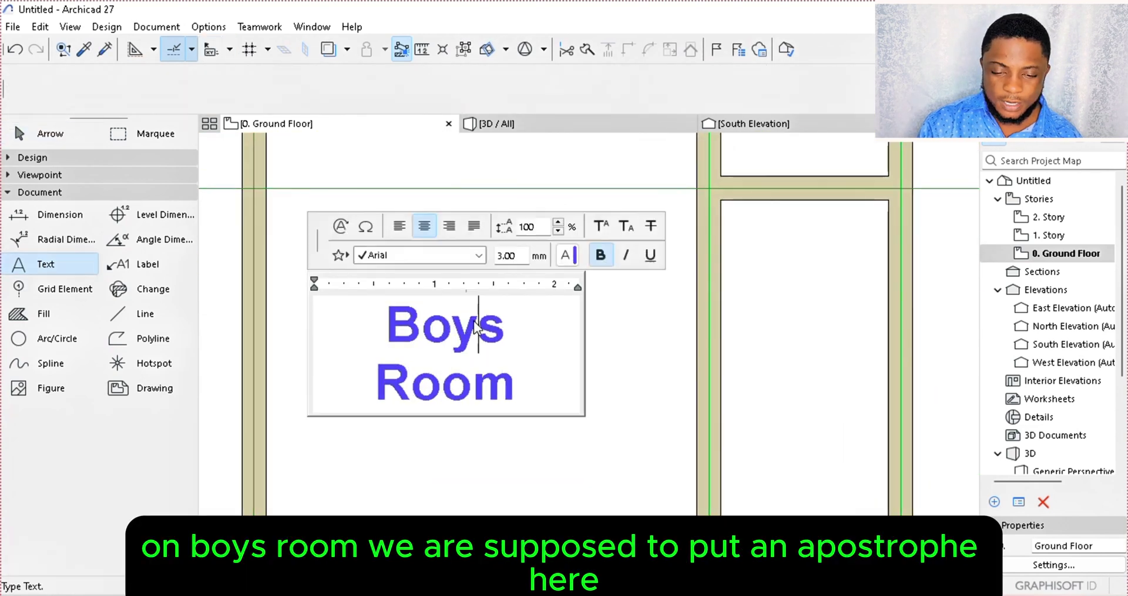
{"action": "type", "text": "'"}
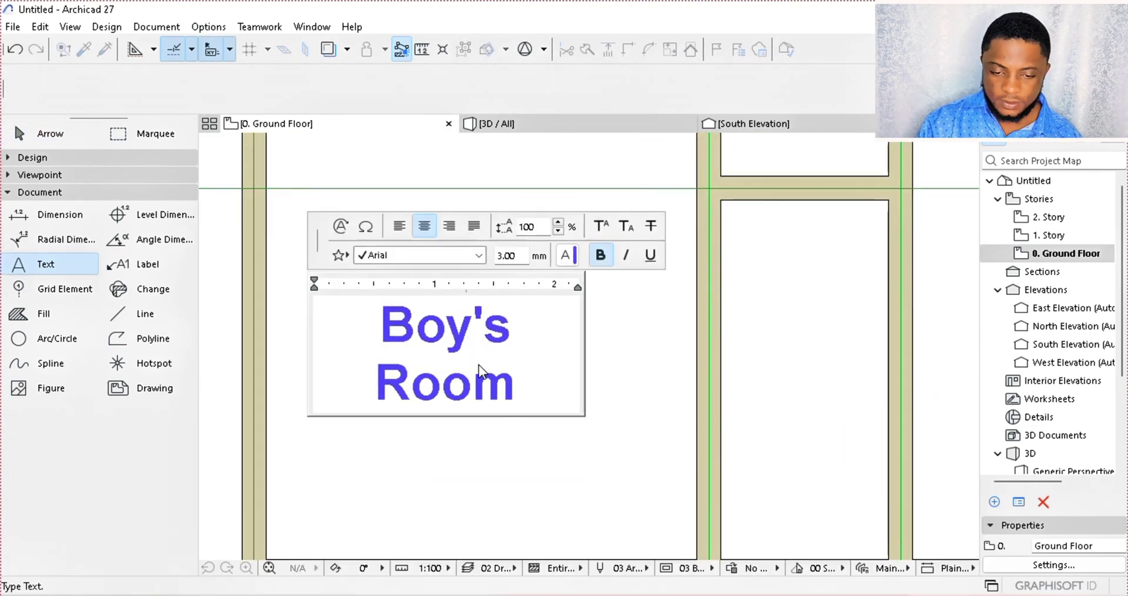
Label the narrow room between Boy's Room and Girl's Room as WC and the room above PALOUR as BALCONY.
{"action": "left_click", "coordinate": [588, 360]}
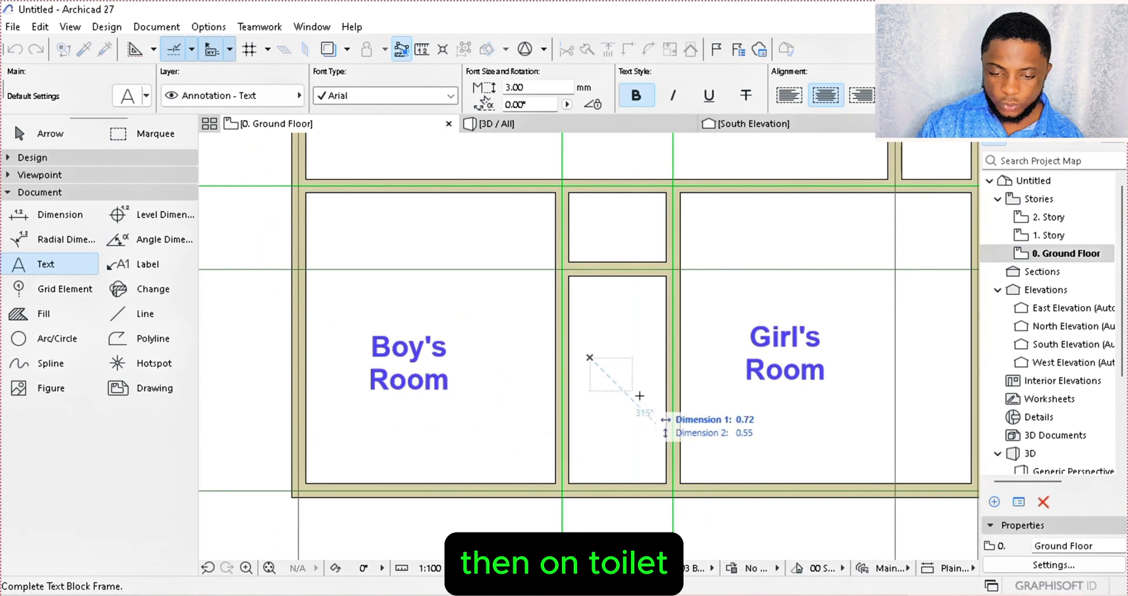
{"action": "left_click", "coordinate": [651, 406]}
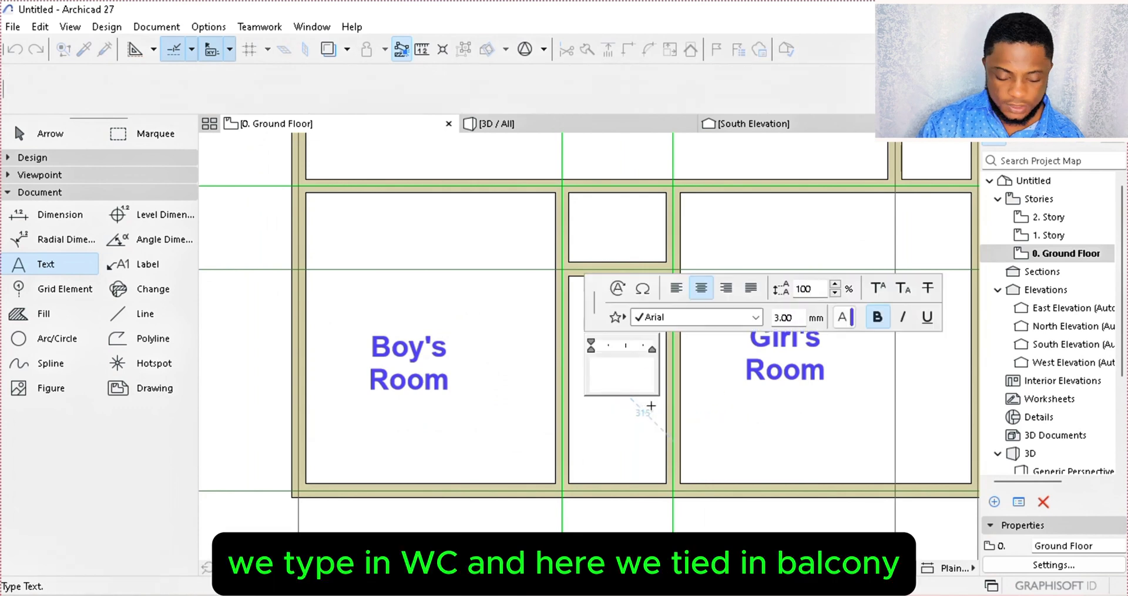
{"action": "left_click", "coordinate": [456, 171]}
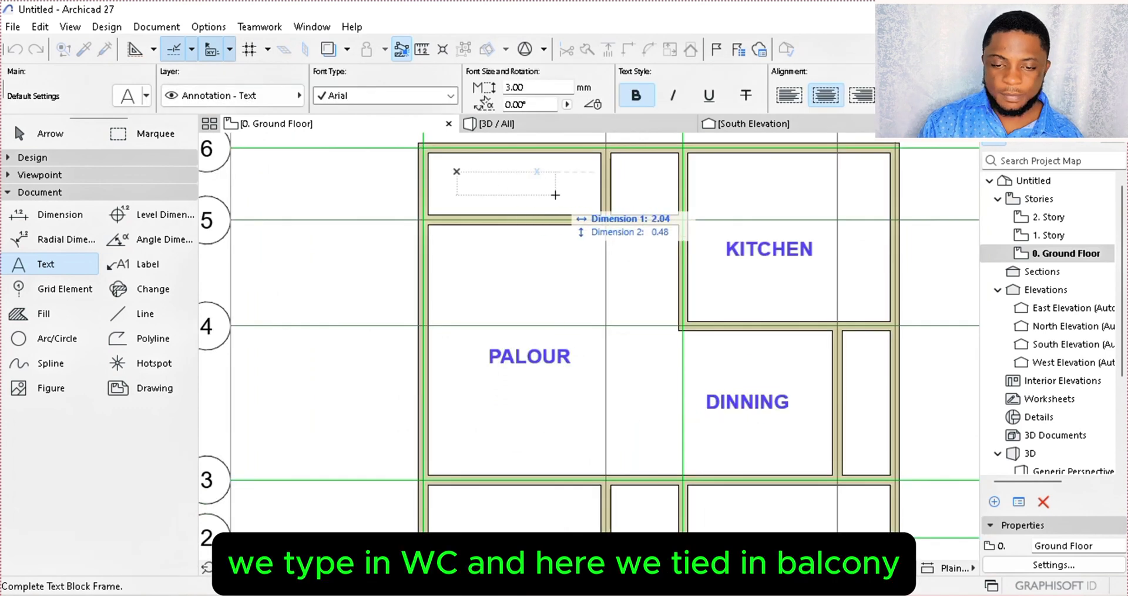
{"action": "left_click", "coordinate": [556, 195]}
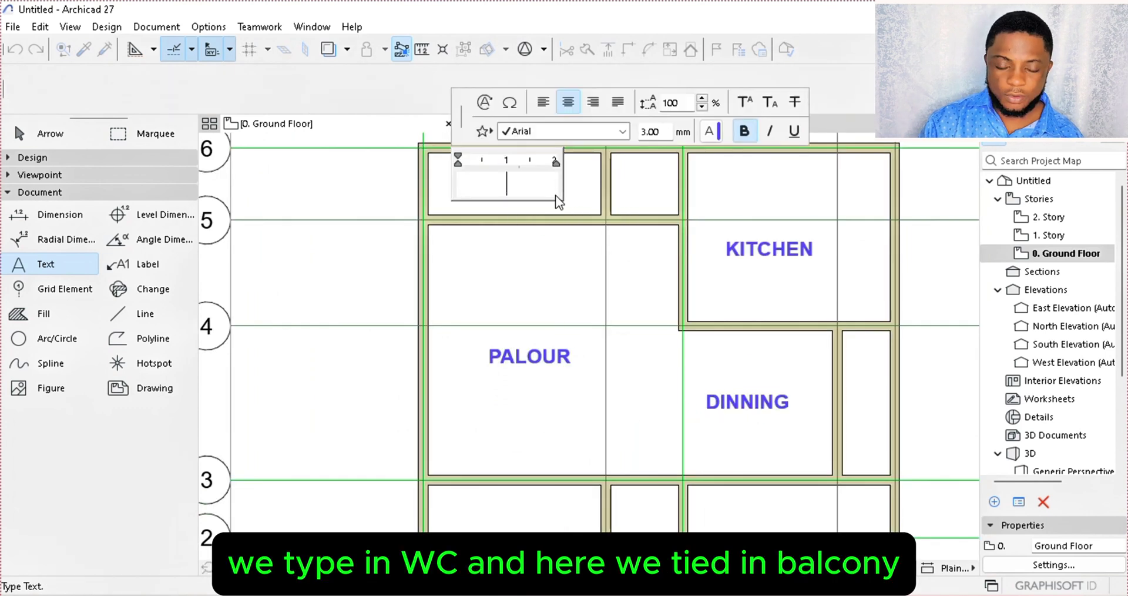
{"action": "type", "text": "BALCONY"}
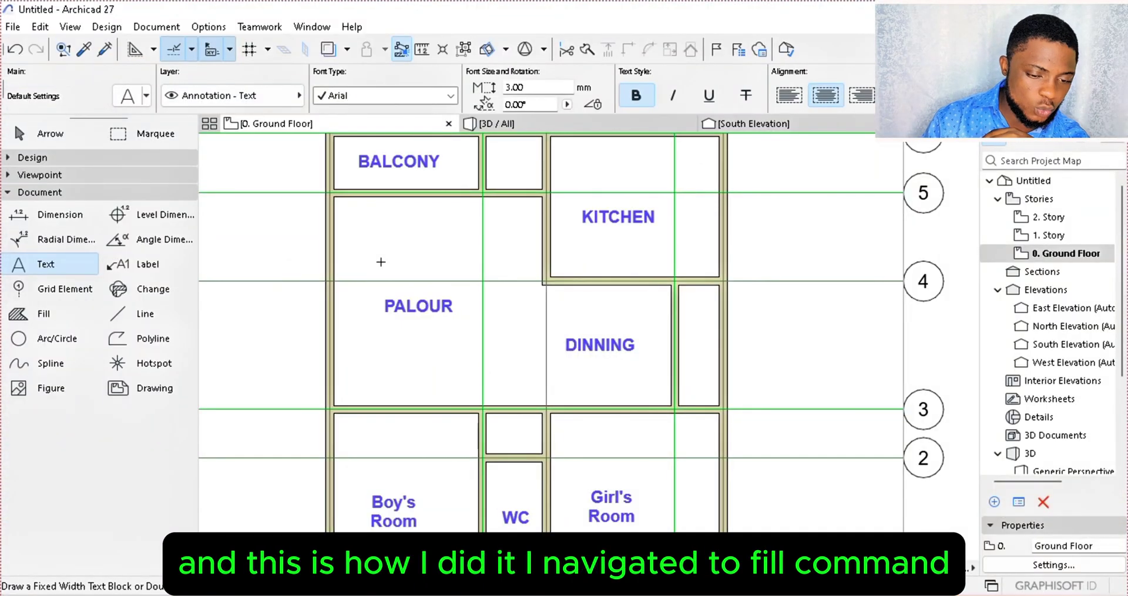
Configure the Fill defaults with black contour pen 1, the Air Space fill type and Show Area Text enabled.
{"action": "double_click", "coordinate": [47, 317]}
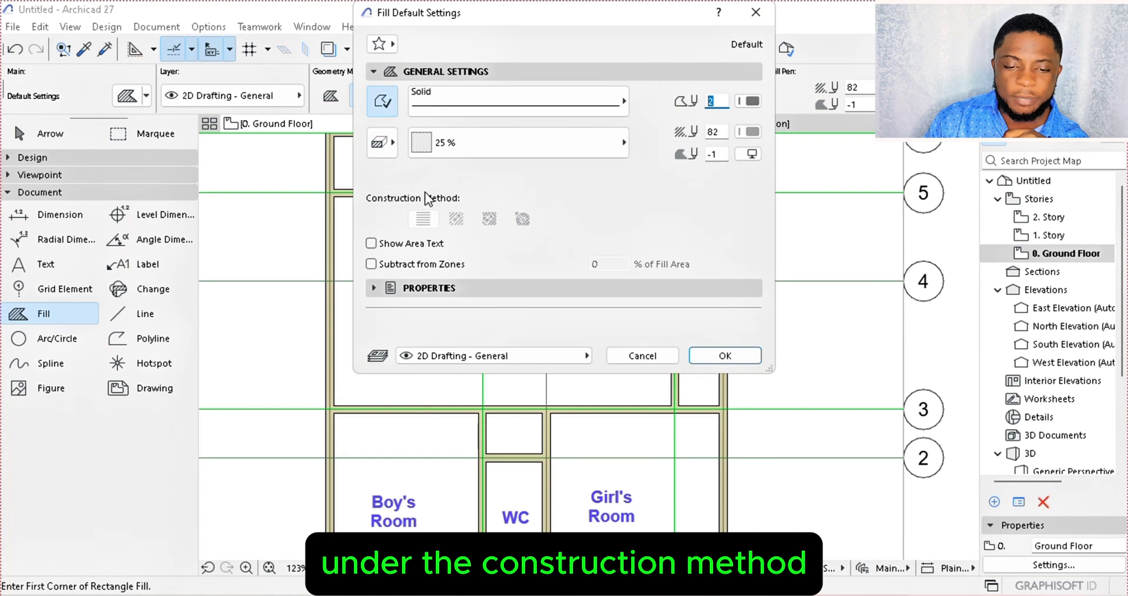
{"action": "left_click", "coordinate": [750, 102]}
{"action": "left_click", "coordinate": [770, 100]}
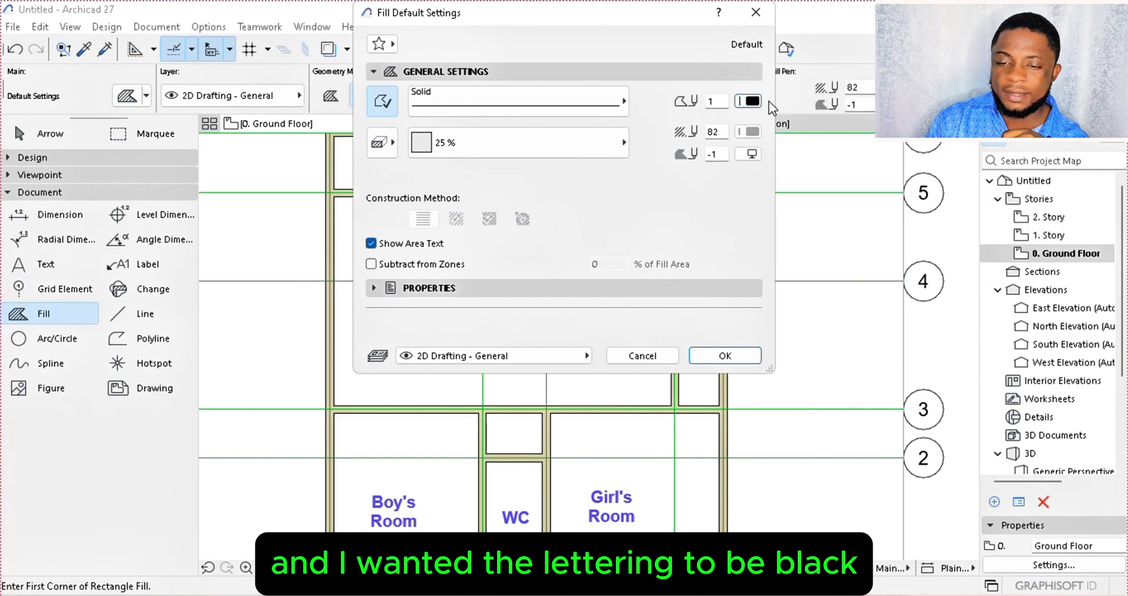
{"action": "left_click", "coordinate": [609, 143]}
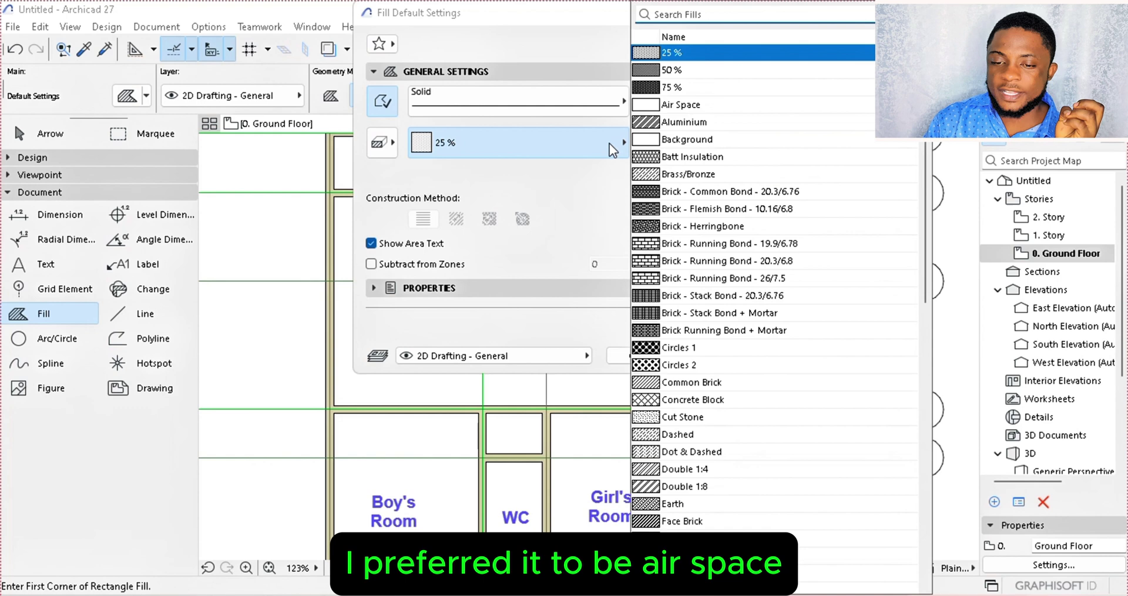
{"action": "left_click", "coordinate": [703, 105]}
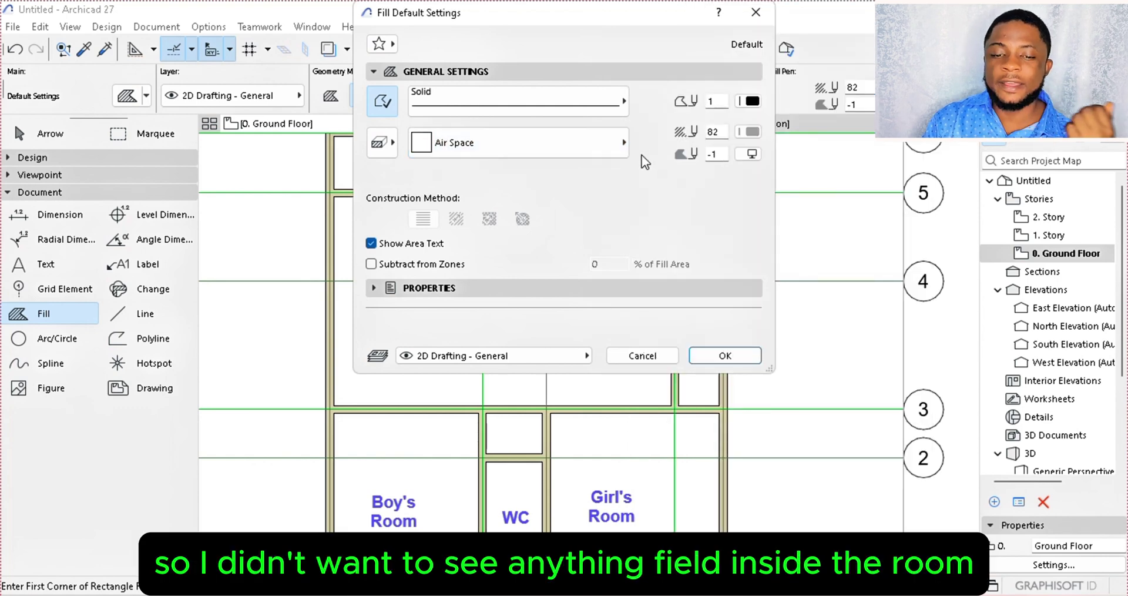
{"action": "left_click", "coordinate": [724, 355]}
Draw a rectangular fill between opposite inner corners of the PALOUR and place its area text above the room label.
{"action": "scroll", "coordinate": [353, 452], "scroll_direction": "up", "scroll_amount": 4}
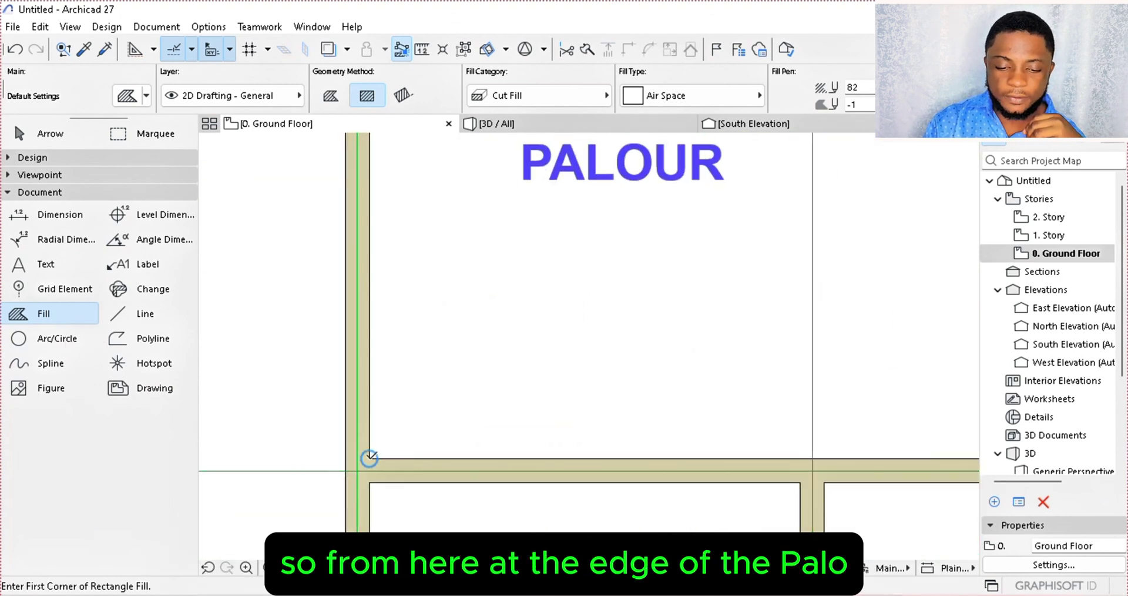
{"action": "left_click", "coordinate": [370, 458]}
{"action": "scroll", "coordinate": [372, 454], "scroll_direction": "down", "scroll_amount": 4}
{"action": "scroll", "coordinate": [574, 323], "scroll_direction": "up", "scroll_amount": 4}
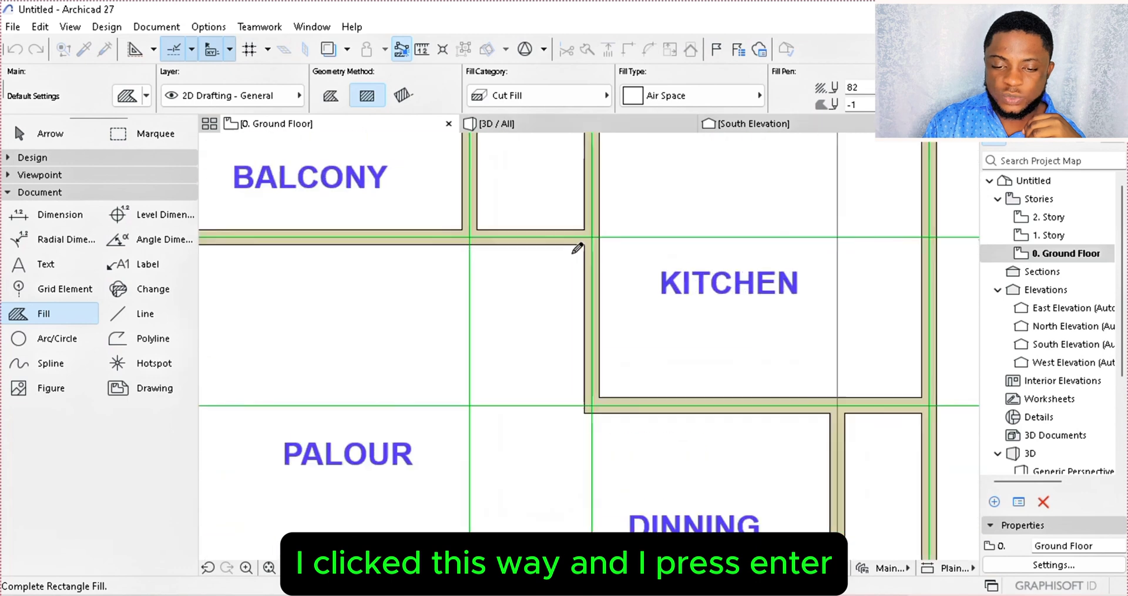
{"action": "left_click", "coordinate": [584, 245]}
{"action": "scroll", "coordinate": [529, 294], "scroll_direction": "down", "scroll_amount": 3}
{"action": "left_click", "coordinate": [461, 312]}
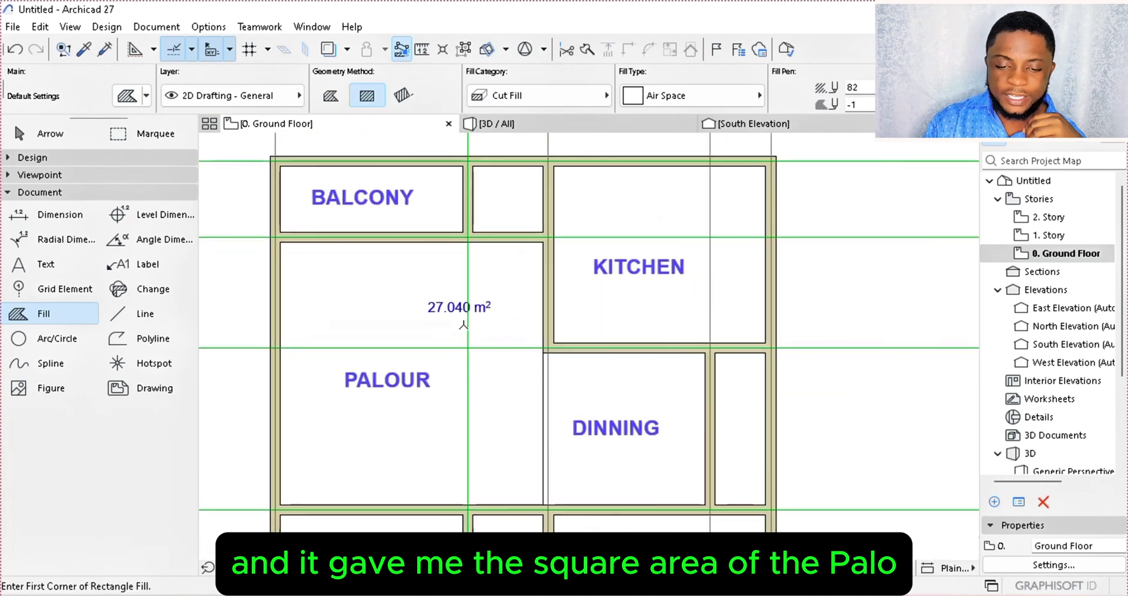
Draw a rectangular fill over the KITCHEN between its opposite inner corners and place its area text.
{"action": "scroll", "coordinate": [464, 324], "scroll_direction": "up", "scroll_amount": 2}
{"action": "middle_click_drag", "start_coordinate": [433, 304], "coordinate": [398, 255]}
{"action": "scroll", "coordinate": [427, 254], "scroll_direction": "down", "scroll_amount": 3}
{"action": "scroll", "coordinate": [411, 329], "scroll_direction": "up", "scroll_amount": 5}
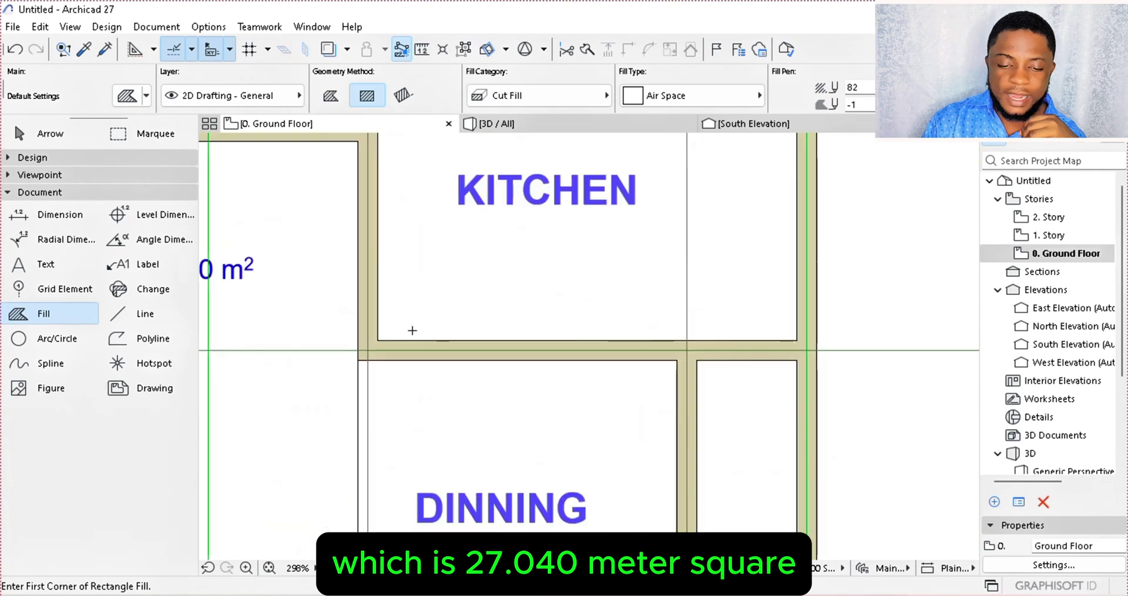
{"action": "left_click", "coordinate": [378, 340]}
{"action": "scroll", "coordinate": [378, 340], "scroll_direction": "down", "scroll_amount": 1}
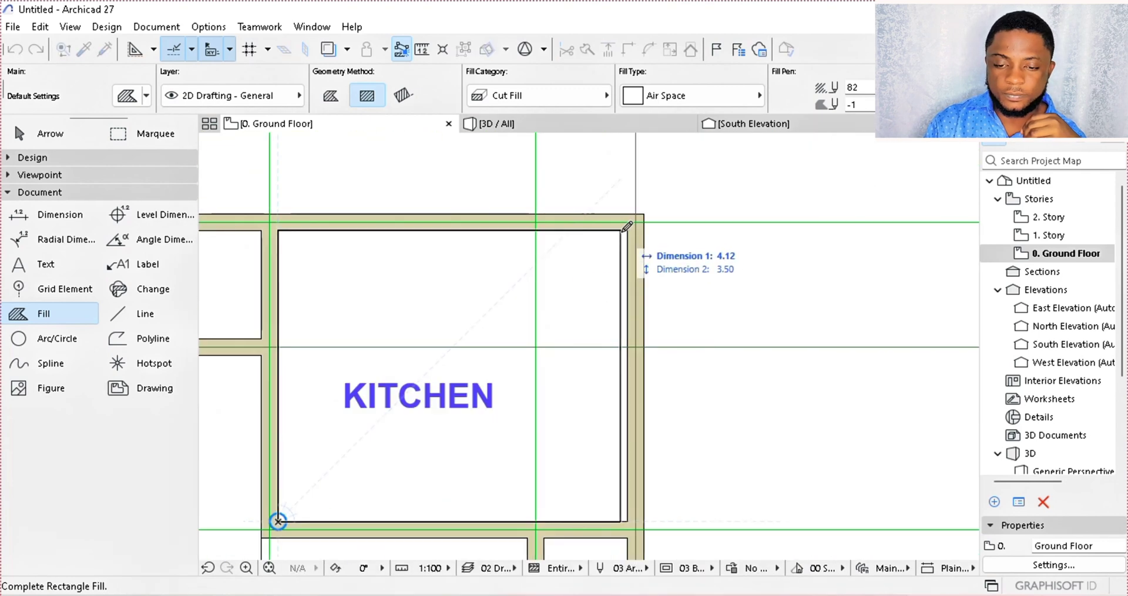
{"action": "left_click", "coordinate": [625, 226]}
{"action": "middle_click_drag", "start_coordinate": [517, 298], "coordinate": [517, 222]}
{"action": "scroll", "coordinate": [531, 246], "scroll_direction": "down", "scroll_amount": 2}
{"action": "scroll", "coordinate": [493, 313], "scroll_direction": "down", "scroll_amount": 2}
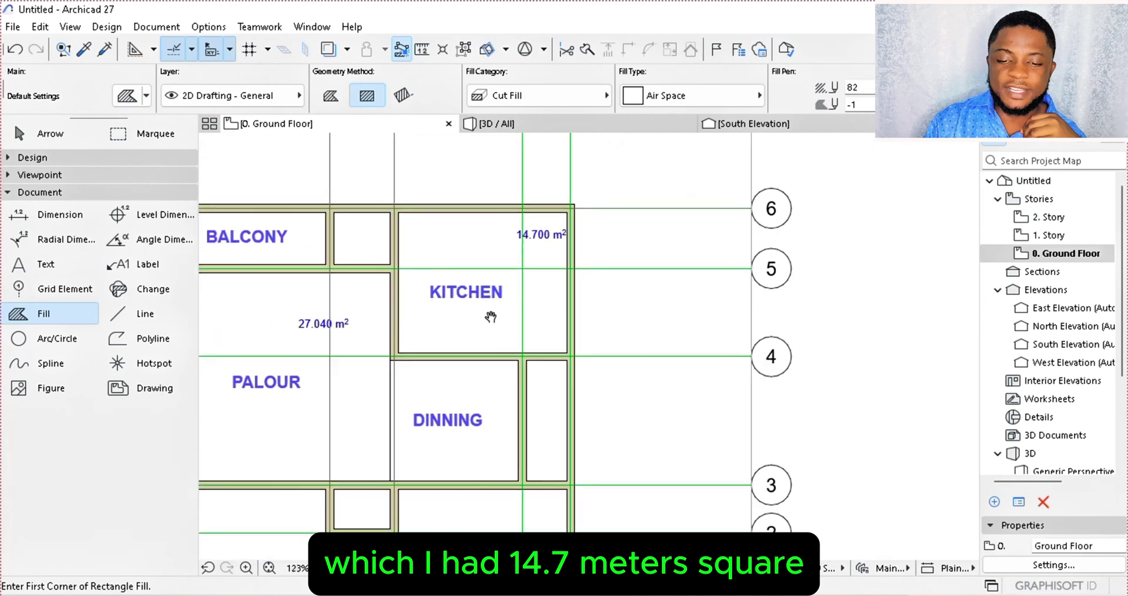
Draw a rectangular fill over the DINNING area and place its area text above the room label.
{"action": "middle_click_drag", "start_coordinate": [493, 313], "coordinate": [609, 280]}
{"action": "scroll", "coordinate": [496, 235], "scroll_direction": "up", "scroll_amount": 3}
{"action": "left_click", "coordinate": [649, 321]}
{"action": "scroll", "coordinate": [648, 321], "scroll_direction": "down", "scroll_amount": 1}
{"action": "left_click", "coordinate": [506, 185]}
{"action": "left_click", "coordinate": [544, 207]}
{"action": "scroll", "coordinate": [544, 207], "scroll_direction": "down", "scroll_amount": 1}
{"action": "scroll", "coordinate": [529, 240], "scroll_direction": "up", "scroll_amount": 1}
{"action": "scroll", "coordinate": [527, 240], "scroll_direction": "down", "scroll_amount": 2}
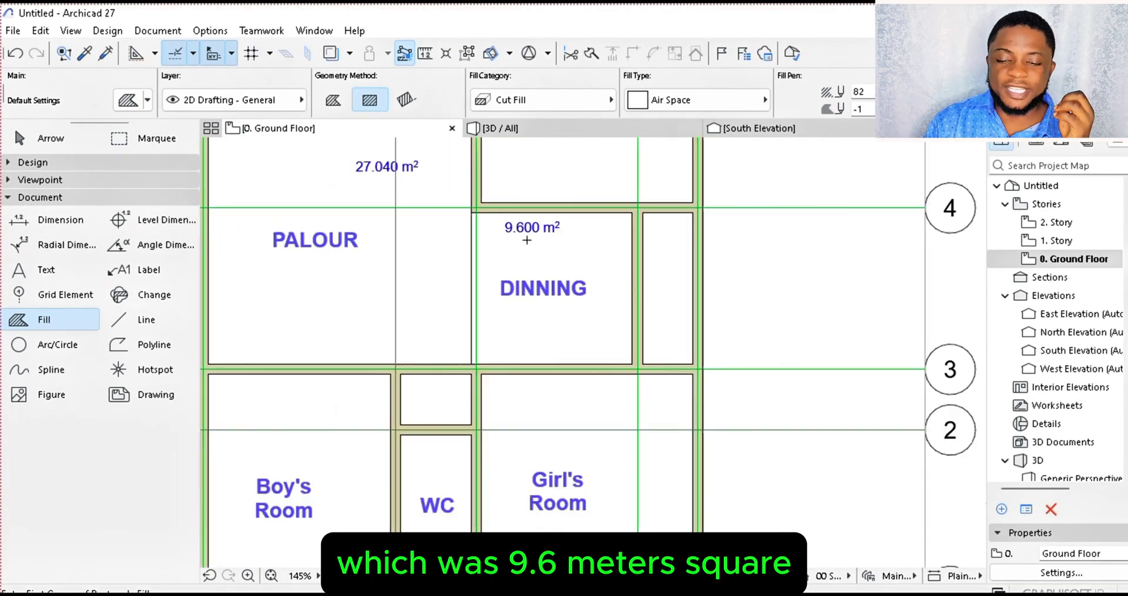
Draw a rectangular fill over the Girl's Room between its opposite inner corners and place its area text.
{"action": "scroll", "coordinate": [527, 240], "scroll_direction": "down", "scroll_amount": 1}
{"action": "middle_click_drag", "start_coordinate": [504, 481], "coordinate": [504, 400]}
{"action": "scroll", "coordinate": [503, 400], "scroll_direction": "up", "scroll_amount": 3}
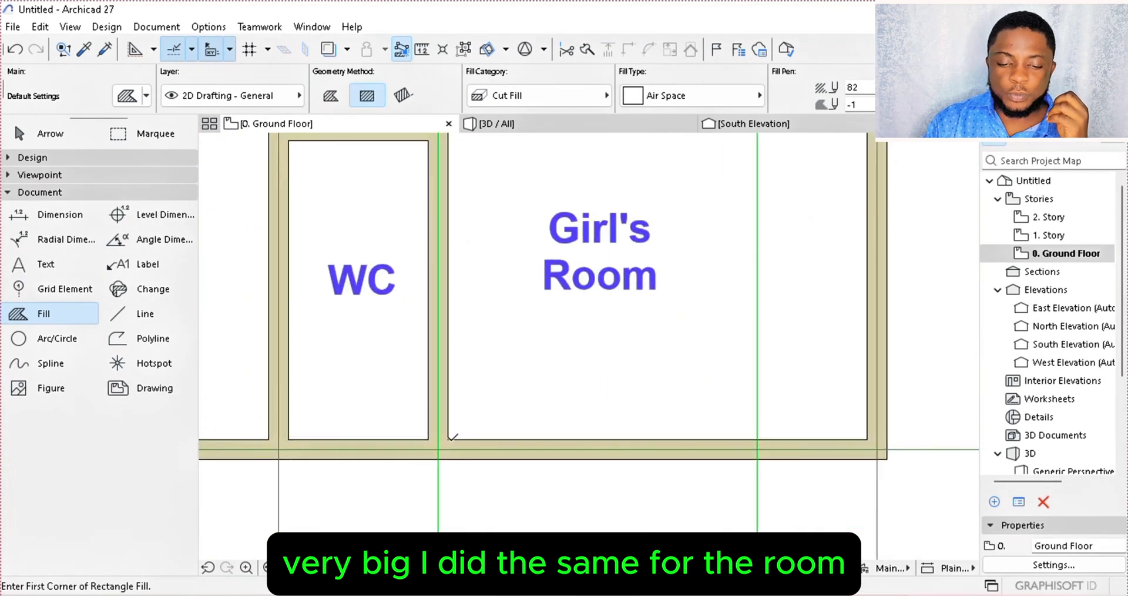
{"action": "scroll", "coordinate": [452, 437], "scroll_direction": "down", "scroll_amount": 2}
{"action": "left_click", "coordinate": [476, 422]}
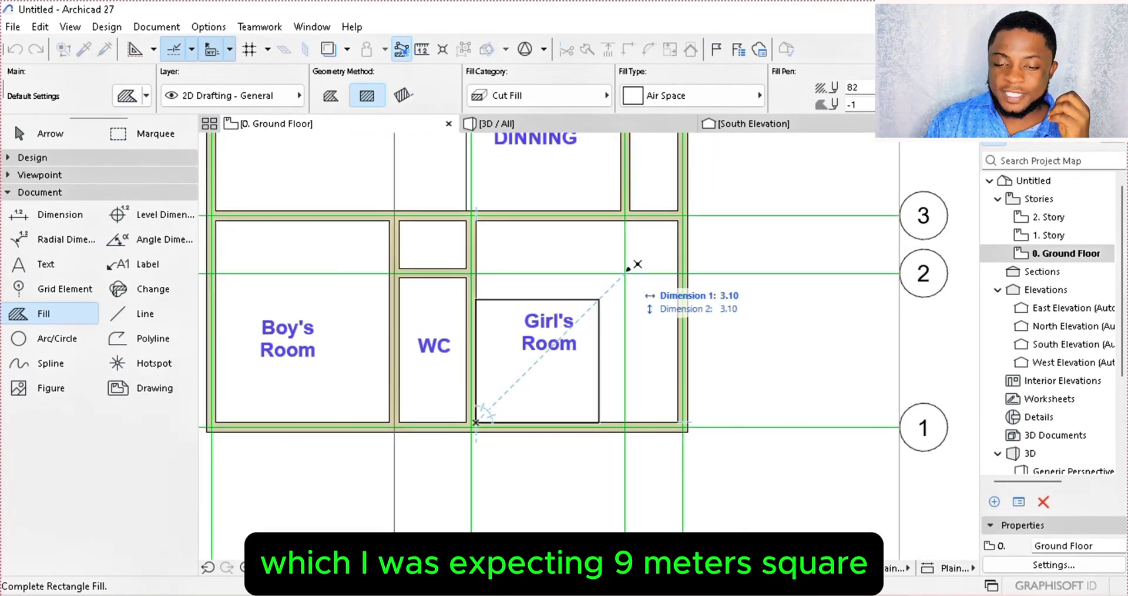
{"action": "left_click", "coordinate": [683, 218]}
{"action": "left_click", "coordinate": [743, 257]}
{"action": "scroll", "coordinate": [744, 257], "scroll_direction": "up", "scroll_amount": 5}
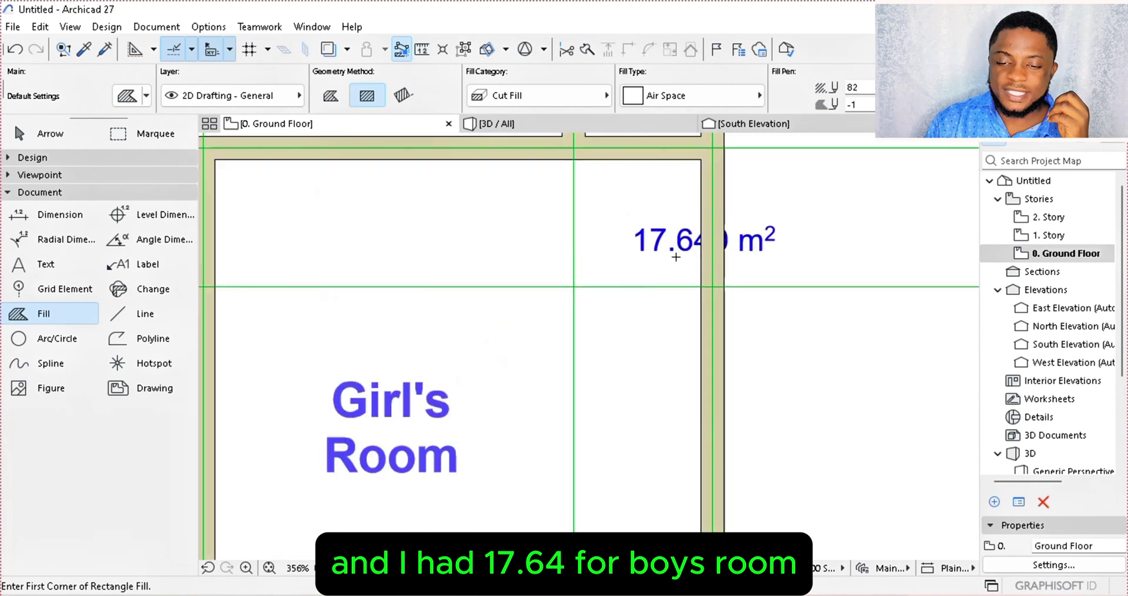
Draw a rectangular fill over the Boy's Room between its opposite inner corners and place its area text.
{"action": "scroll", "coordinate": [694, 255], "scroll_direction": "down", "scroll_amount": 5}
{"action": "scroll", "coordinate": [355, 392], "scroll_direction": "up", "scroll_amount": 3}
{"action": "left_click", "coordinate": [356, 392]}
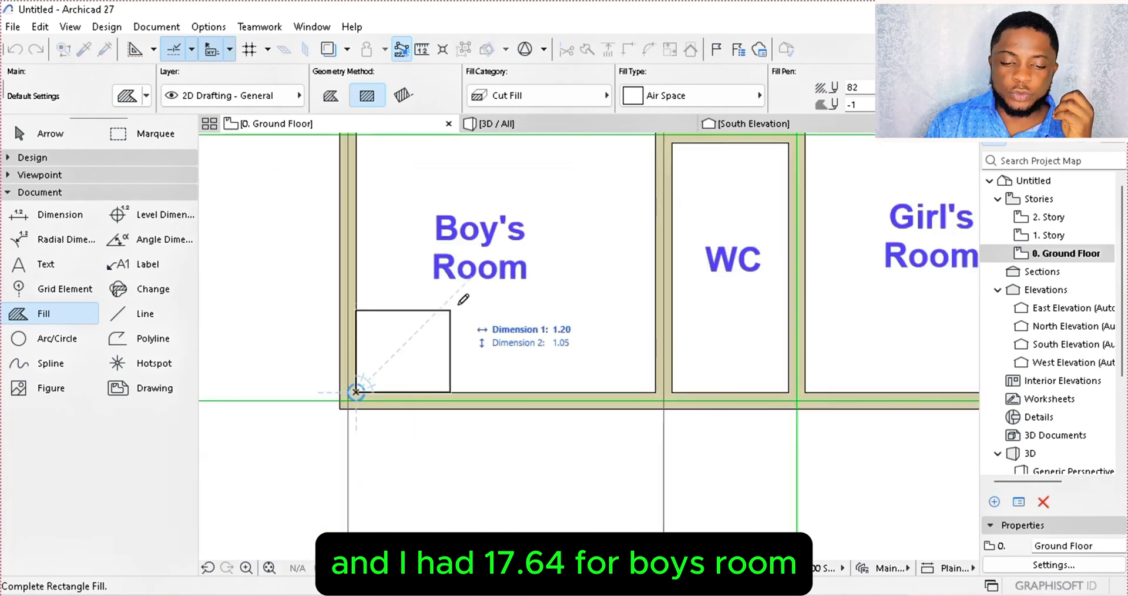
{"action": "scroll", "coordinate": [482, 276], "scroll_direction": "down", "scroll_amount": 2}
{"action": "middle_click_drag", "start_coordinate": [482, 276], "coordinate": [447, 374]}
{"action": "left_click", "coordinate": [567, 208]}
{"action": "left_click", "coordinate": [531, 241]}
{"action": "scroll", "coordinate": [558, 252], "scroll_direction": "up", "scroll_amount": 3}
{"action": "scroll", "coordinate": [559, 253], "scroll_direction": "down", "scroll_amount": 3}
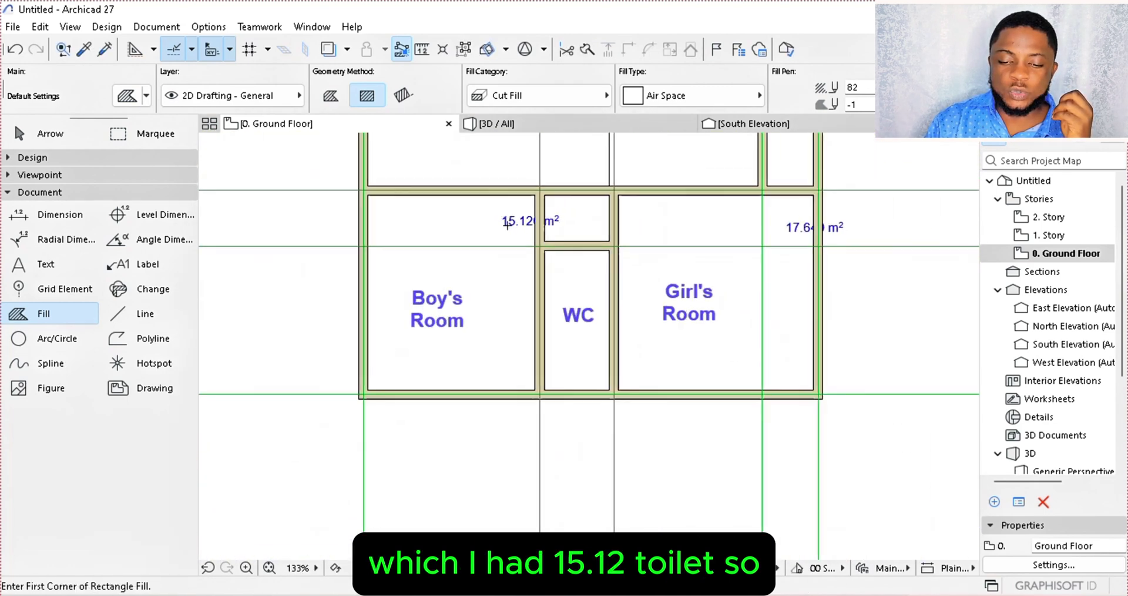
Draw a rectangular fill over the WC and place its area text.
{"action": "scroll", "coordinate": [534, 346], "scroll_direction": "up", "scroll_amount": 2}
{"action": "left_click", "coordinate": [535, 346]}
{"action": "scroll", "coordinate": [606, 197], "scroll_direction": "down", "scroll_amount": 3}
{"action": "left_click", "coordinate": [599, 245]}
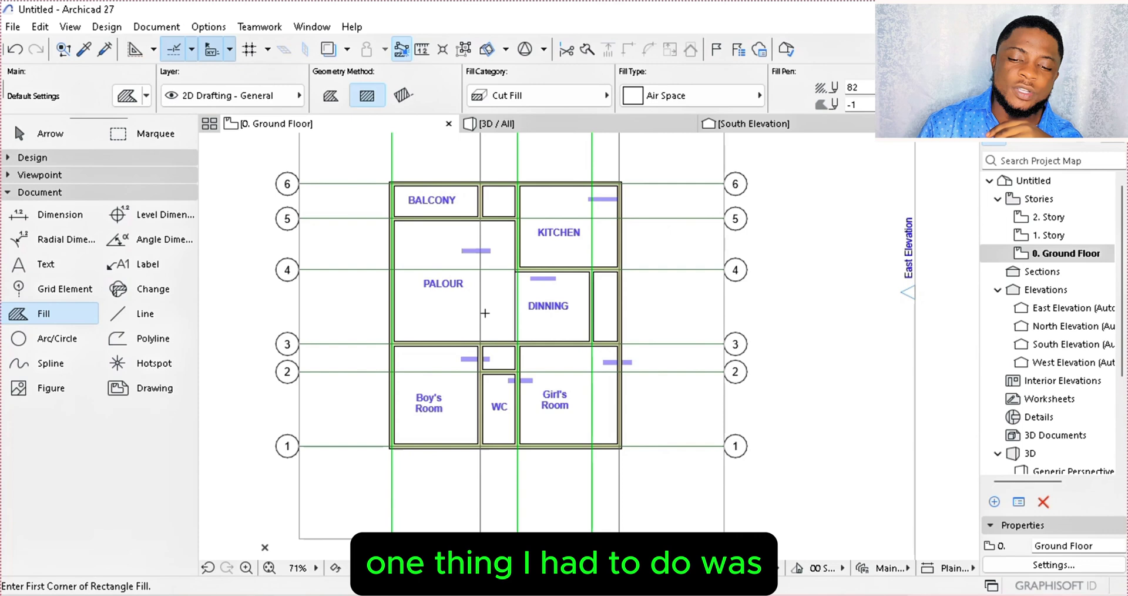
{"action": "scroll", "coordinate": [600, 340], "scroll_direction": "up", "scroll_amount": 6}
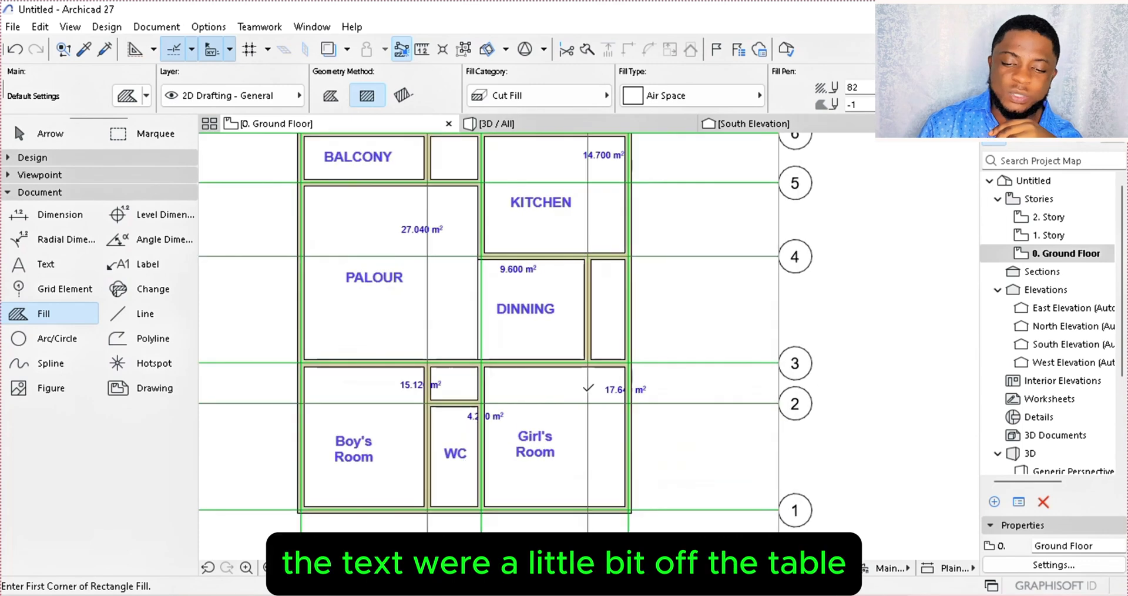
{"action": "scroll", "coordinate": [679, 331], "scroll_direction": "down", "scroll_amount": 2}
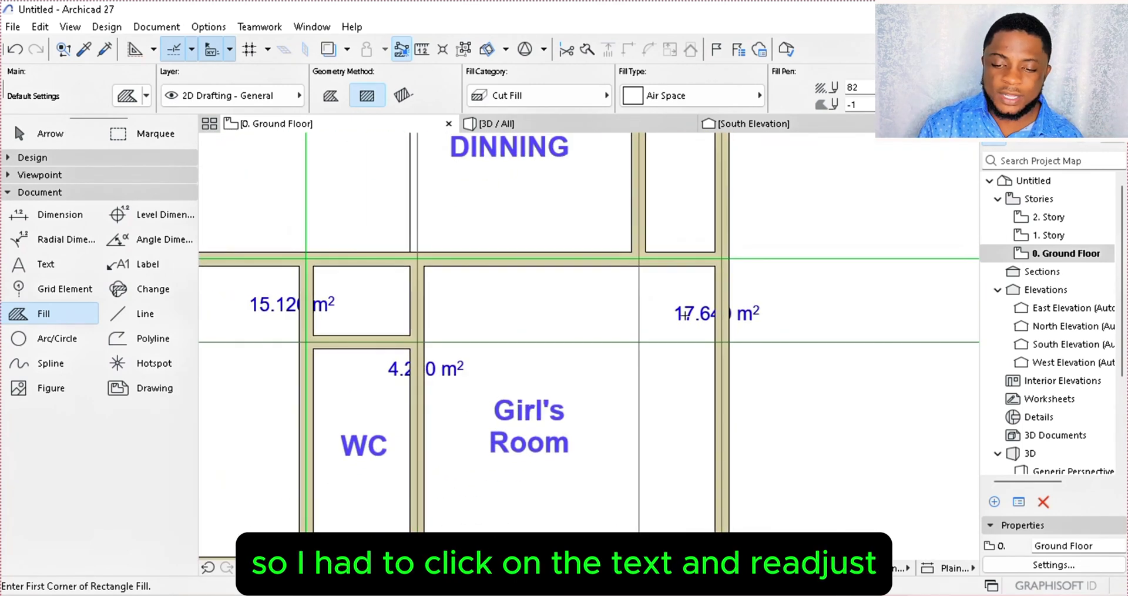
Move the Girl's Room area text inside the room, above the room label.
{"action": "key", "text": "Escape"}
{"action": "left_click", "coordinate": [694, 317]}
{"action": "left_click", "coordinate": [673, 305]}
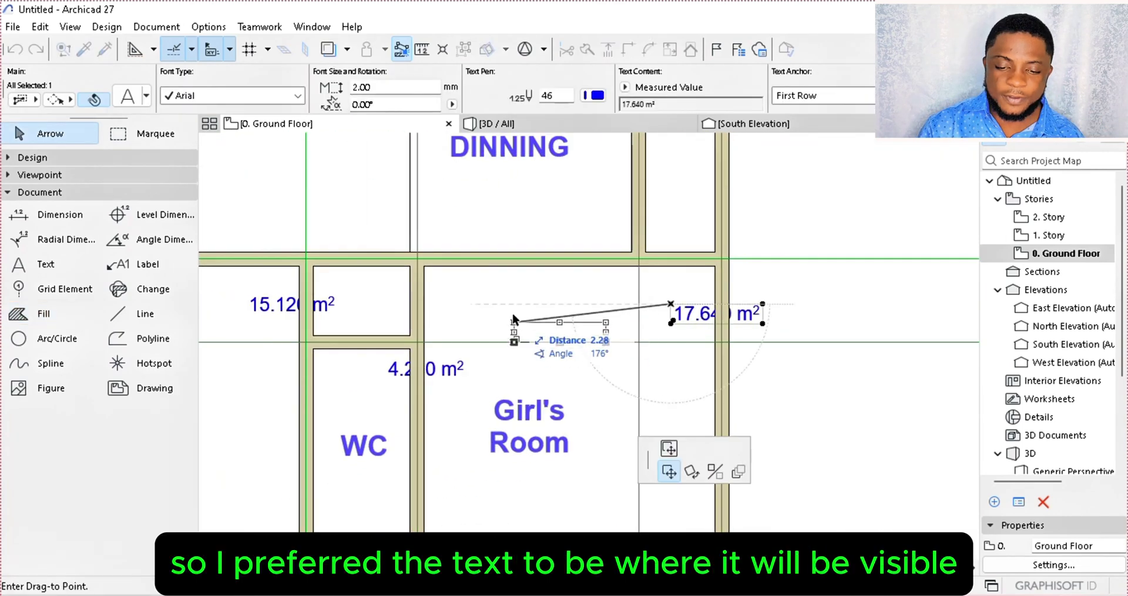
{"action": "left_click", "coordinate": [527, 301]}
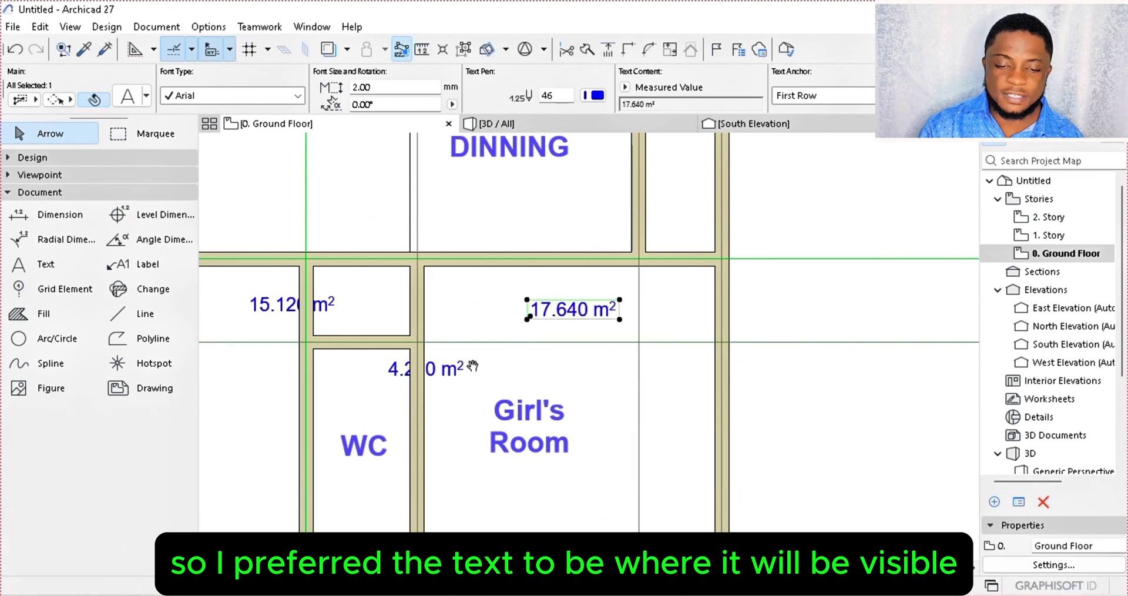
Move the Boy's Room area text inside the room, above the room label.
{"action": "middle_click_drag", "start_coordinate": [471, 364], "coordinate": [614, 336]}
{"action": "left_click", "coordinate": [390, 265]}
{"action": "scroll", "coordinate": [346, 285], "scroll_direction": "down", "scroll_amount": 1}
{"action": "middle_click_drag", "start_coordinate": [347, 284], "coordinate": [484, 289]}
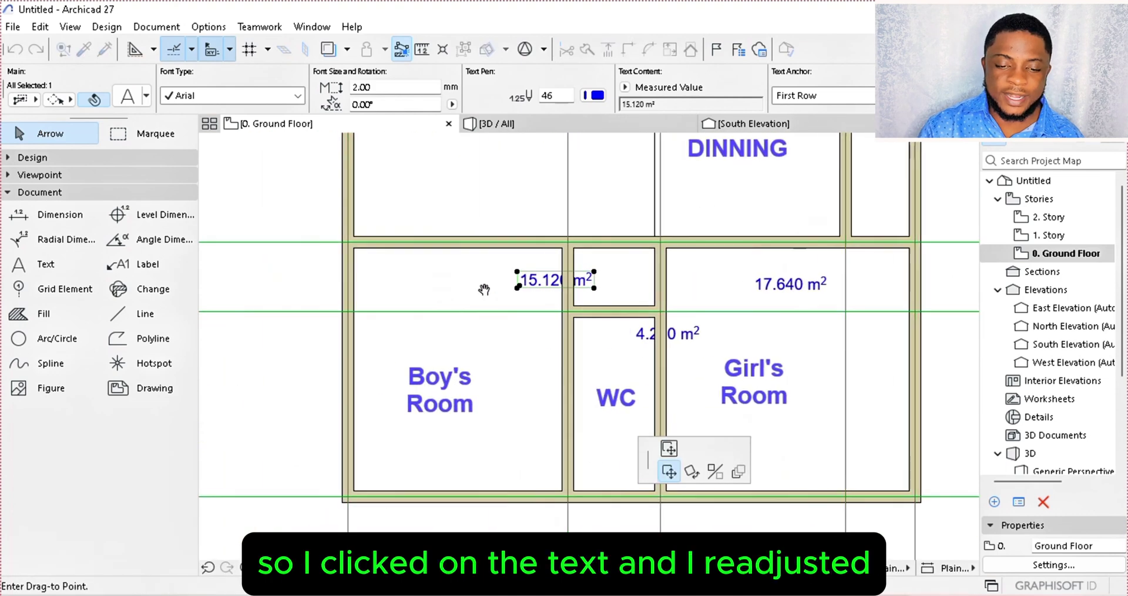
{"action": "left_click", "coordinate": [442, 272]}
Move the WC area text inside the room, directly below the WC label.
{"action": "scroll", "coordinate": [659, 332], "scroll_direction": "up", "scroll_amount": 1}
{"action": "middle_click_drag", "start_coordinate": [658, 332], "coordinate": [575, 335]}
{"action": "left_click", "coordinate": [620, 327]}
{"action": "left_click", "coordinate": [620, 326]}
{"action": "left_click", "coordinate": [558, 430]}
Move the Girl's Room area text directly below the room label.
{"action": "left_click", "coordinate": [731, 280]}
{"action": "middle_click_drag", "start_coordinate": [702, 391], "coordinate": [711, 268]}
{"action": "left_click", "coordinate": [738, 164]}
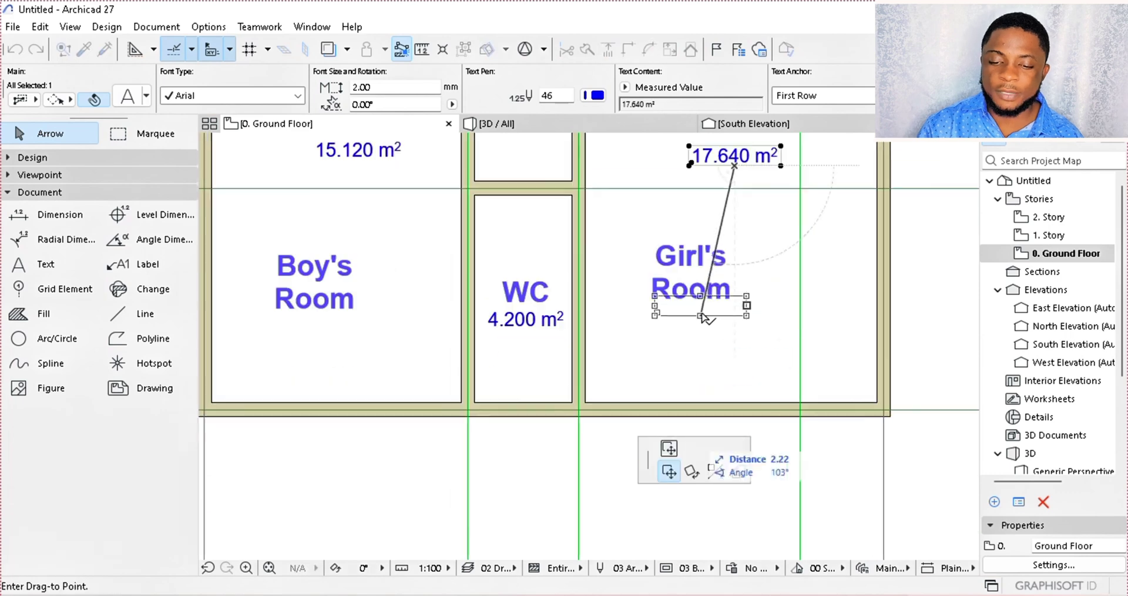
{"action": "left_click", "coordinate": [704, 324]}
Move the Boy's Room area text directly below the room label.
{"action": "middle_click_drag", "start_coordinate": [529, 264], "coordinate": [552, 304]}
{"action": "left_click", "coordinate": [378, 198]}
{"action": "left_click", "coordinate": [405, 192]}
{"action": "left_click", "coordinate": [362, 370]}
Move the DINNING area text directly below the room label.
{"action": "scroll", "coordinate": [362, 369], "scroll_direction": "down", "scroll_amount": 2}
{"action": "middle_click_drag", "start_coordinate": [441, 229], "coordinate": [479, 365]}
{"action": "left_click", "coordinate": [585, 262]}
{"action": "left_click", "coordinate": [583, 264]}
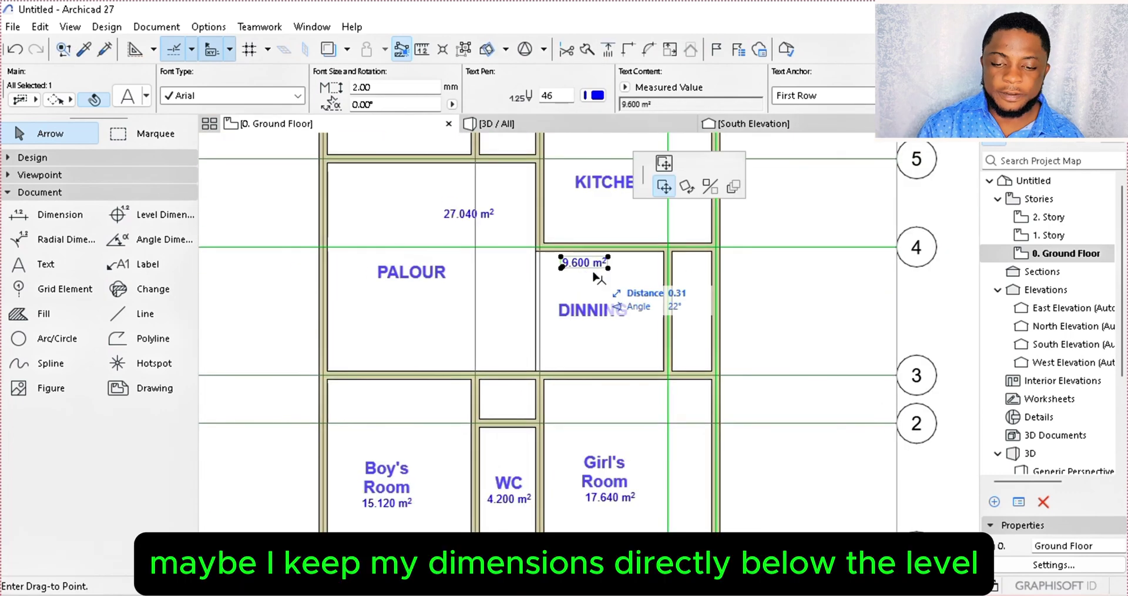
{"action": "left_click", "coordinate": [593, 307]}
{"action": "left_click", "coordinate": [595, 304]}
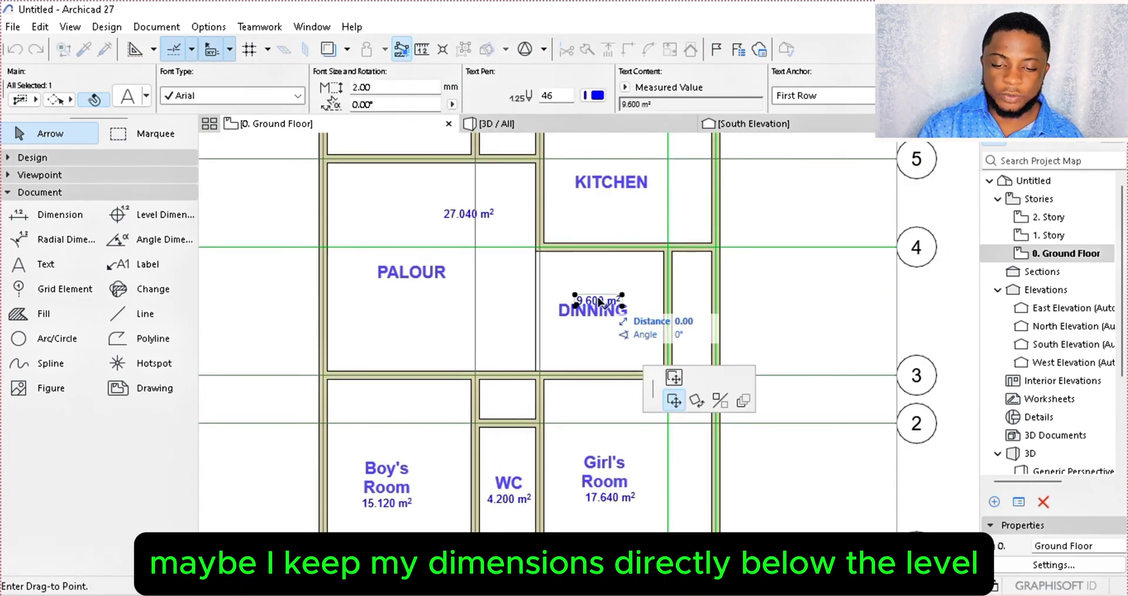
{"action": "left_click", "coordinate": [595, 329]}
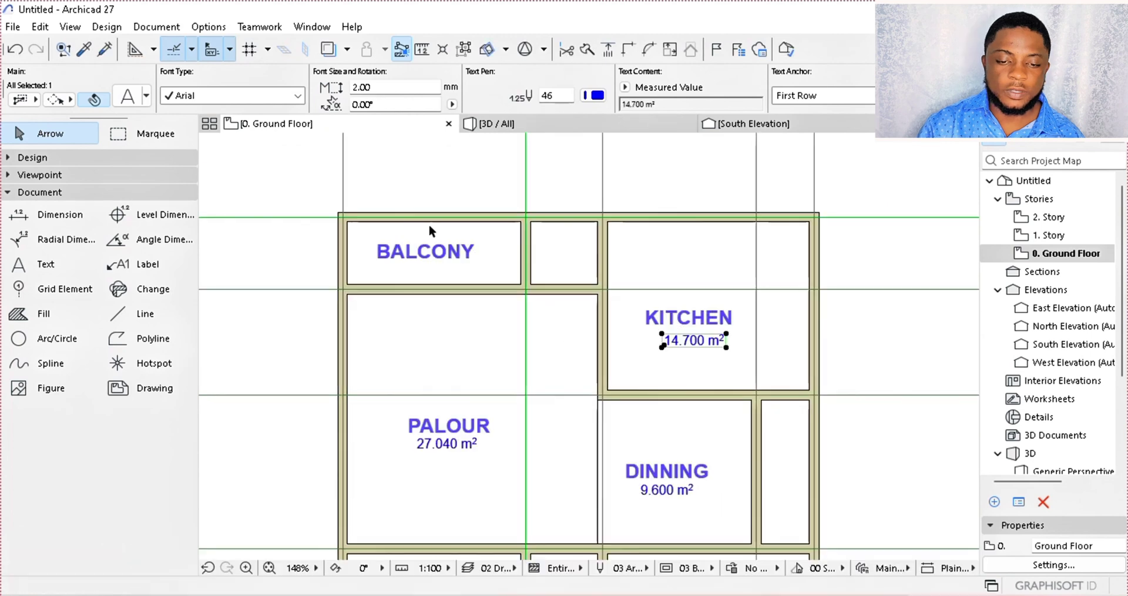
Draw a rectangular fill over the BALCONY from its inner corner to the opposite exterior wall corner and place its area text above the label.
{"action": "left_click", "coordinate": [429, 226]}
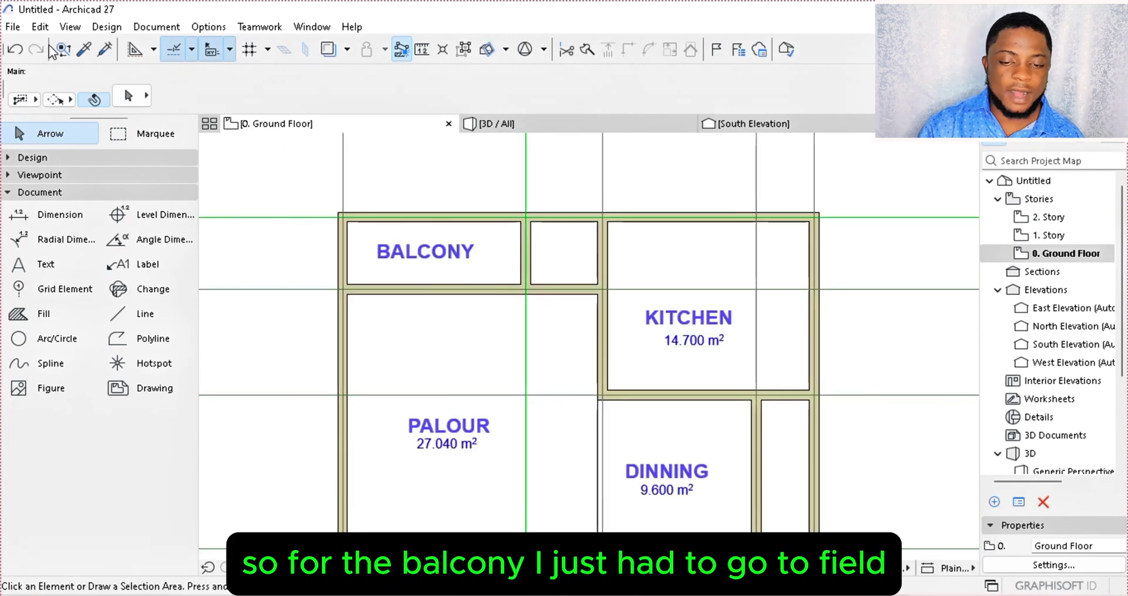
{"action": "left_click", "coordinate": [41, 314]}
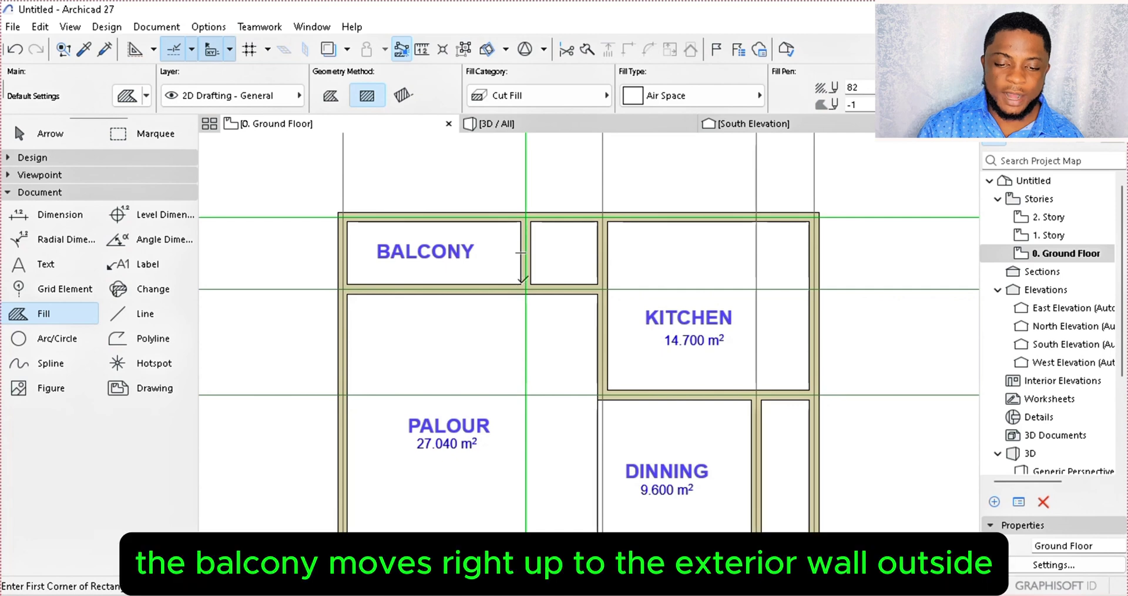
{"action": "left_click", "coordinate": [521, 284]}
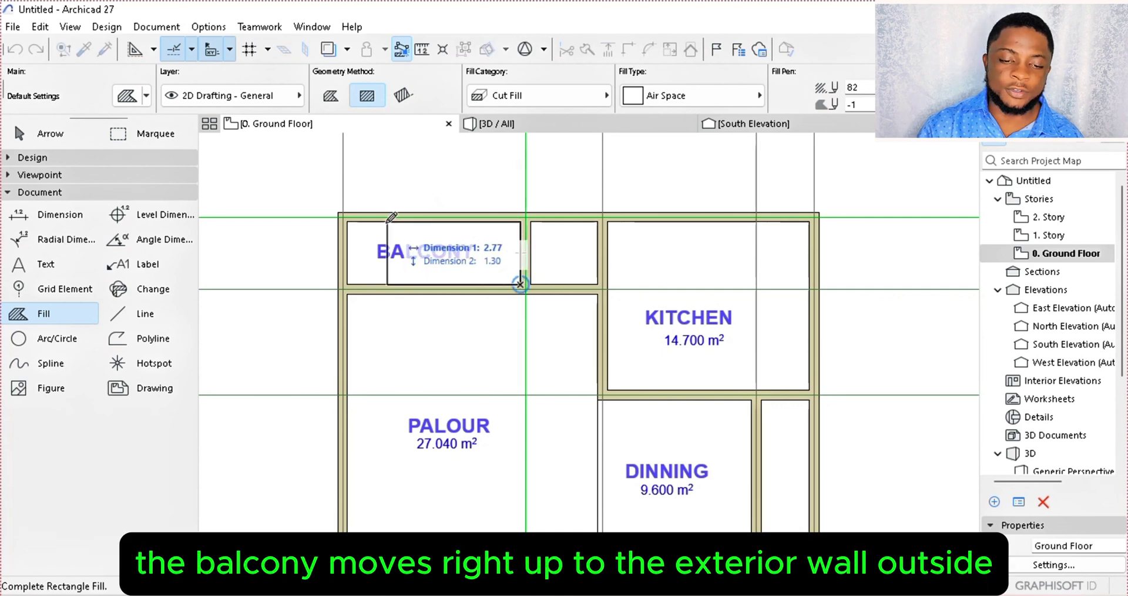
{"action": "left_click", "coordinate": [343, 213]}
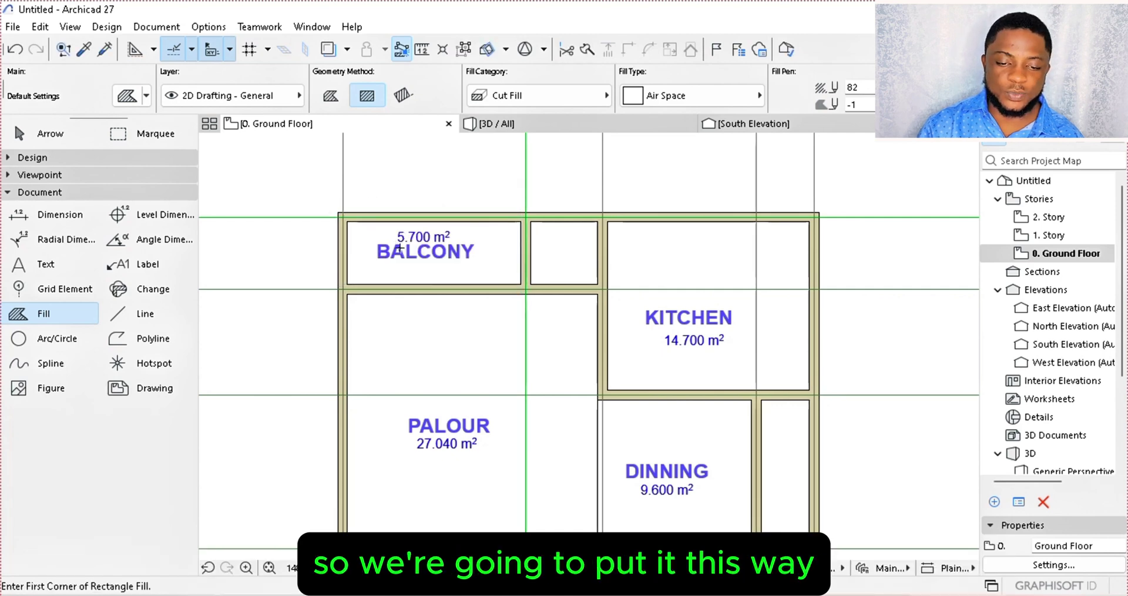
{"action": "scroll", "coordinate": [414, 247], "scroll_direction": "up", "scroll_amount": 2}
{"action": "scroll", "coordinate": [414, 246], "scroll_direction": "down", "scroll_amount": 5}
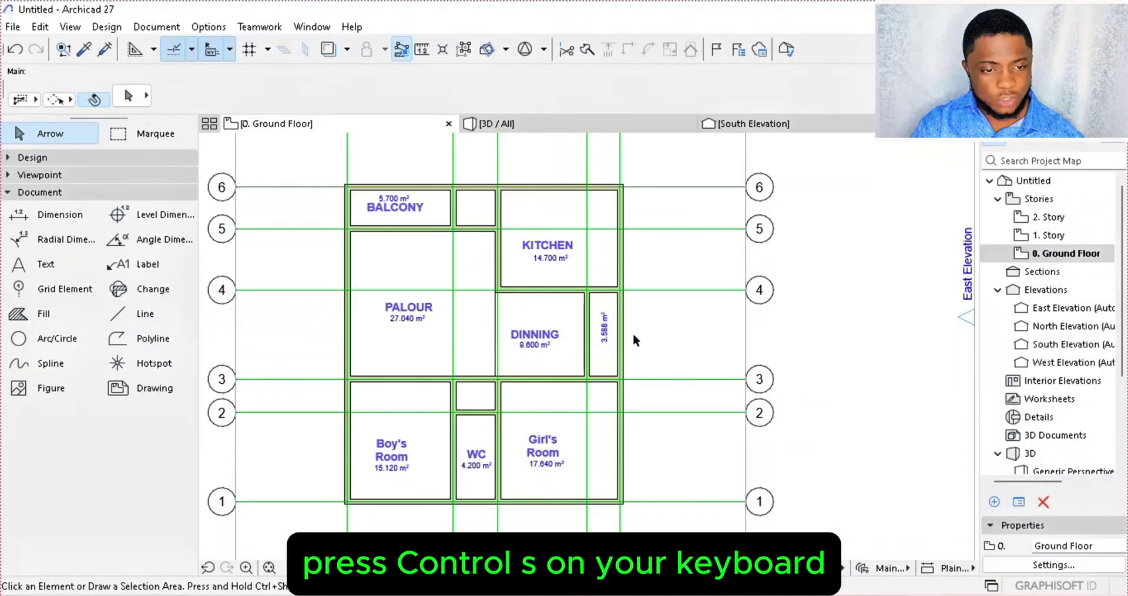
Start saving the project and create a folder named LIKE on the Desktop.
{"action": "key", "text": "ctrl+s"}
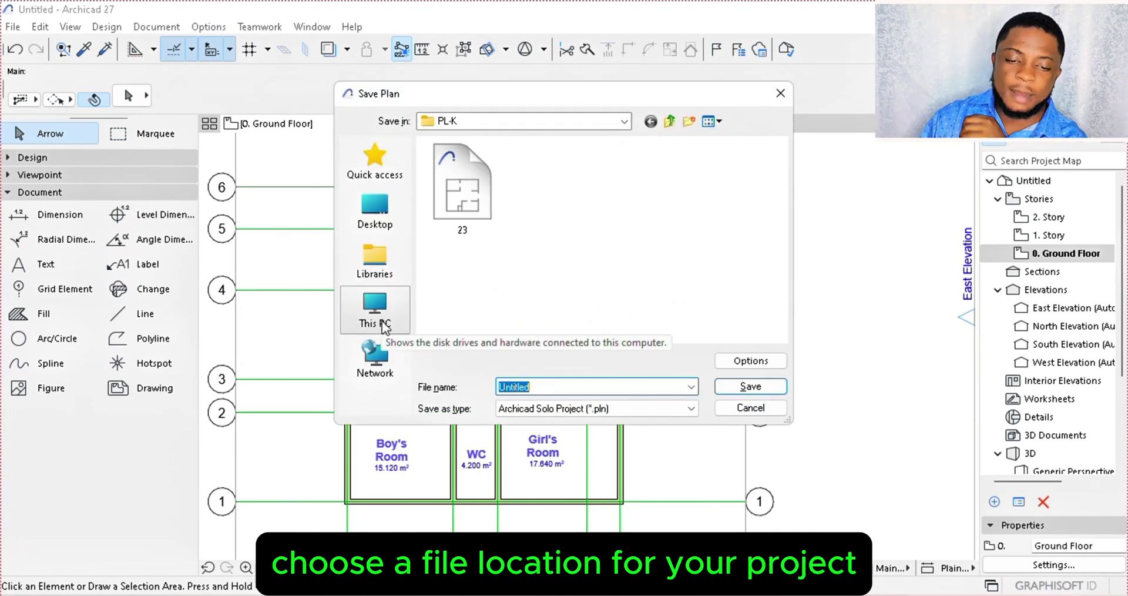
{"action": "left_click", "coordinate": [383, 217]}
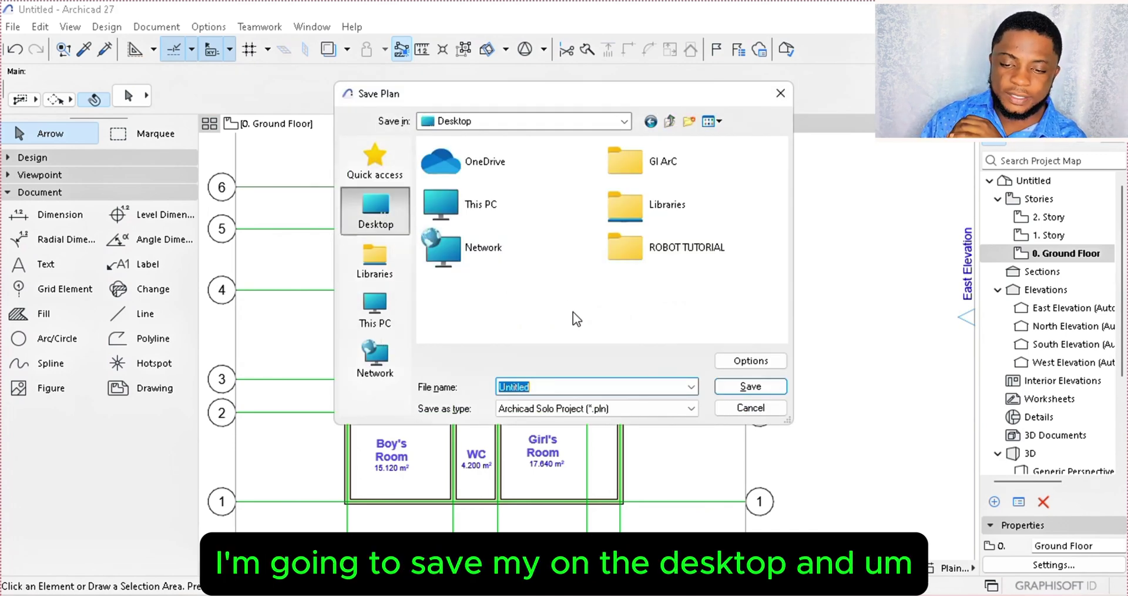
{"action": "right_click", "coordinate": [492, 298]}
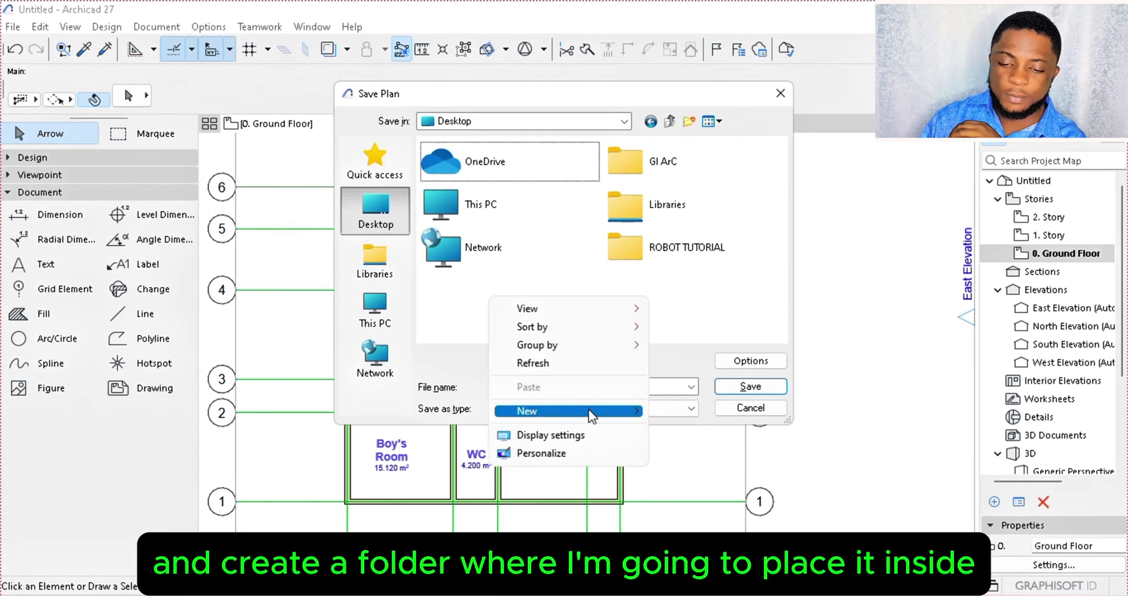
{"action": "mouse_move", "coordinate": [591, 415]}
{"action": "left_click", "coordinate": [694, 411]}
{"action": "key", "text": "BackSpace"}
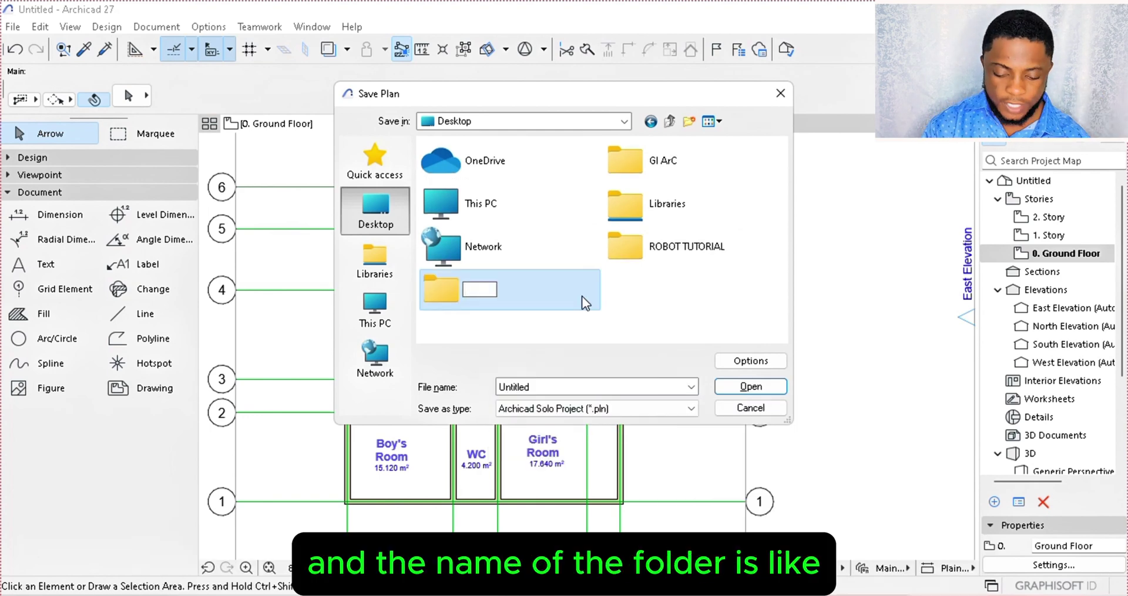
{"action": "type", "text": "LIKE"}
{"action": "key", "text": "Return"}
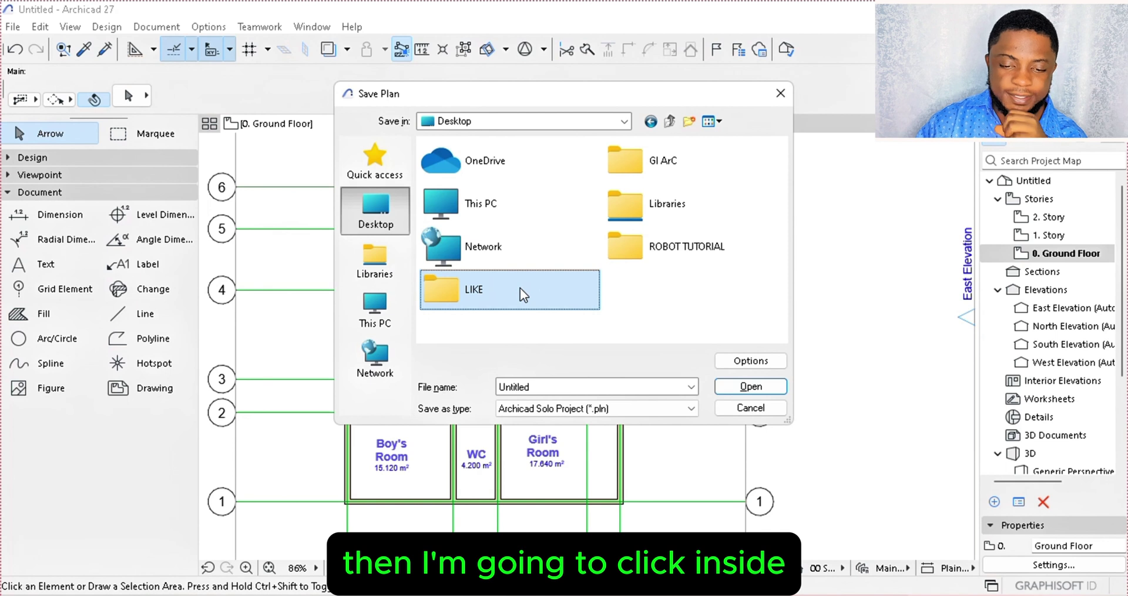
Save the project as I LOVE MY AUDIENCE inside the LIKE folder.
{"action": "double_click", "coordinate": [521, 288]}
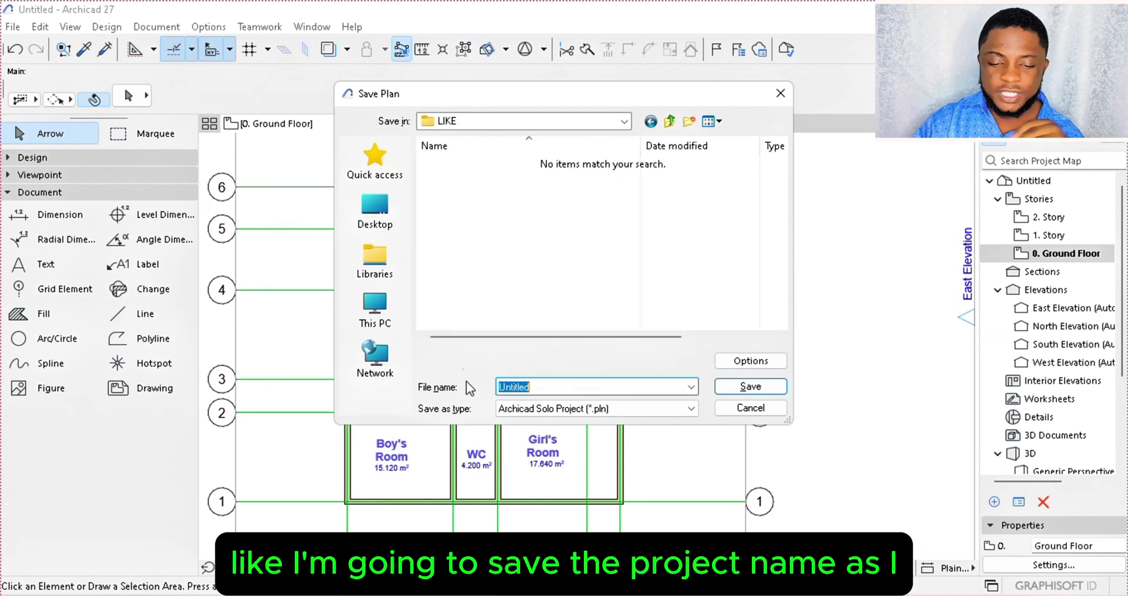
{"action": "type", "text": "I LOVE M"}
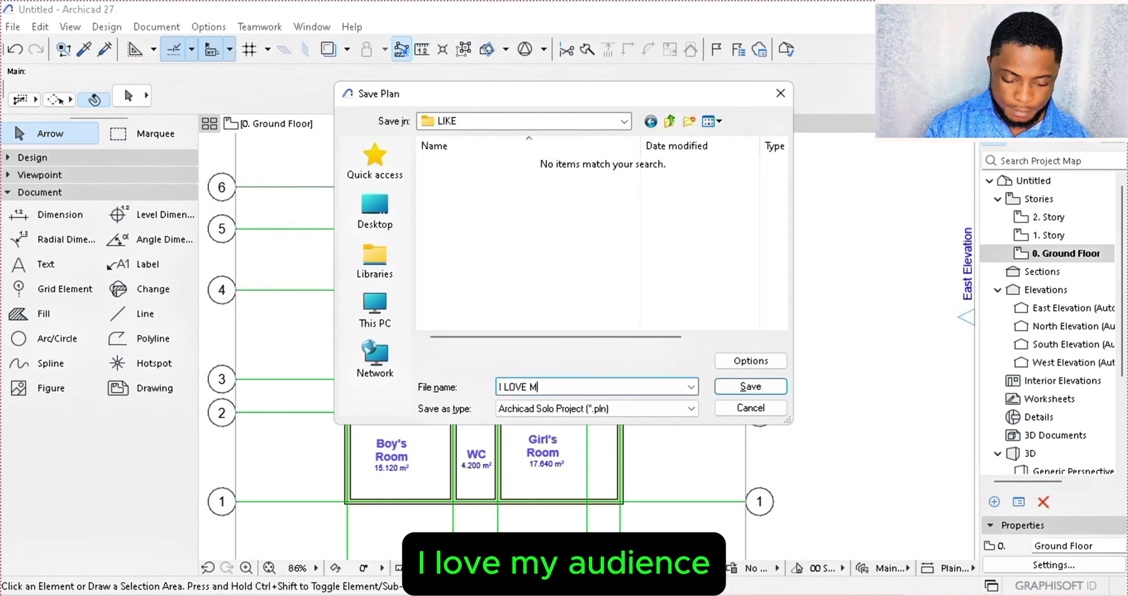
{"action": "type", "text": "Y AUDIENCE"}
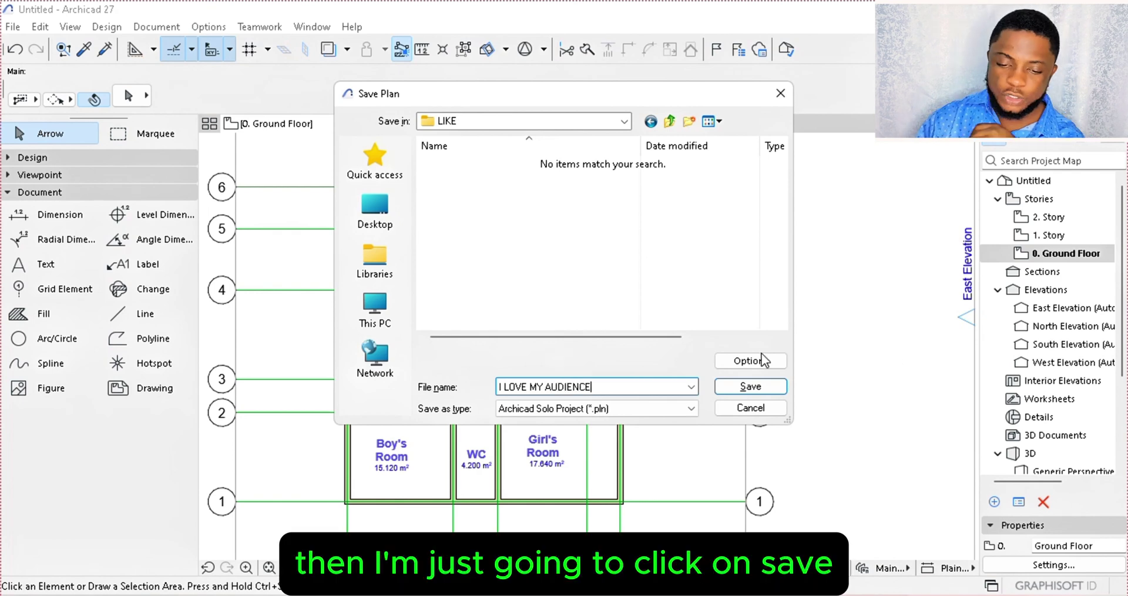
{"action": "left_click", "coordinate": [749, 387]}
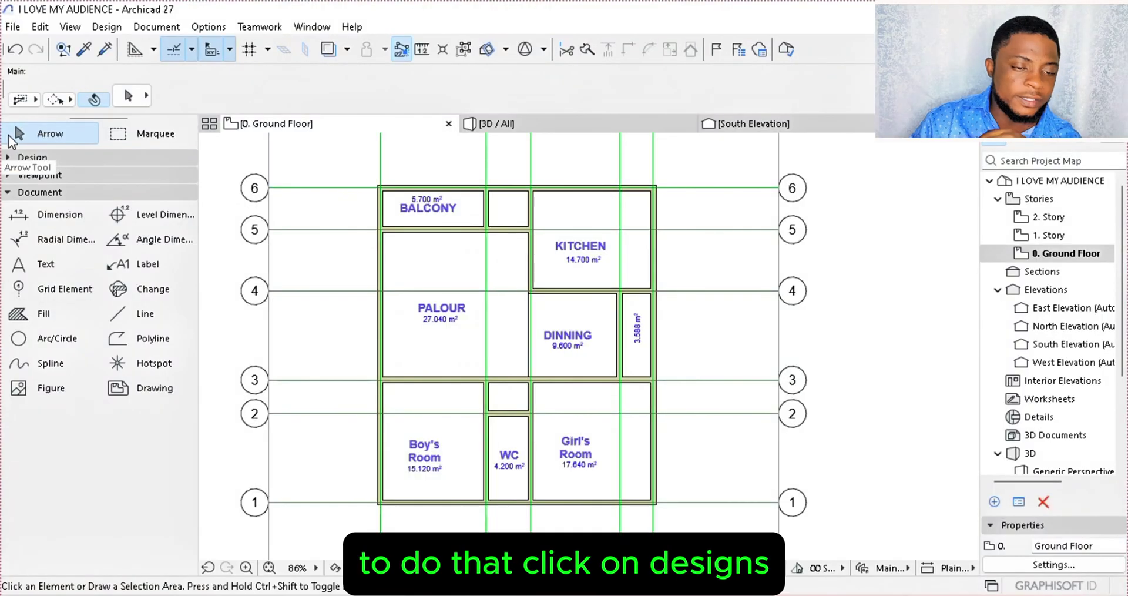
Select all the ground-floor walls and set their cut line pen to the bright green pen 80.
{"action": "left_click", "coordinate": [30, 157]}
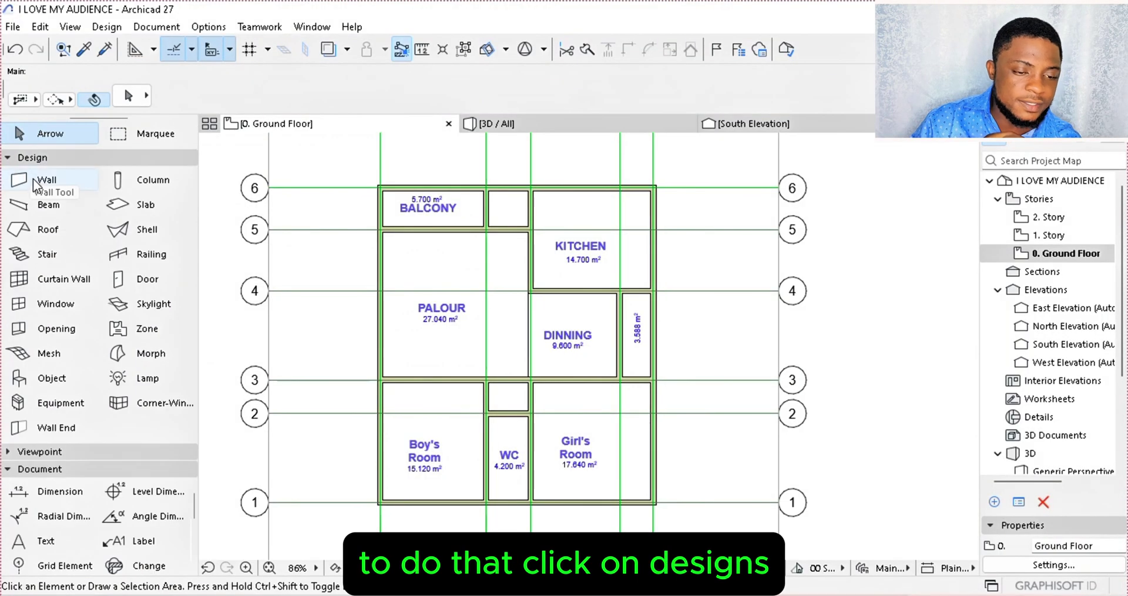
{"action": "left_click", "coordinate": [35, 183]}
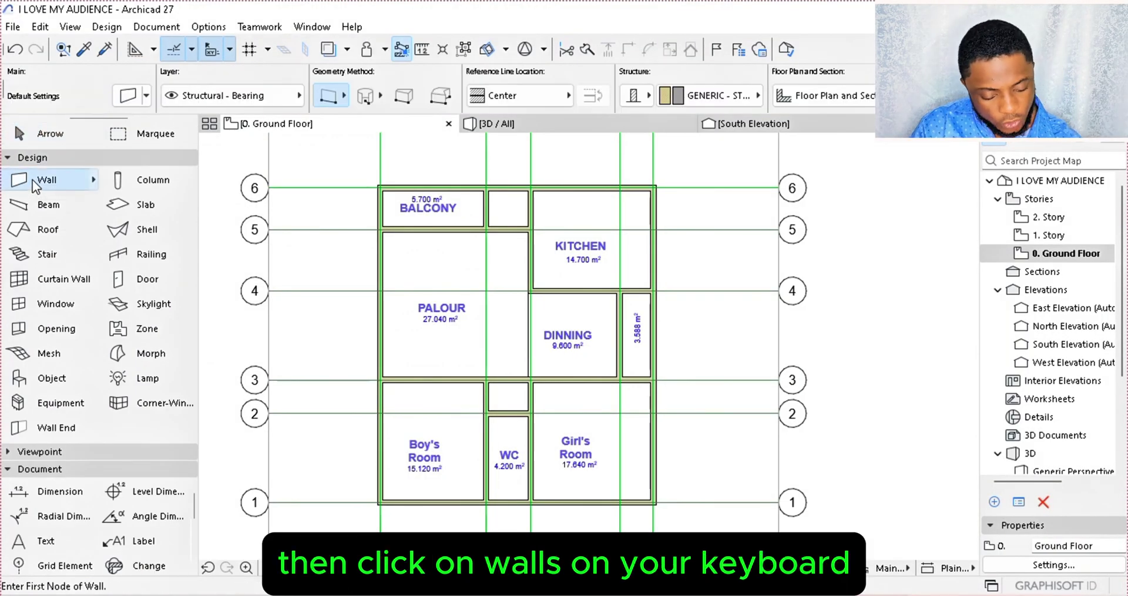
{"action": "key", "text": "ctrl+a"}
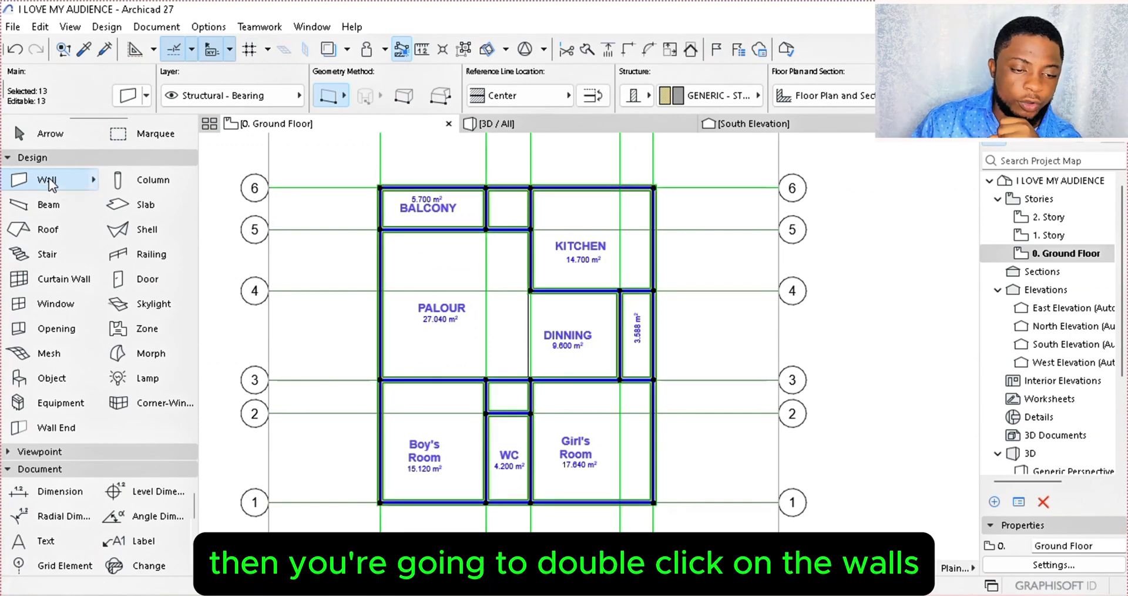
{"action": "double_click", "coordinate": [48, 180]}
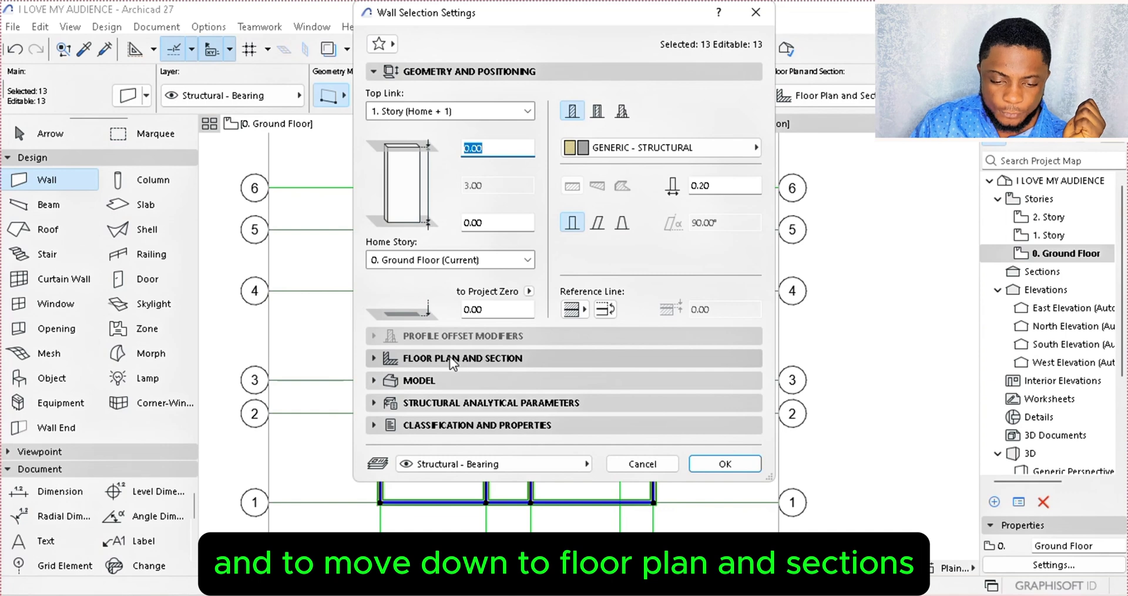
{"action": "left_click", "coordinate": [520, 357]}
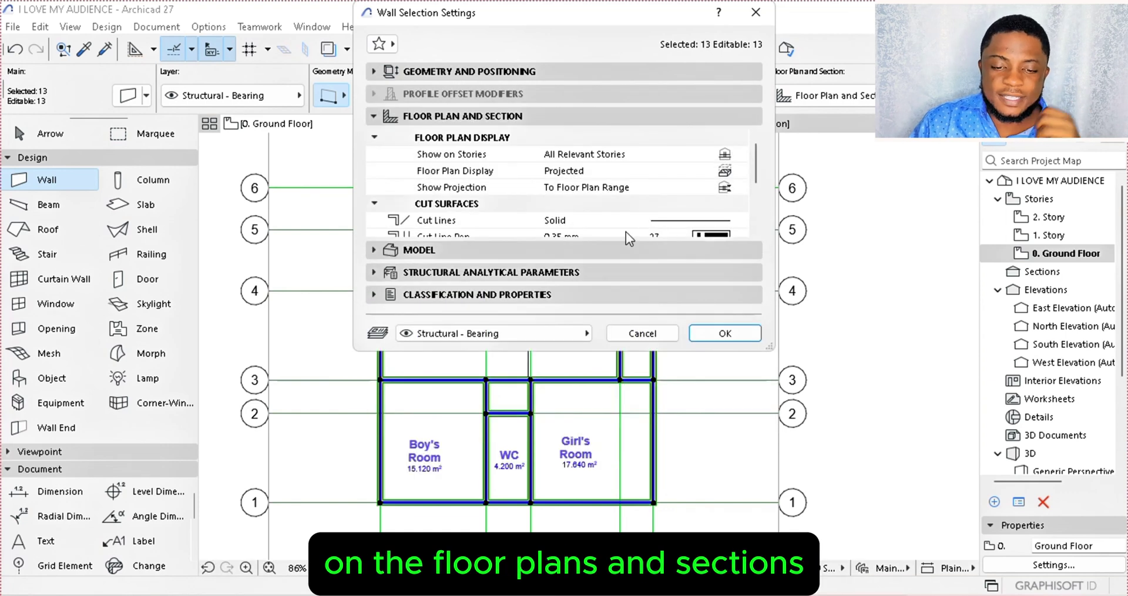
{"action": "scroll", "coordinate": [758, 177], "scroll_direction": "down", "scroll_amount": 2}
{"action": "scroll", "coordinate": [758, 177], "scroll_direction": "down", "scroll_amount": 1}
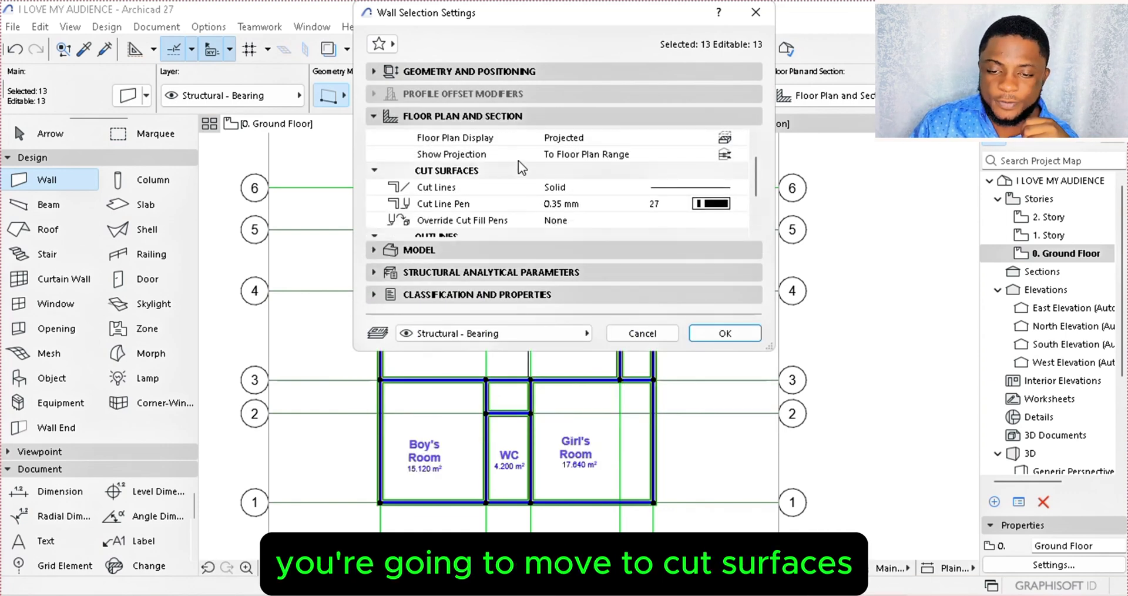
{"action": "left_click", "coordinate": [714, 203]}
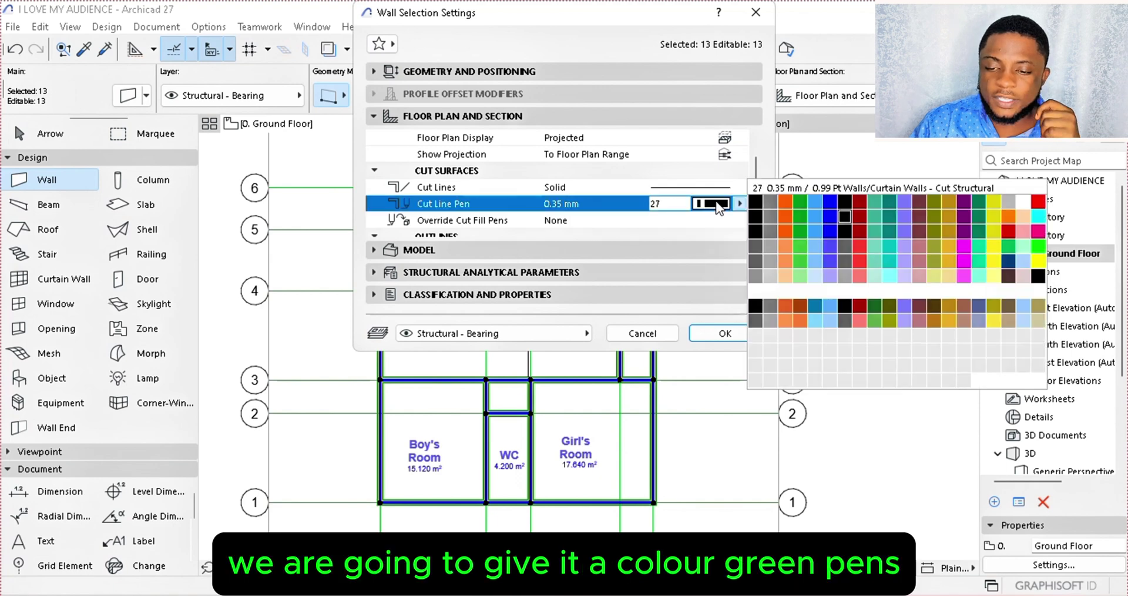
{"action": "left_click", "coordinate": [1038, 246]}
Override both the foreground and background cut fill pens for the selected walls.
{"action": "scroll", "coordinate": [502, 207], "scroll_direction": "down", "scroll_amount": 1}
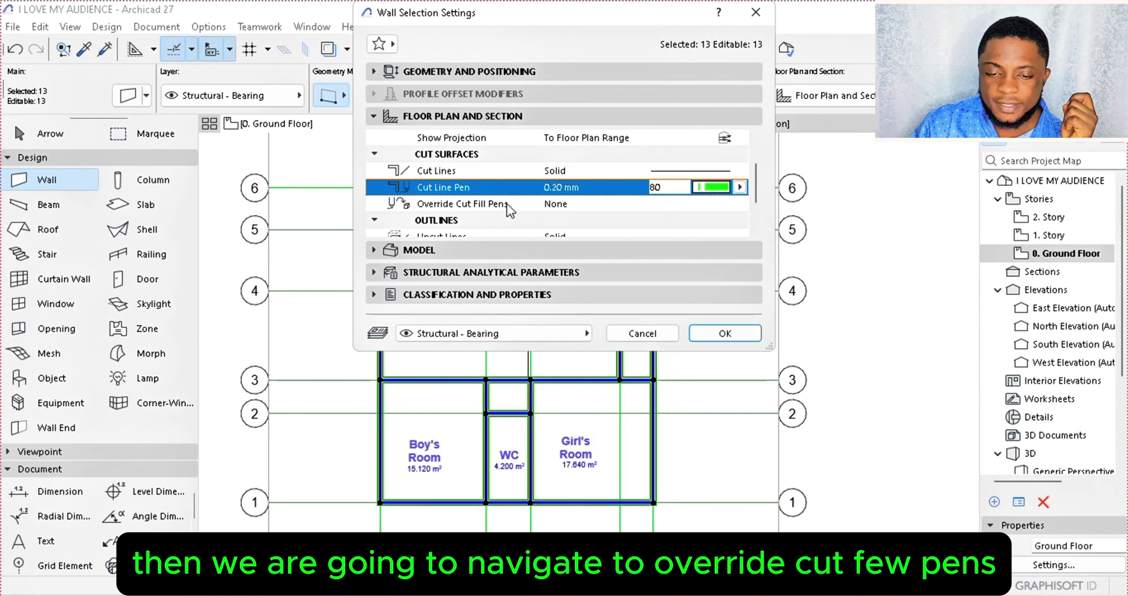
{"action": "left_click", "coordinate": [739, 203]}
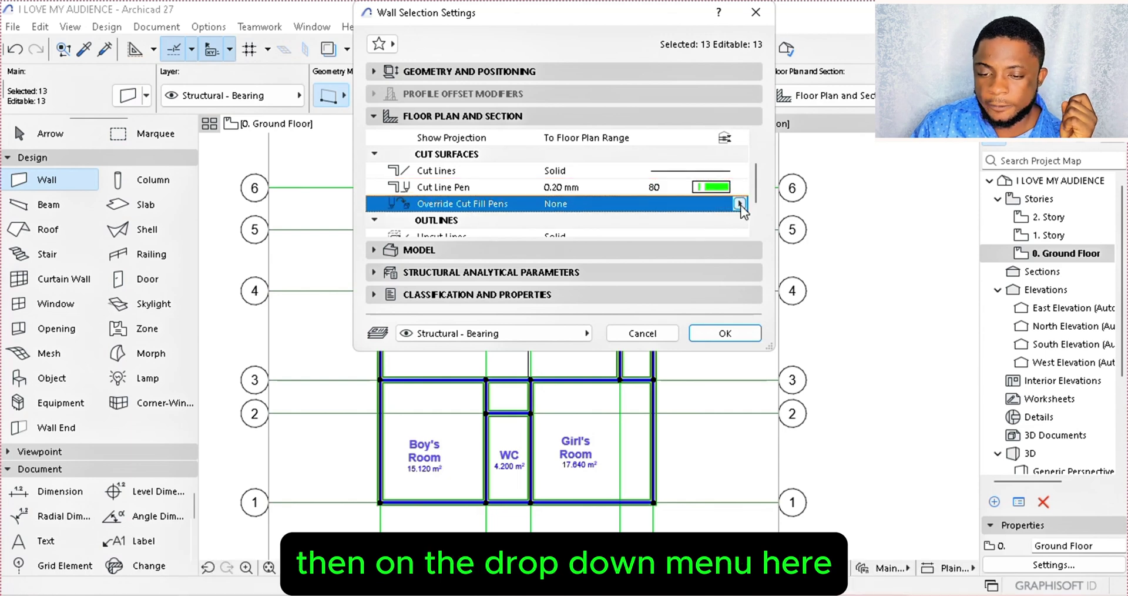
{"action": "left_click", "coordinate": [740, 204]}
{"action": "left_click", "coordinate": [769, 238]}
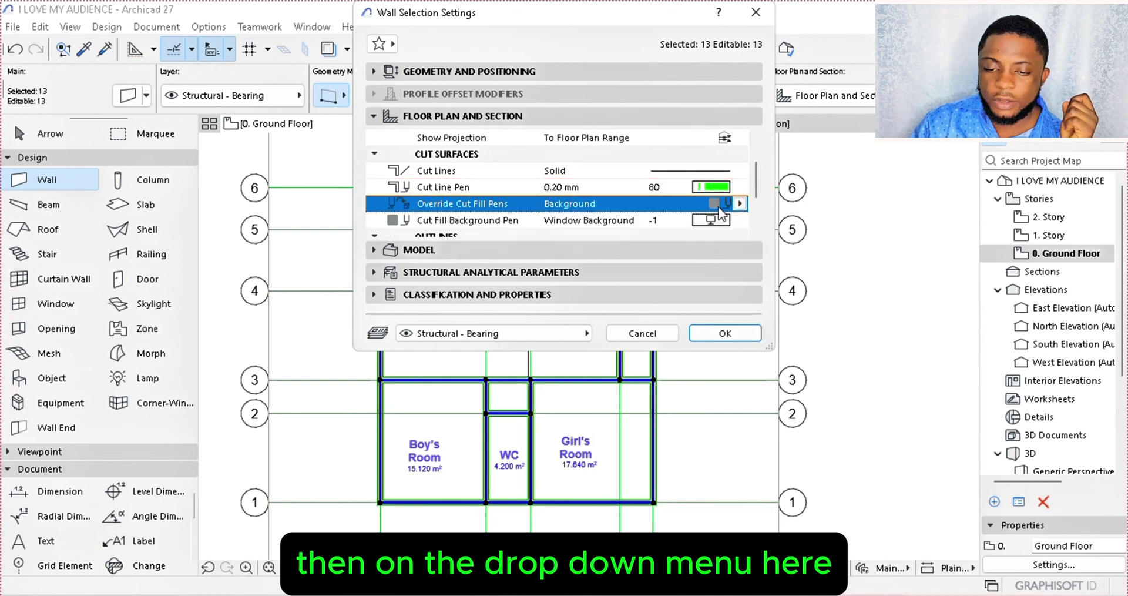
{"action": "left_click", "coordinate": [739, 204]}
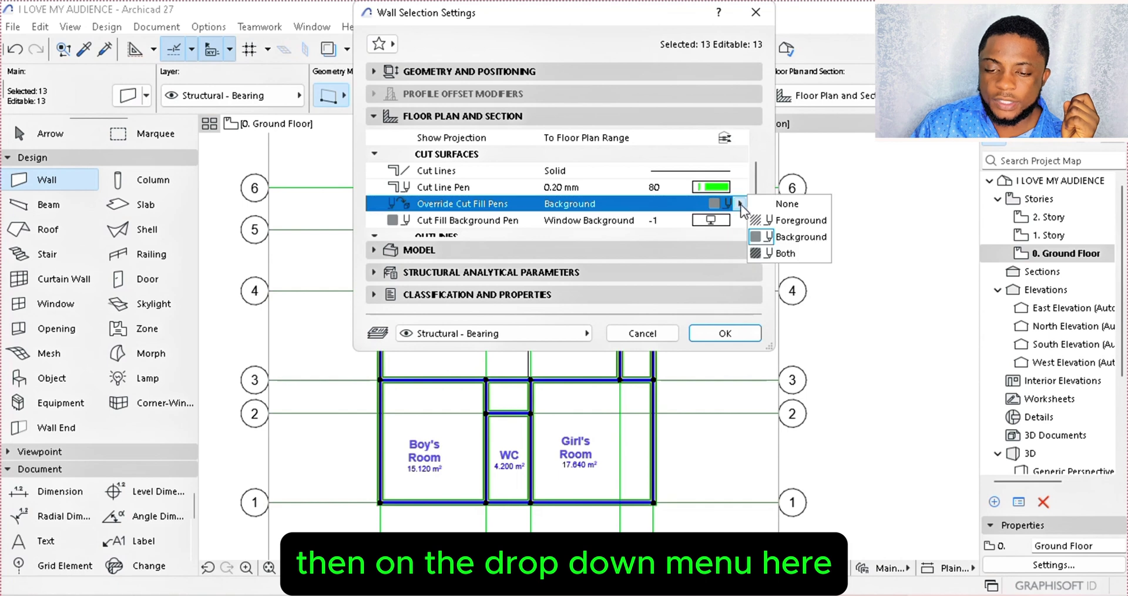
{"action": "left_click", "coordinate": [774, 249]}
Set the walls' cut fill foreground and background pens to black pen 1.
{"action": "left_click", "coordinate": [708, 203]}
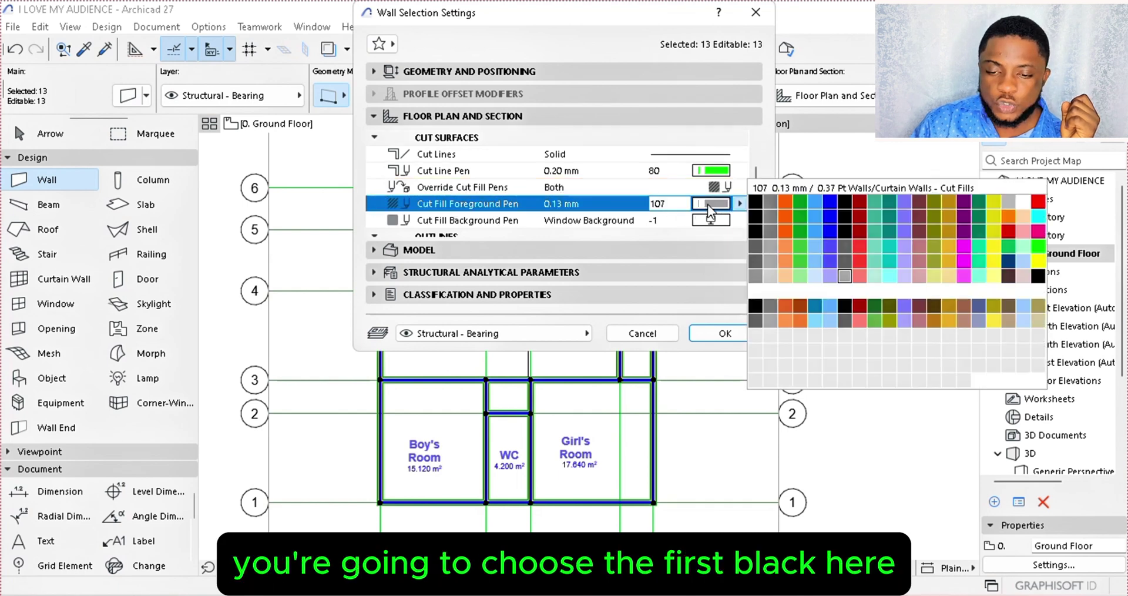
{"action": "left_click", "coordinate": [753, 204]}
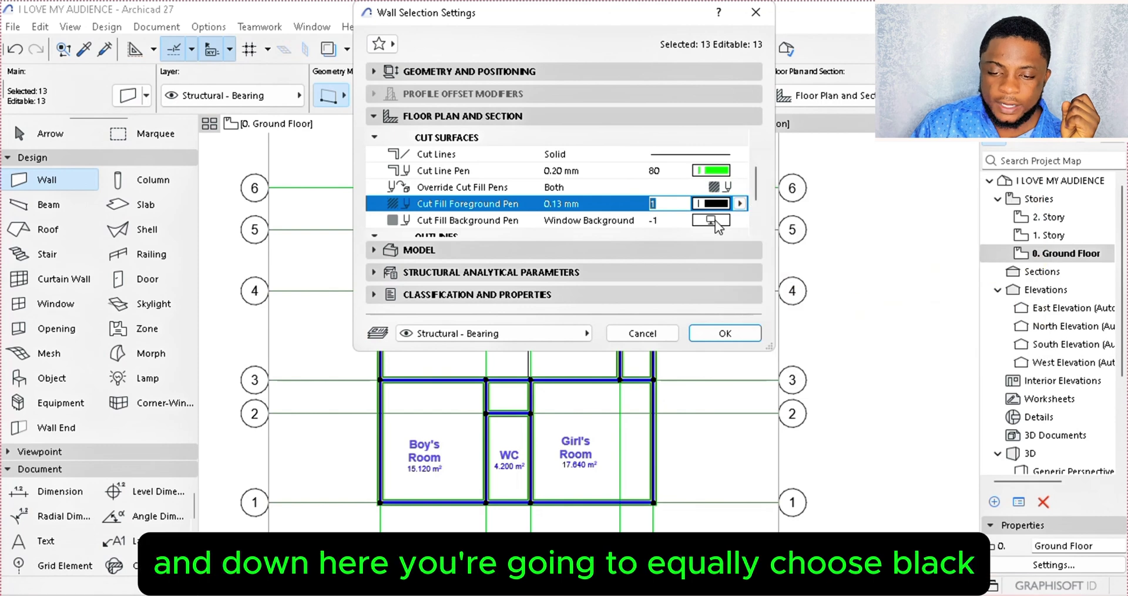
{"action": "left_click", "coordinate": [715, 220]}
{"action": "left_click", "coordinate": [755, 218]}
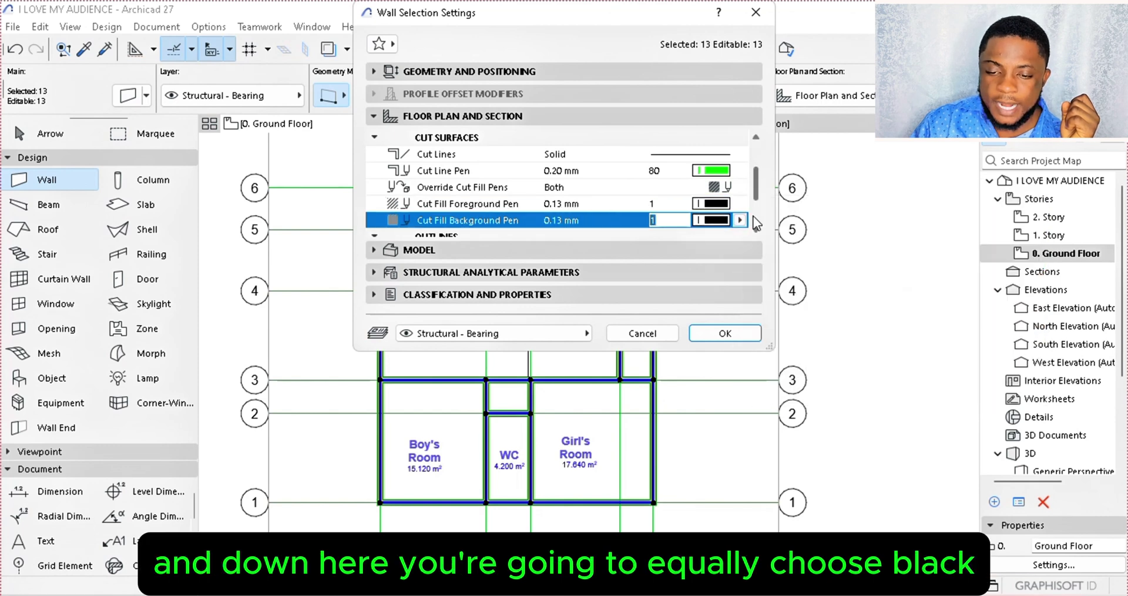
Set the selected walls' uncut line pen to green pen 80, keep wall end lines on Both, and apply the settings.
{"action": "scroll", "coordinate": [753, 207], "scroll_direction": "down", "scroll_amount": 3}
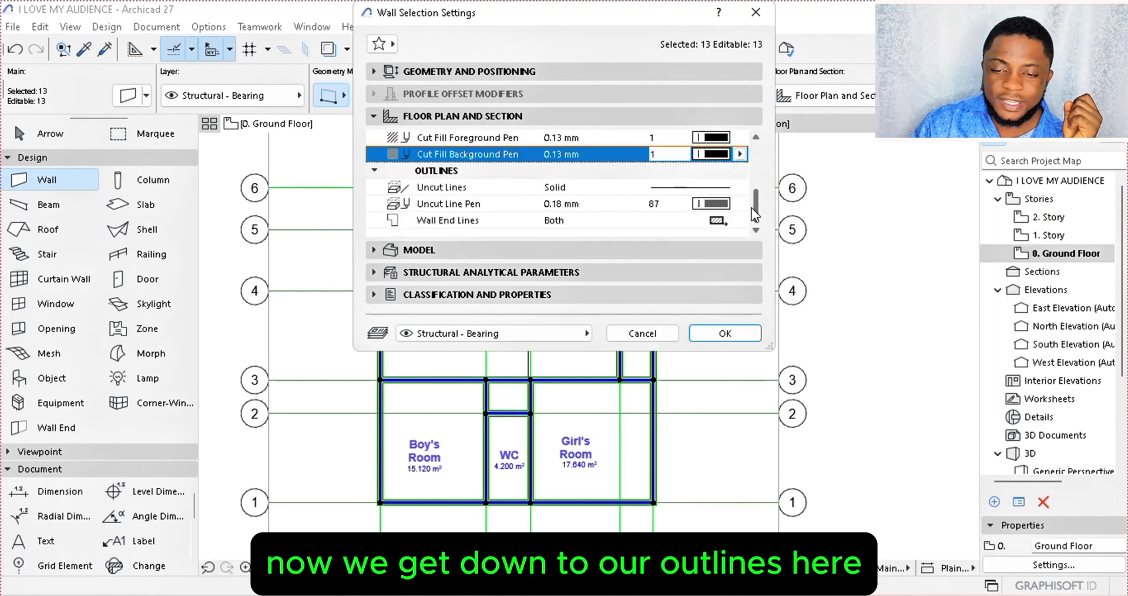
{"action": "left_click", "coordinate": [717, 204]}
{"action": "double_click", "coordinate": [1043, 248]}
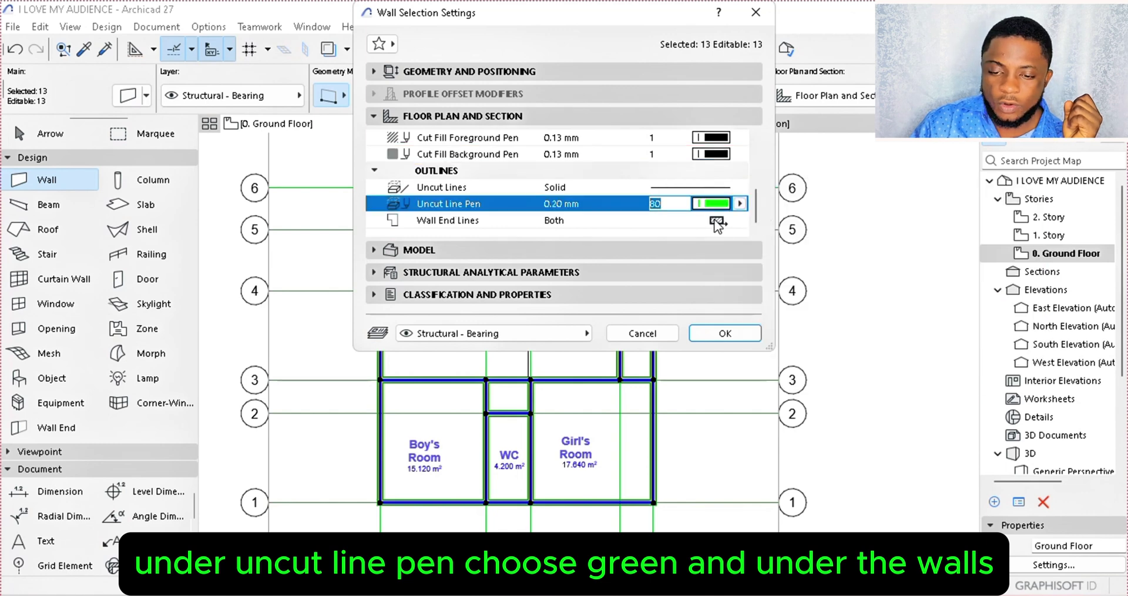
{"action": "left_click", "coordinate": [721, 220]}
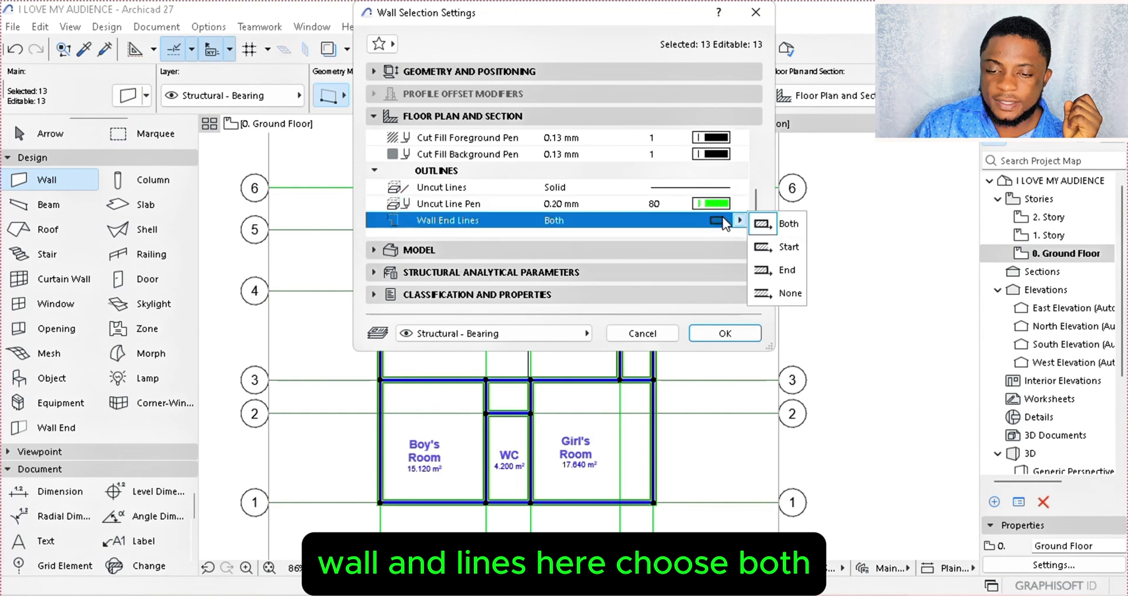
{"action": "left_click", "coordinate": [782, 225]}
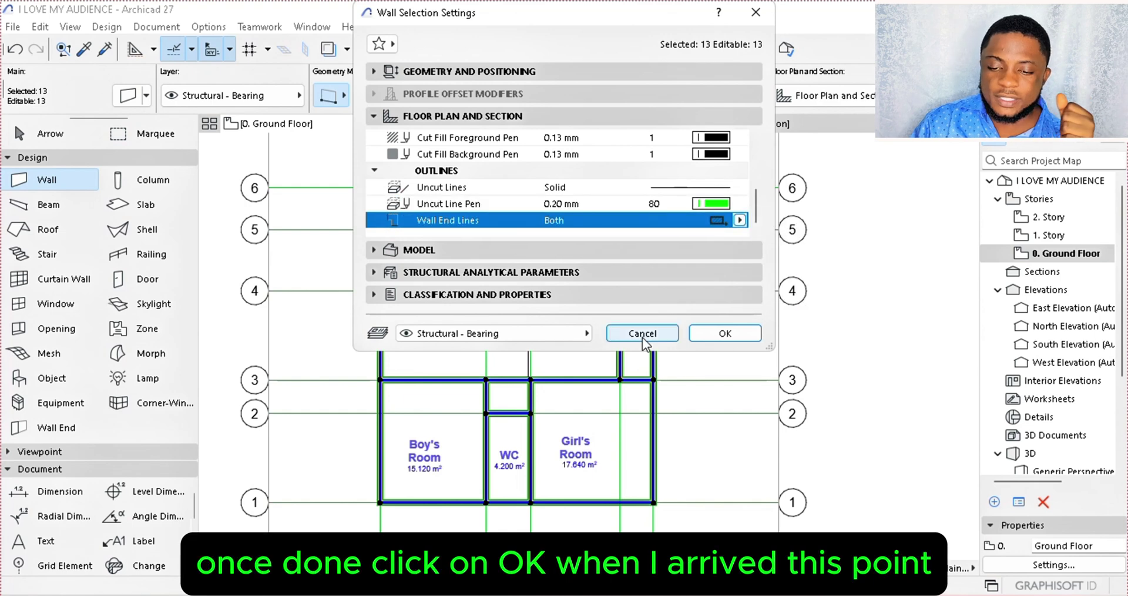
{"action": "left_click", "coordinate": [742, 333]}
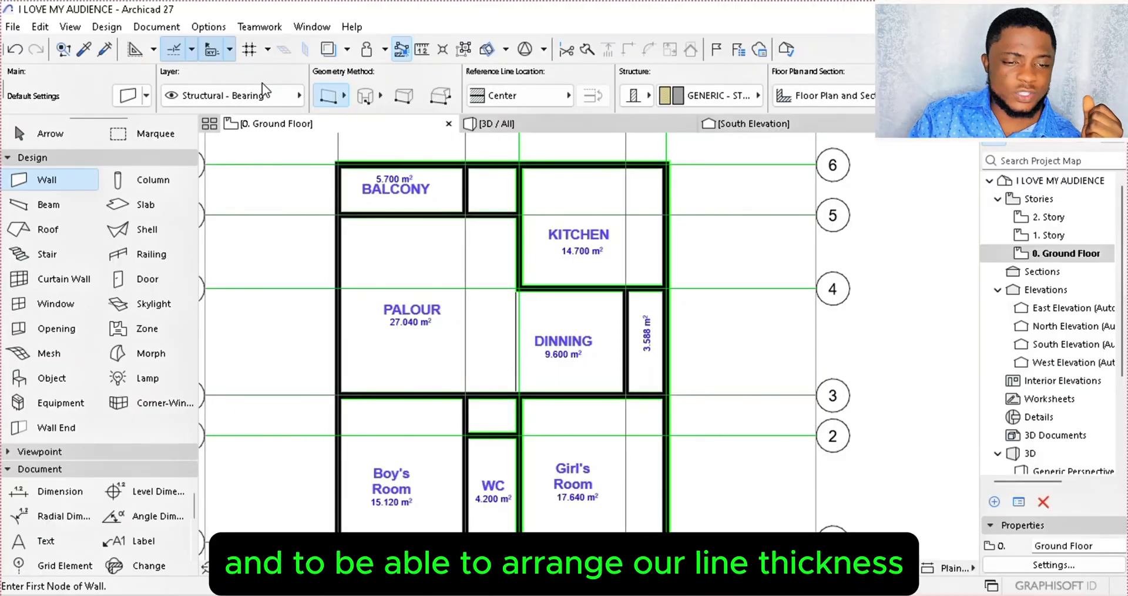
Set the weight of green pen 80 in the 03 Architectural 100 pen set to 0.60 mm.
{"action": "left_click", "coordinate": [218, 27]}
{"action": "left_click", "coordinate": [519, 224]}
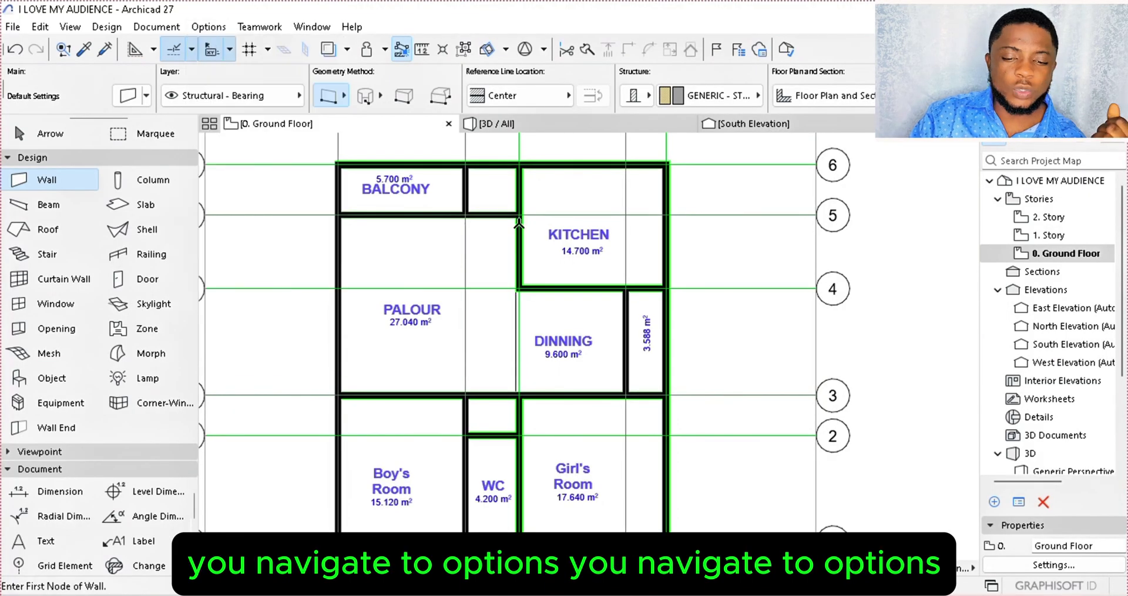
{"action": "left_click", "coordinate": [209, 27]}
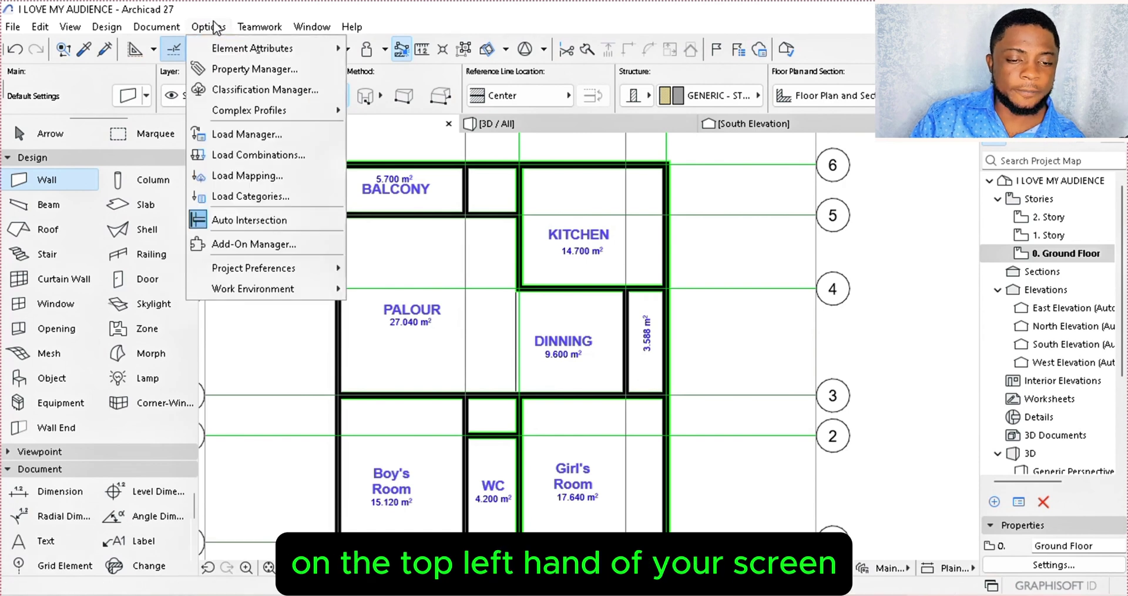
{"action": "left_click", "coordinate": [219, 49]}
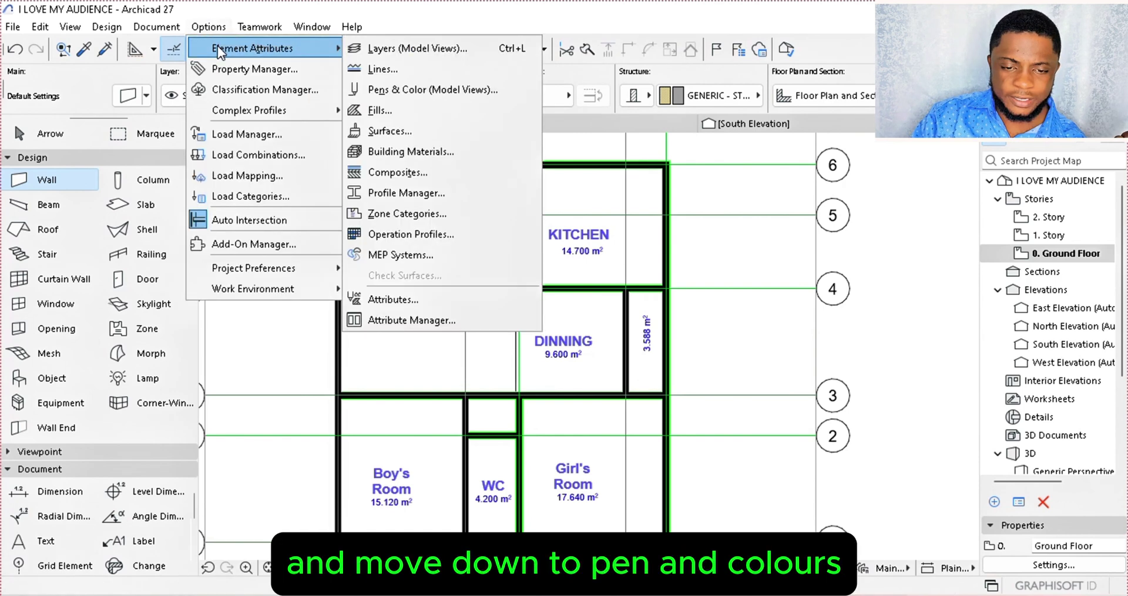
{"action": "left_click", "coordinate": [391, 91]}
{"action": "left_click", "coordinate": [602, 339]}
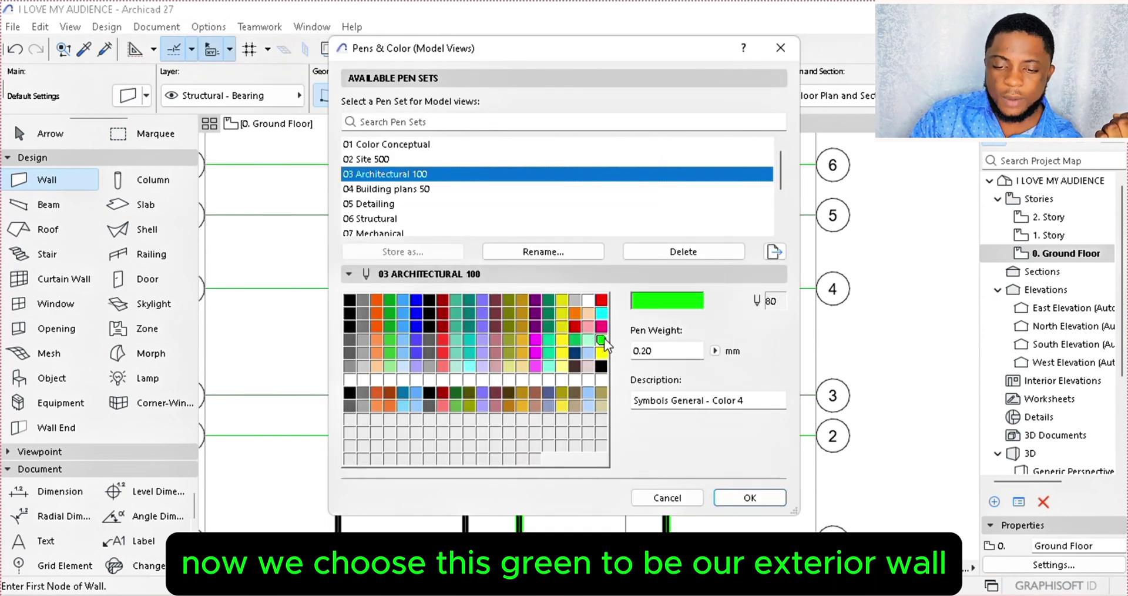
{"action": "left_click_drag", "start_coordinate": [665, 352], "coordinate": [626, 352]}
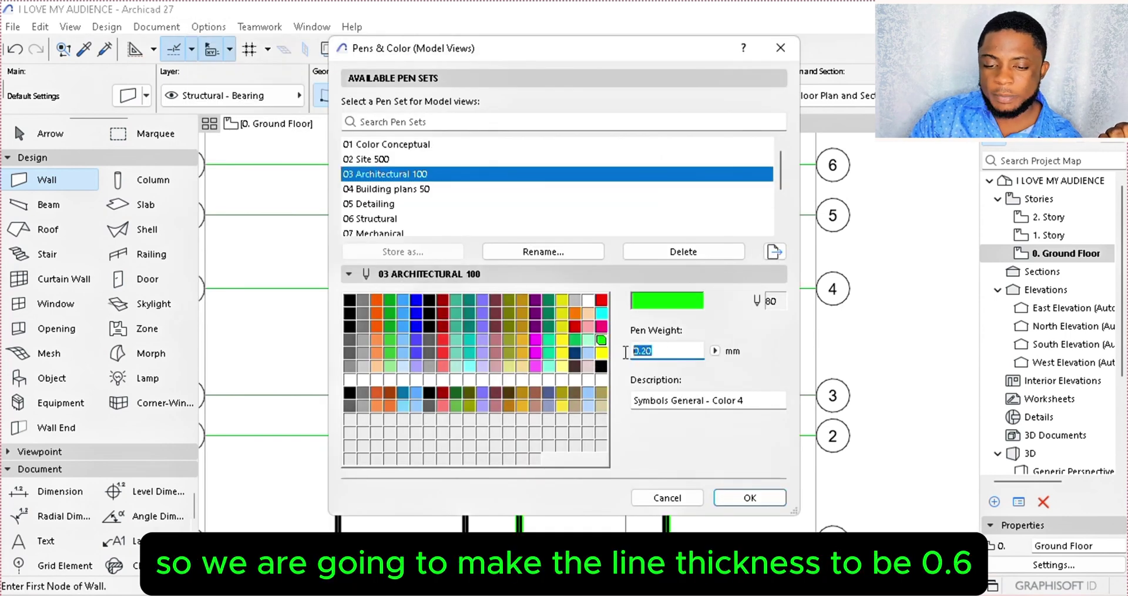
{"action": "type", "text": "0."}
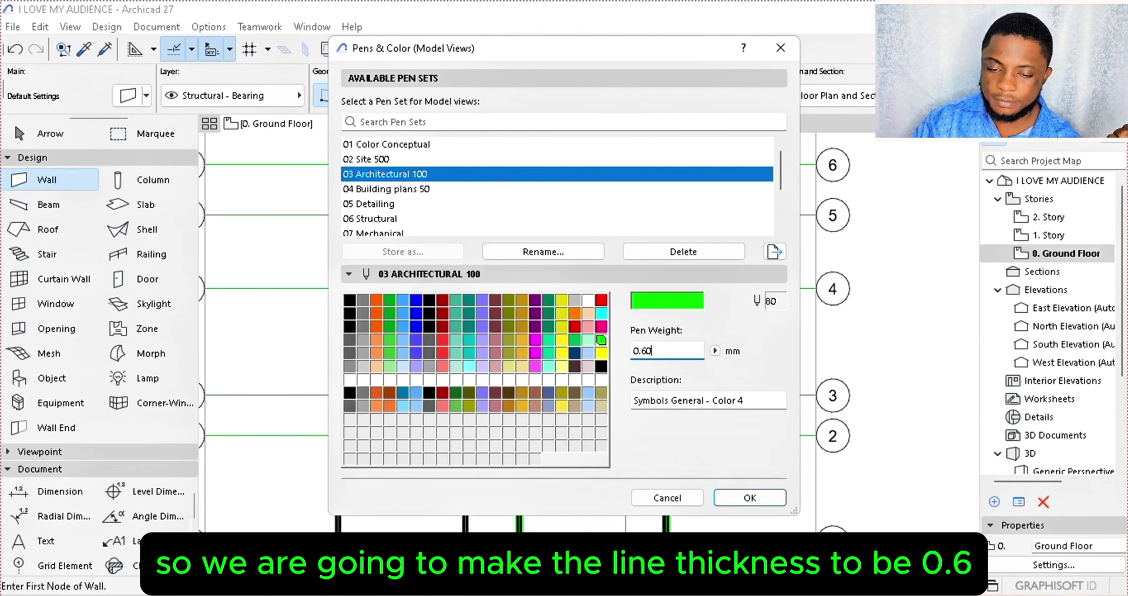
{"action": "left_click", "coordinate": [750, 498]}
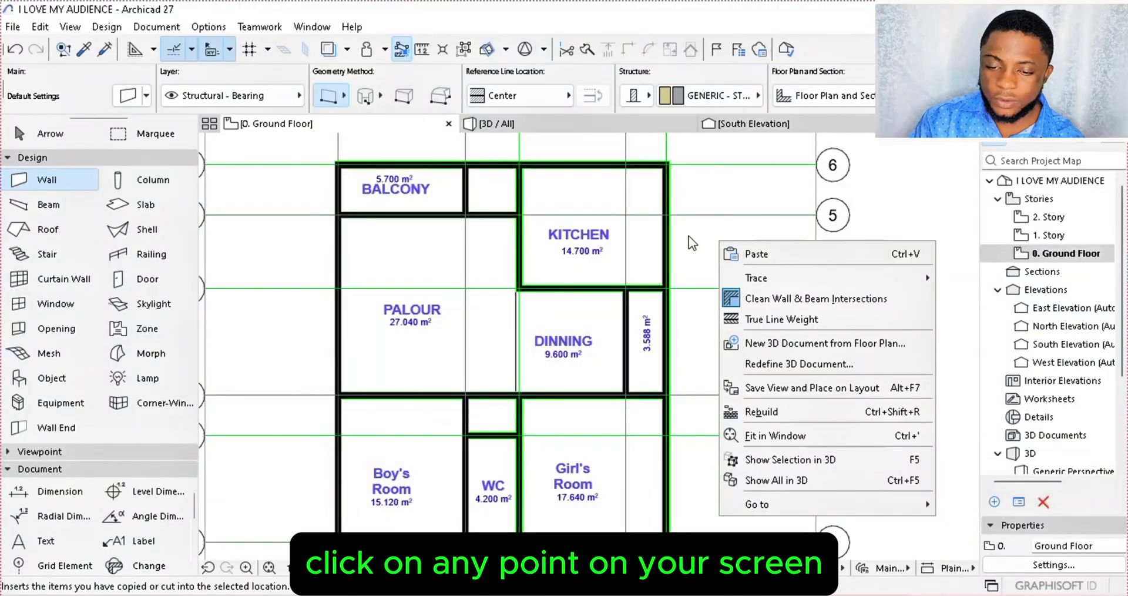
Turn on True Line Weight display for the ground-floor plan.
{"action": "right_click", "coordinate": [689, 236]}
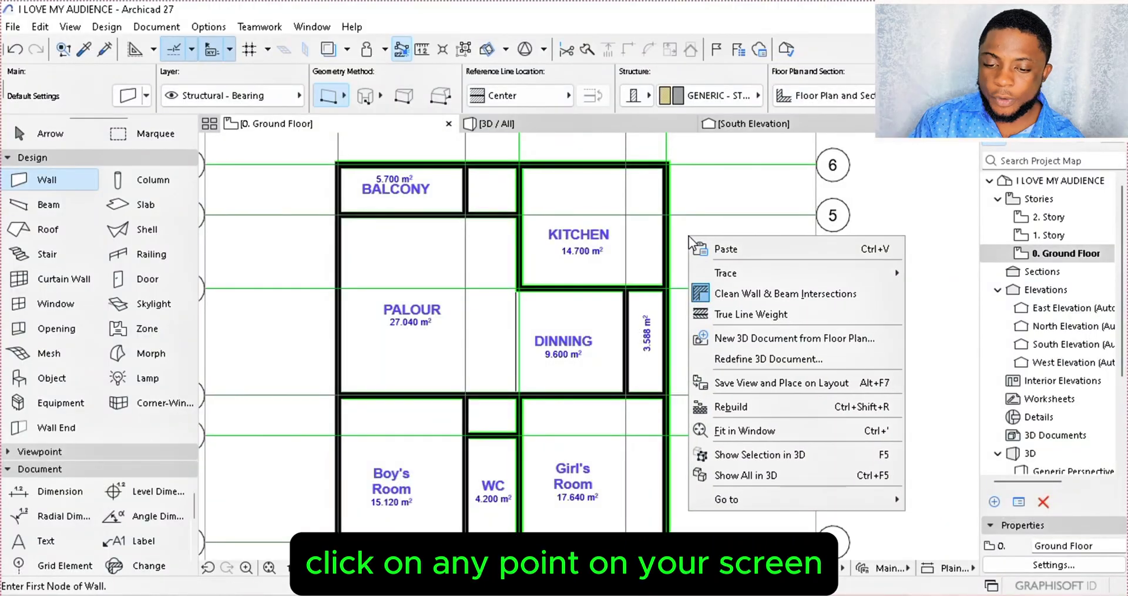
{"action": "left_click", "coordinate": [753, 314]}
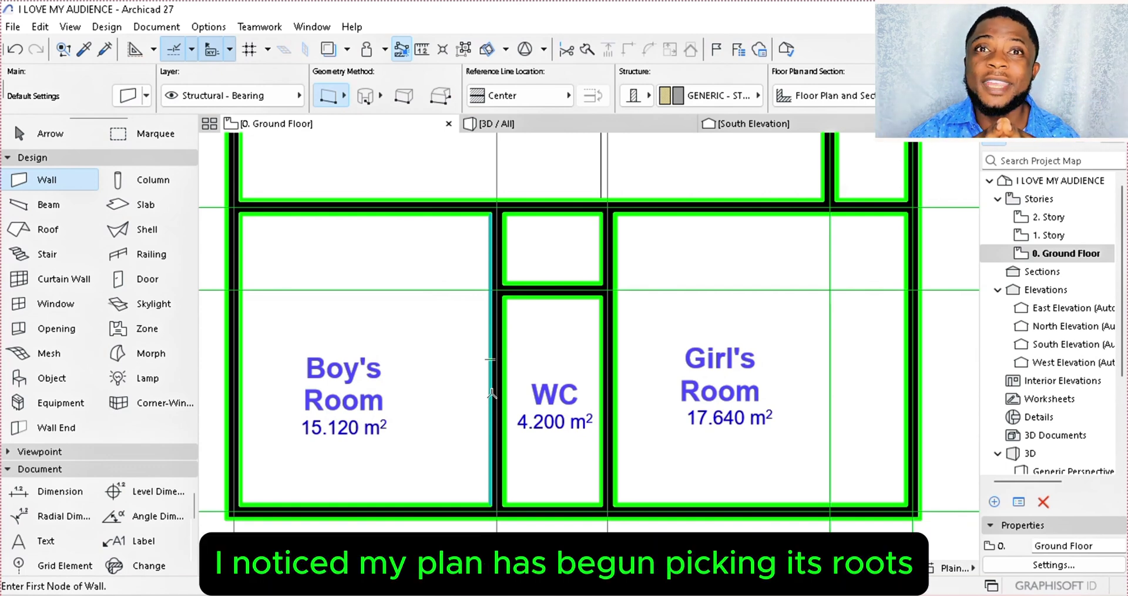
{"action": "scroll", "coordinate": [512, 433], "scroll_direction": "down", "scroll_amount": 5}
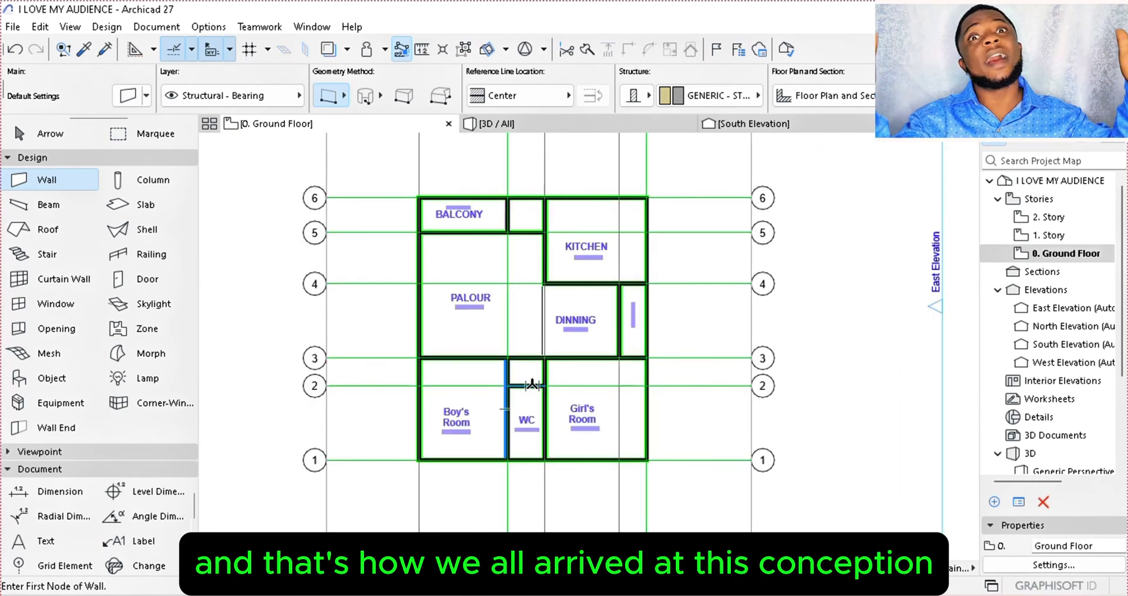